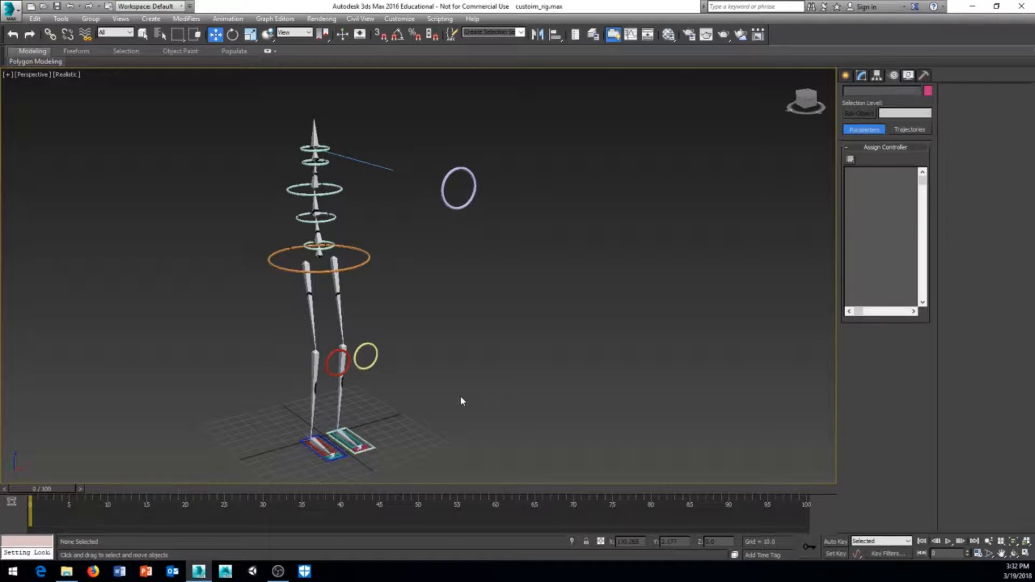
Step: Switch the viewport to the Top view with empty space beside the rig
middle_click_drag(448, 358, 444, 341)
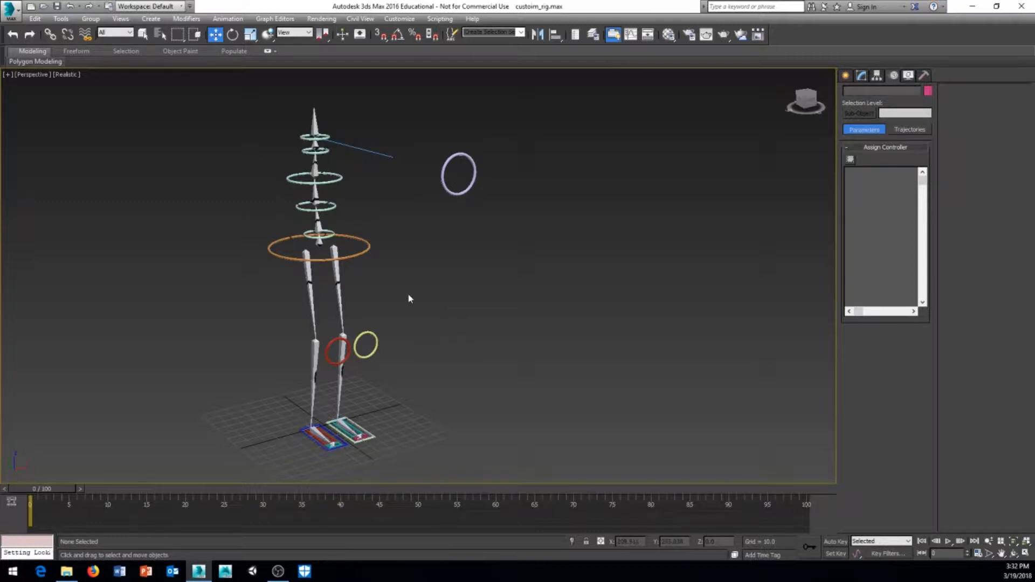
middle_click_drag(411, 298, 416, 309)
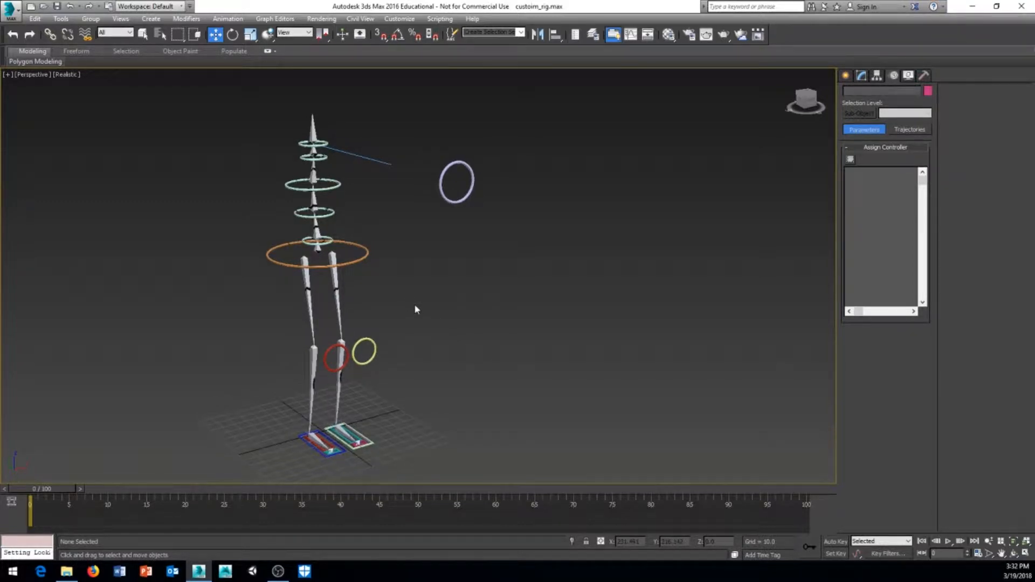
key("t")
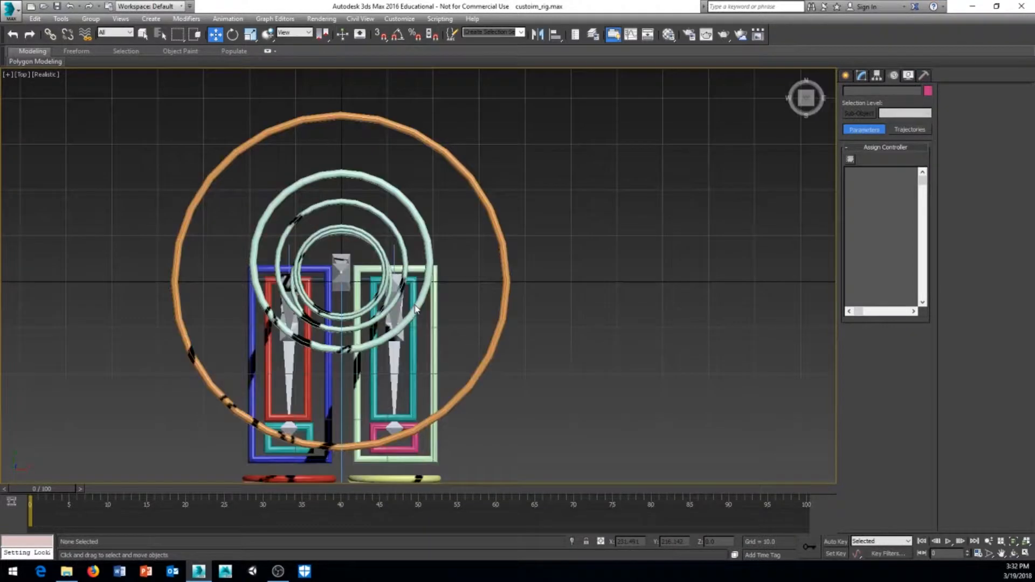
left_click(21, 74)
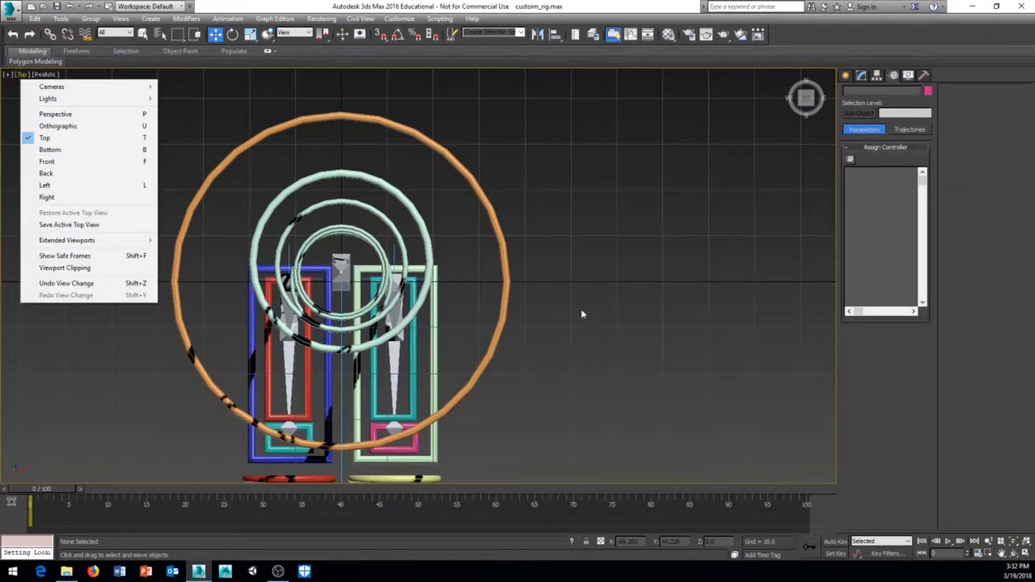
left_click(593, 275)
middle_click_drag(600, 247, 536, 221)
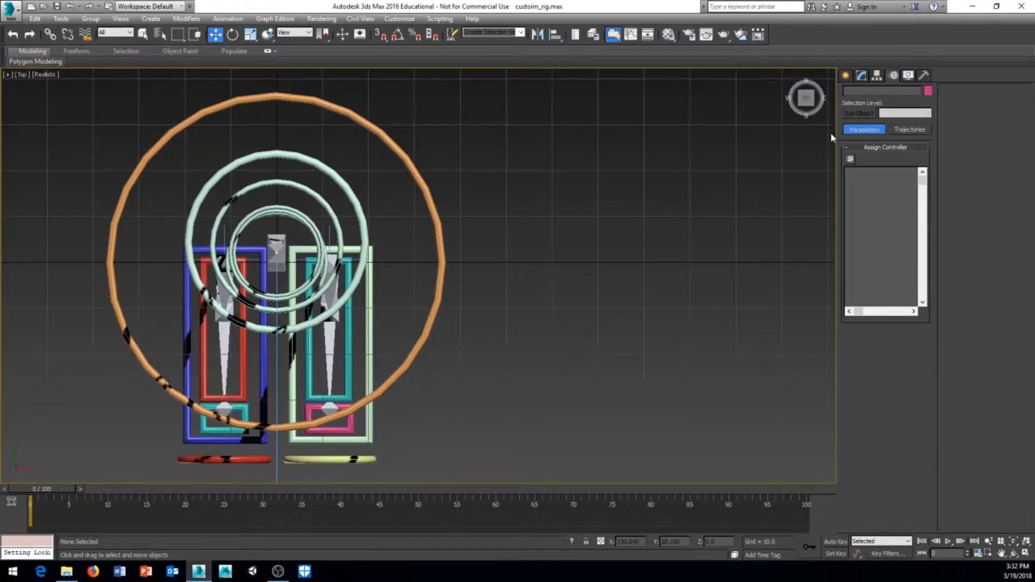
Step: Draw a four-bone arm chain beside the rig with joints at X about 42, 60, 100 and 145, bending slightly at the elbow
left_click(845, 76)
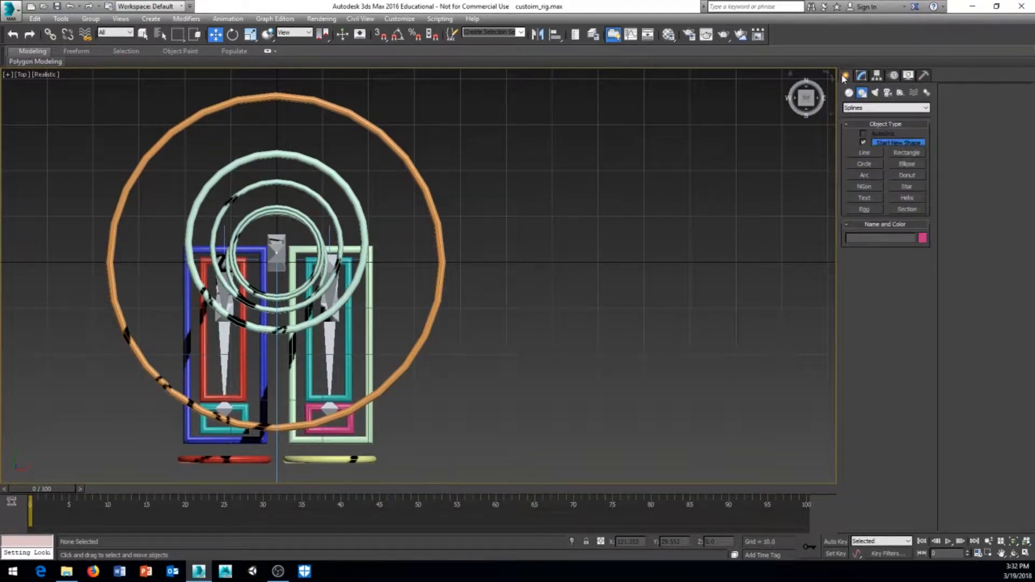
left_click(927, 92)
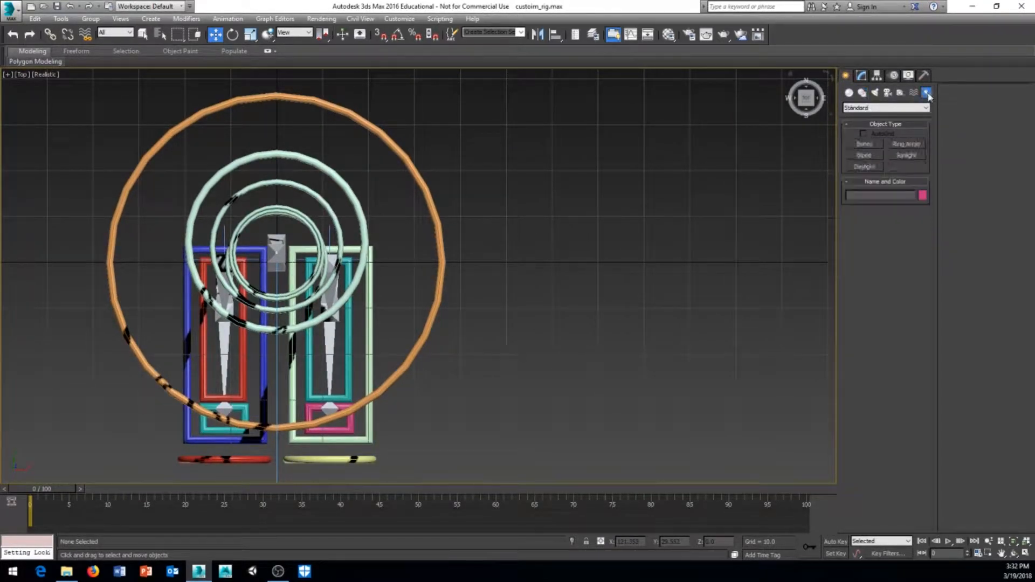
left_click(864, 144)
middle_click_drag(520, 240, 413, 218)
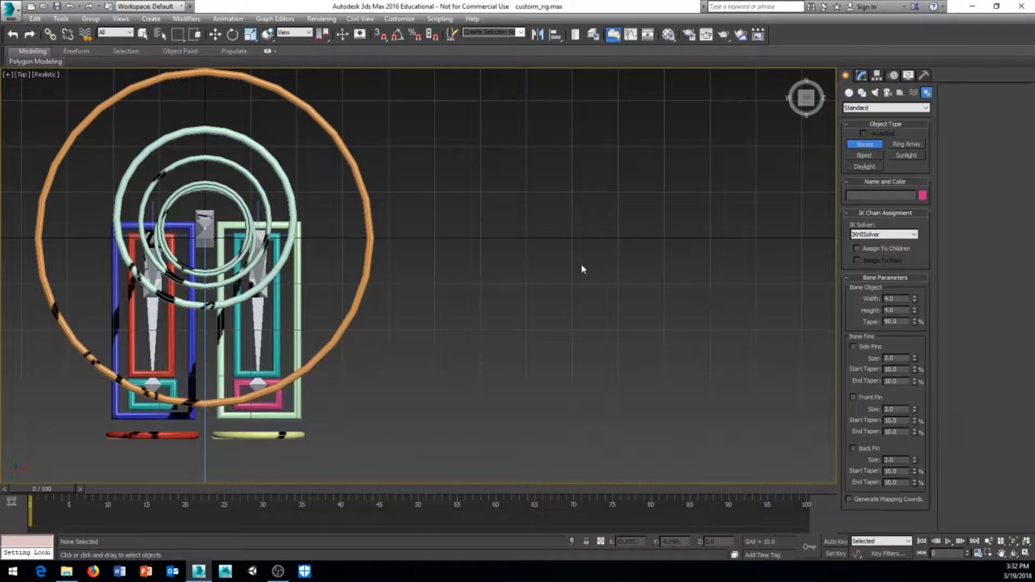
middle_click_drag(580, 268, 399, 283)
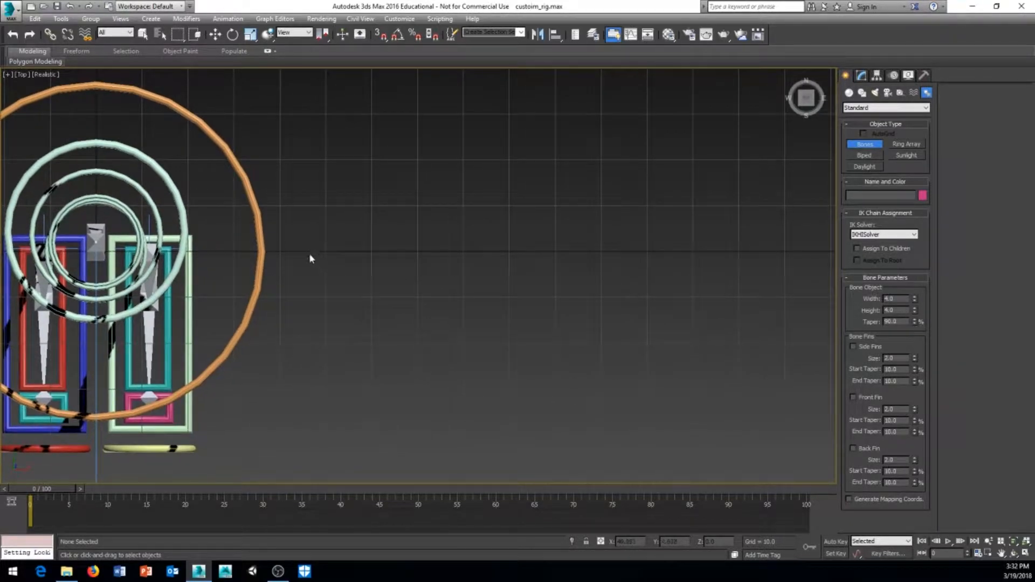
left_click(289, 251)
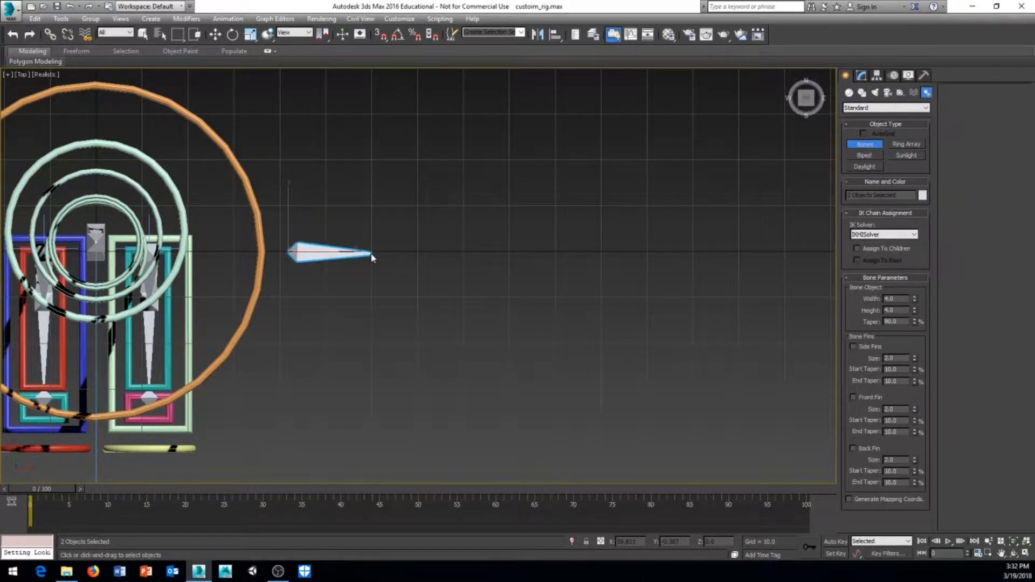
left_click(372, 257)
middle_click_drag(372, 257, 361, 264)
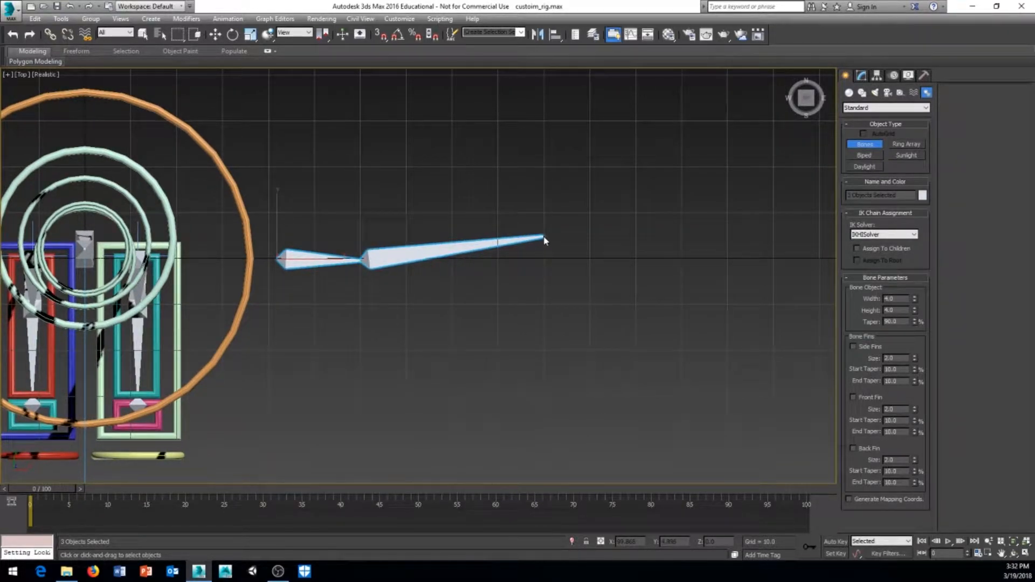
left_click(544, 240)
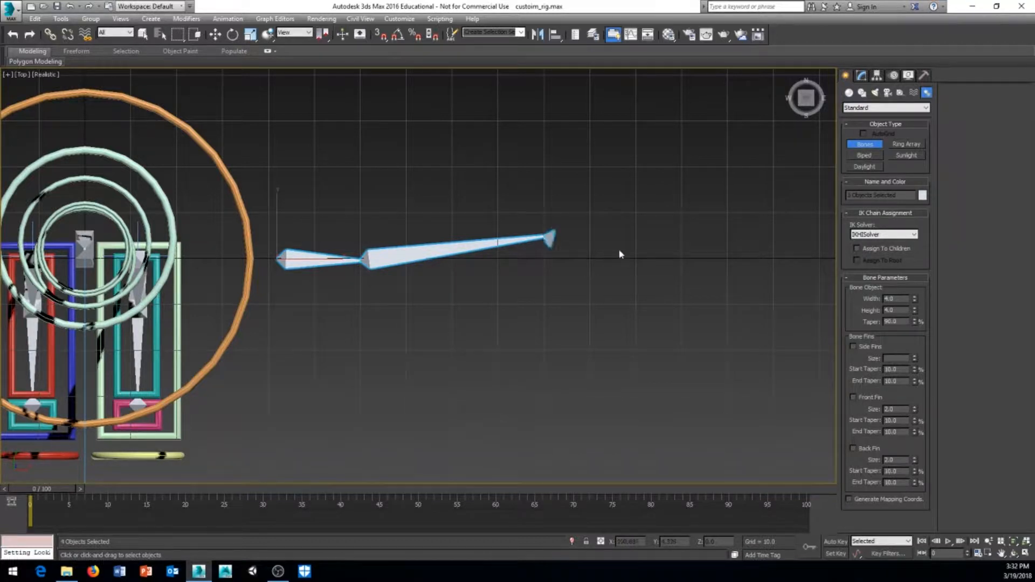
left_click(748, 257)
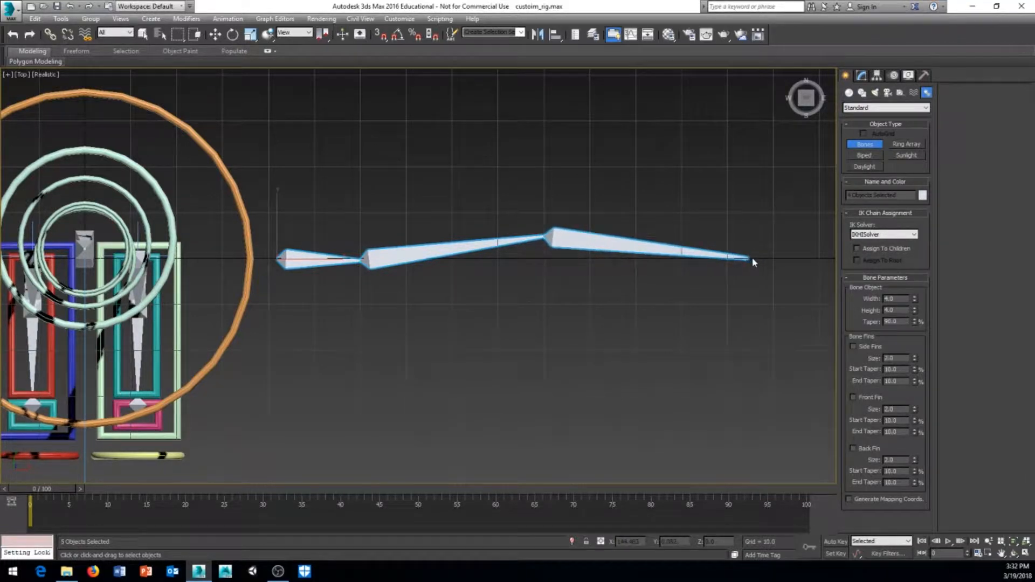
left_click(801, 258)
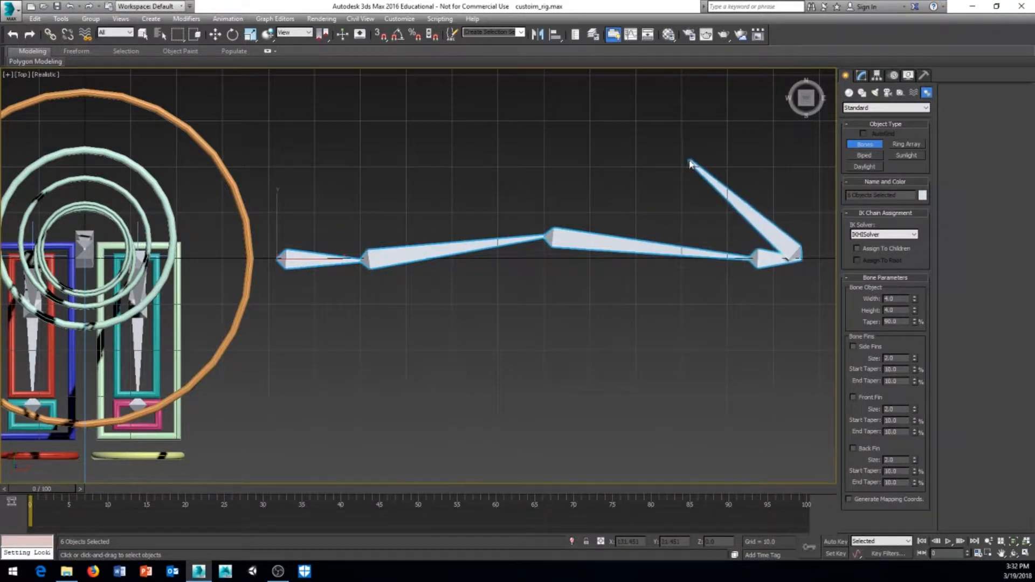
right_click(698, 166)
Step: Delete the small end bone at the tip of the arm chain
middle_click_drag(668, 200, 324, 197)
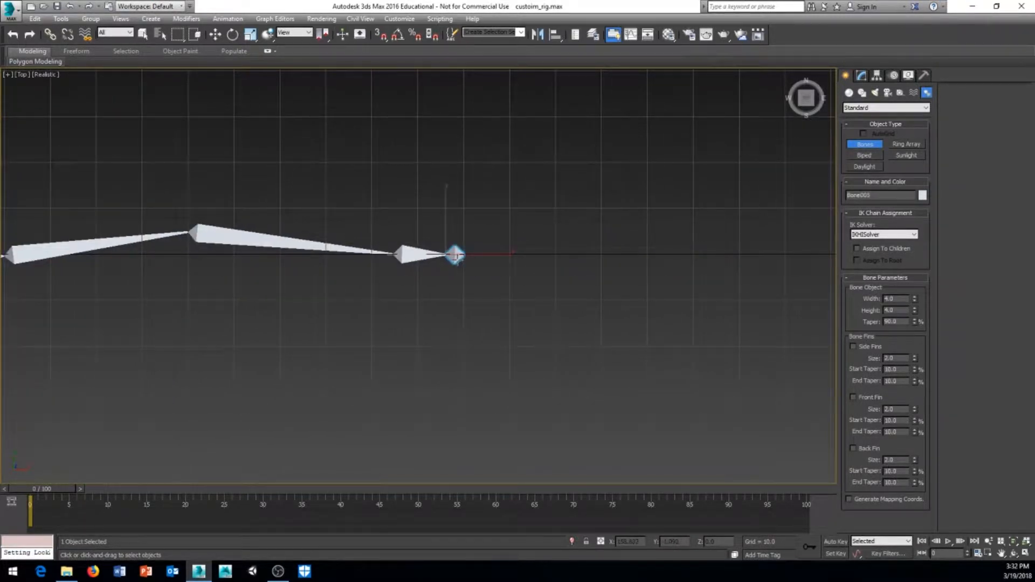
key("Delete")
scroll(462, 318, "down", 3)
middle_click_drag(462, 319, 547, 326)
middle_click_drag(404, 363, 435, 333)
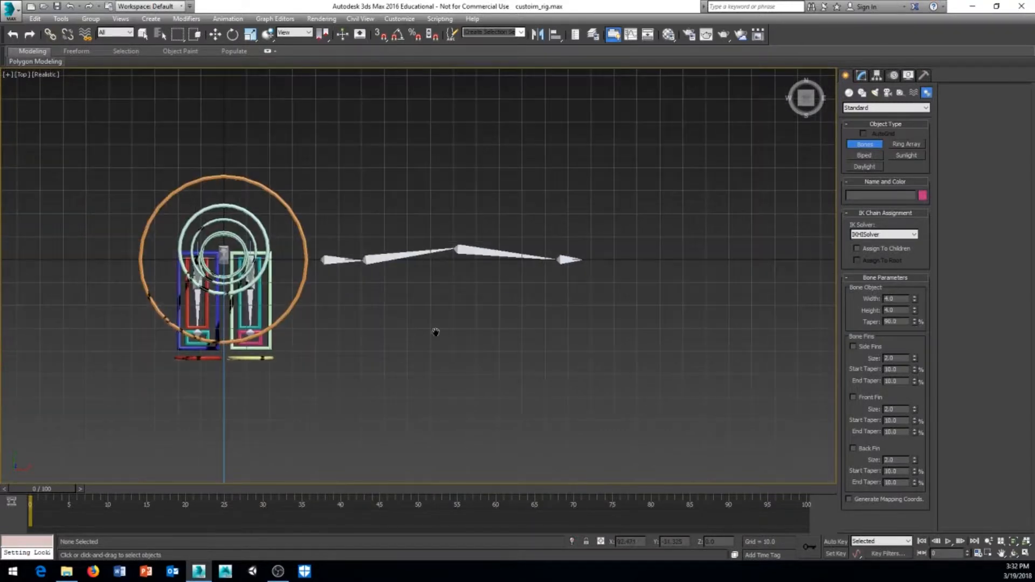
scroll(435, 333, "up", 2)
Step: Rename the first arm bone left_shoulder and the second one left_upper_arm
key("w")
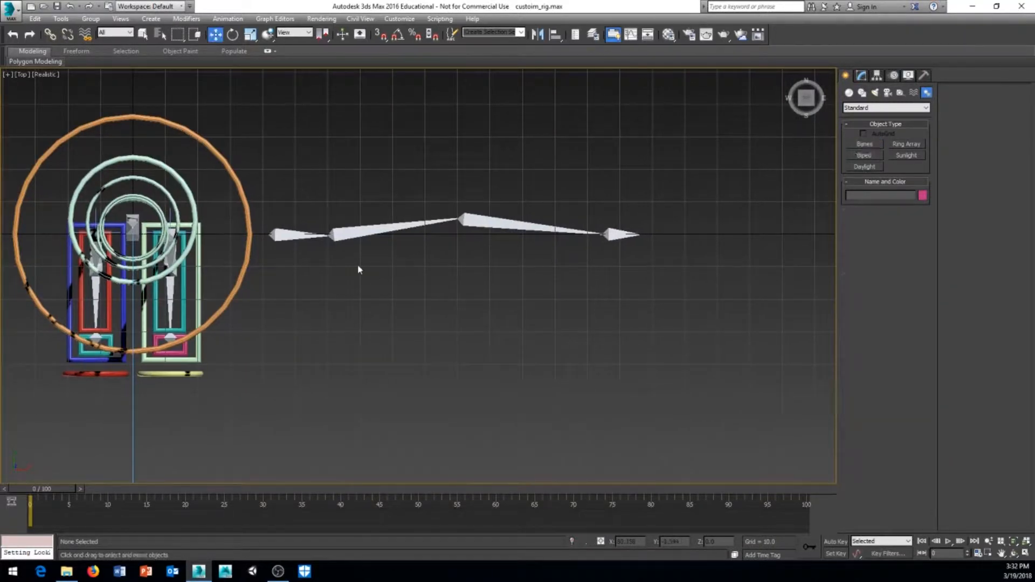
left_click(295, 237)
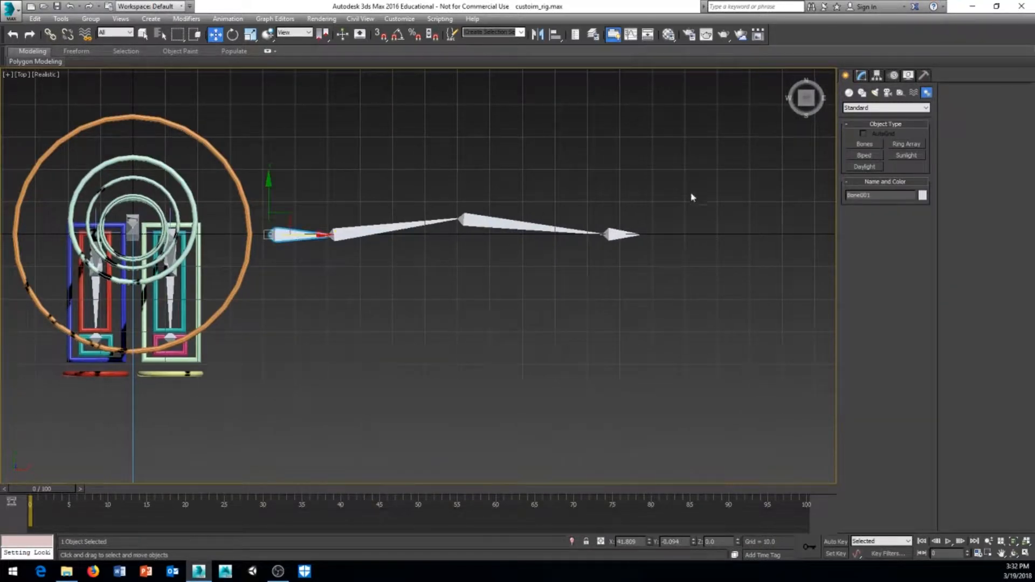
left_click(861, 76)
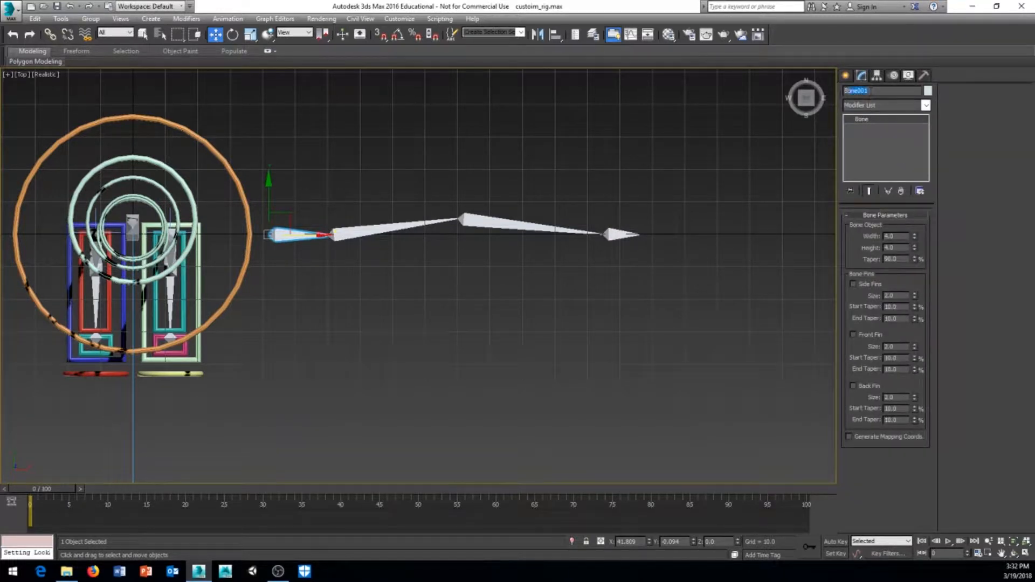
type("eft_shoulder")
left_click(372, 235)
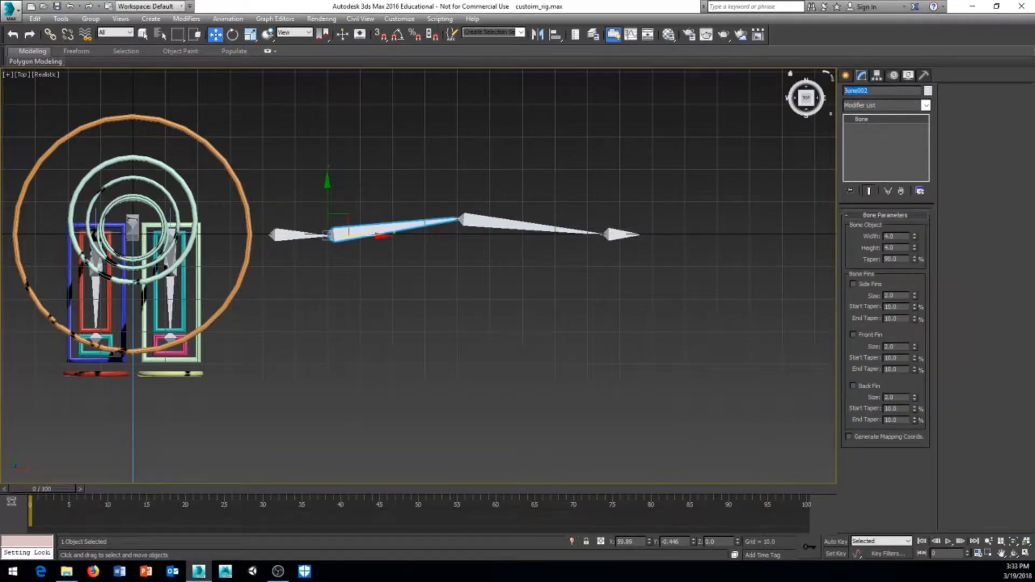
type("eft_upper_arm")
Step: Rename the third arm bone left_forearm and the last one left_hand
left_click(533, 234)
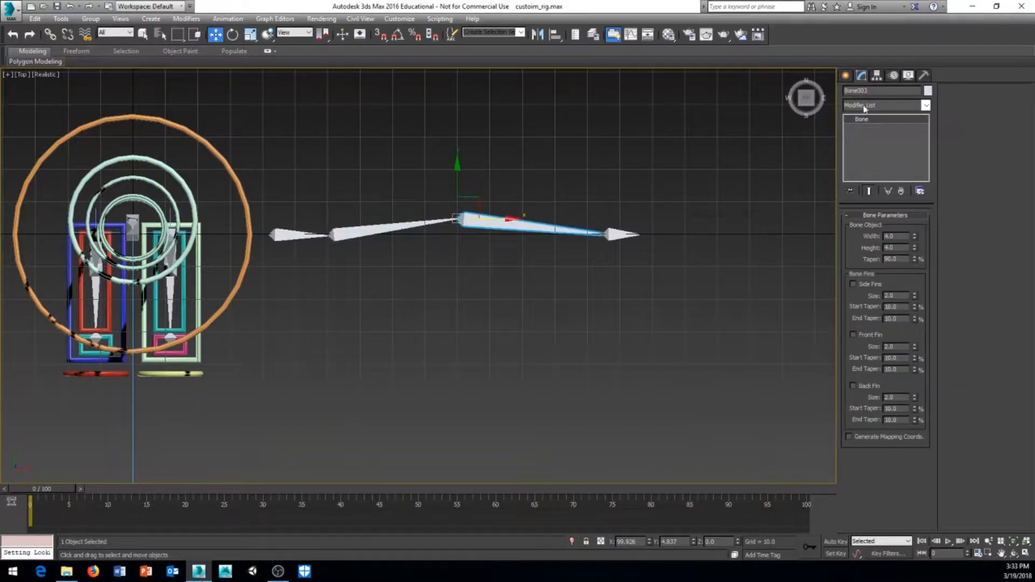
type("eft_forearm")
left_click(620, 234)
left_click(870, 90)
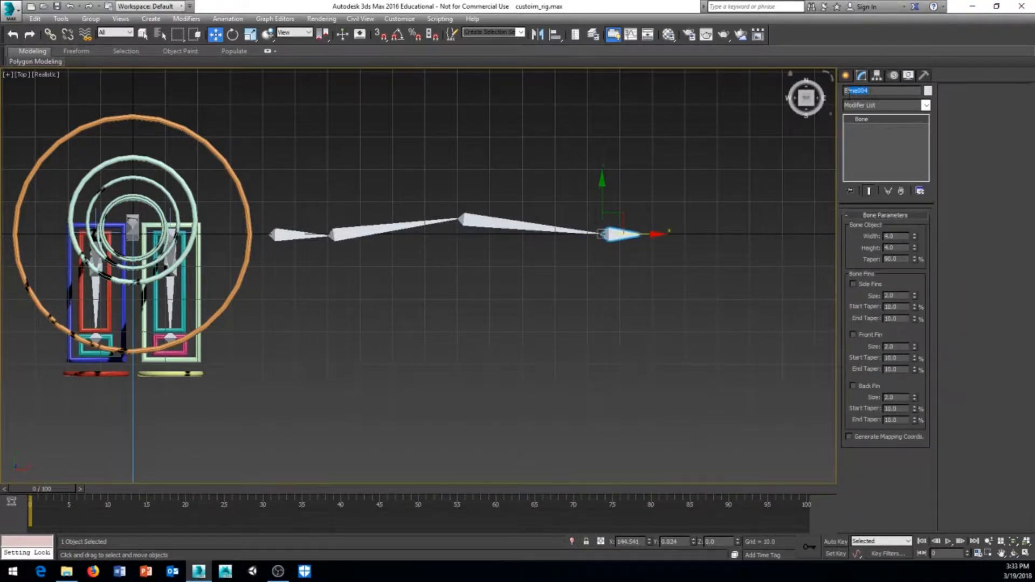
type("hand")
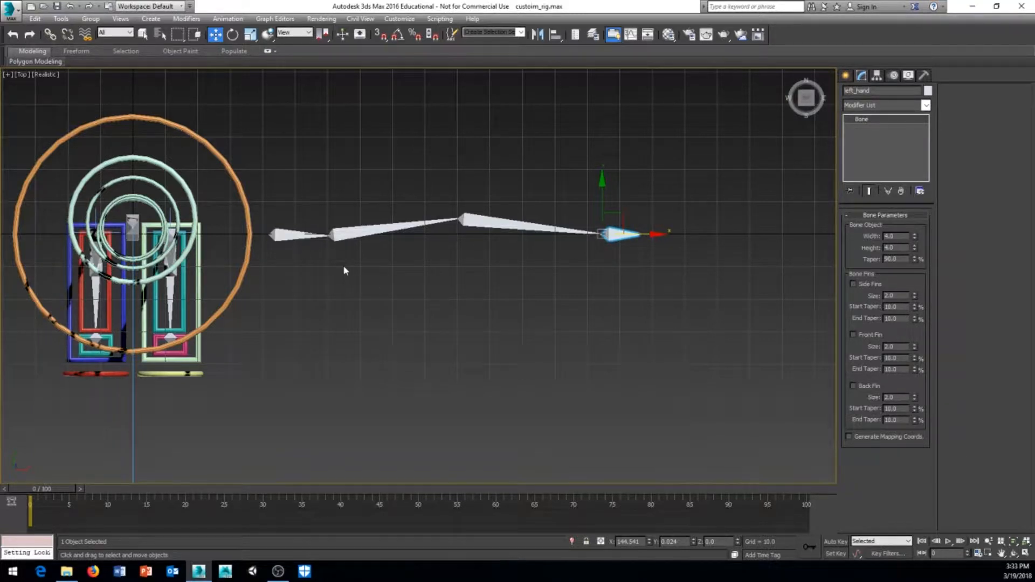
Step: Examine the arm chain's placement relative to the rig in the Perspective and Top views
middle_click_drag(311, 296, 359, 284)
key("p")
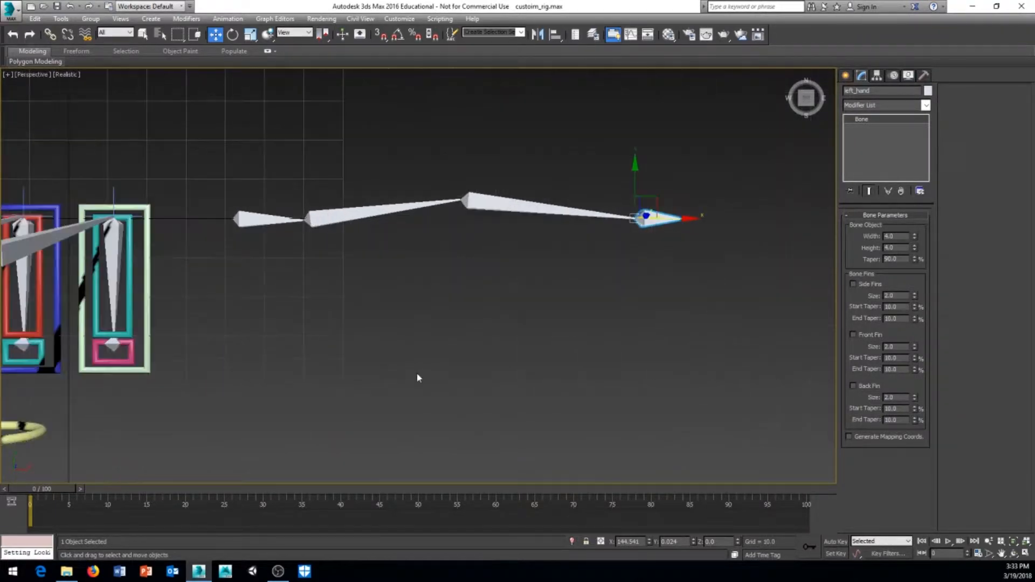
scroll(418, 375, "down", 4)
middle_click_drag(416, 374, 458, 334)
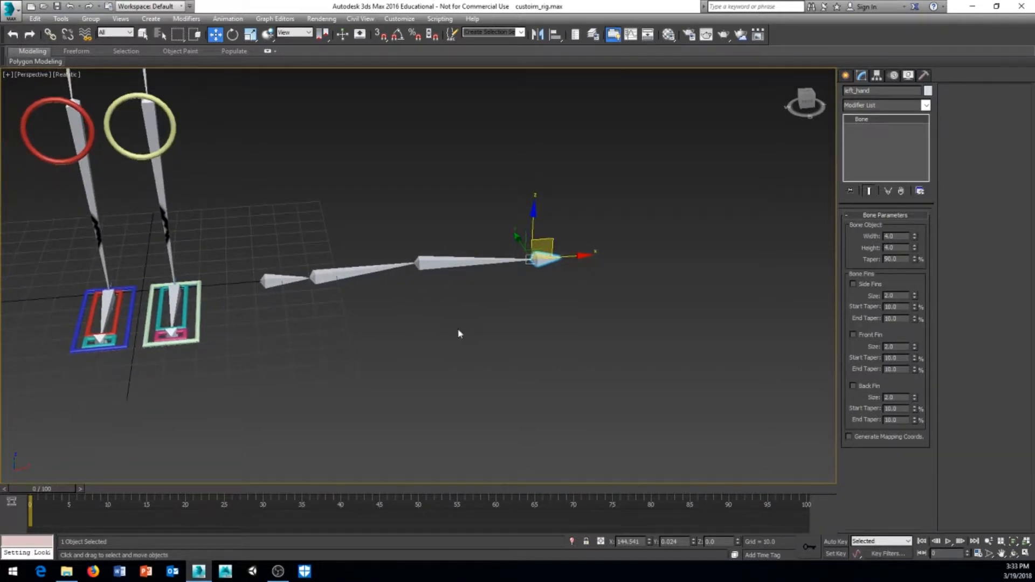
key("t")
mouse_move(350, 318)
middle_mouse_down()
mouse_move(350, 344)
mouse_move(361, 309)
middle_mouse_up()
scroll(351, 321, "up", 2)
scroll(386, 292, "down", 2)
middle_click_drag(314, 355, 321, 349)
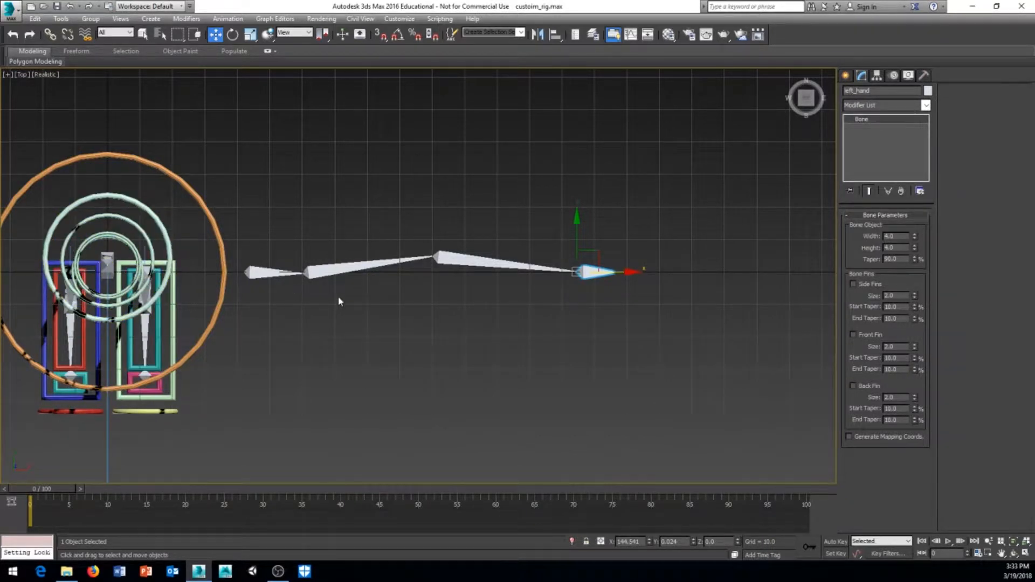
middle_click_drag(345, 310, 370, 321)
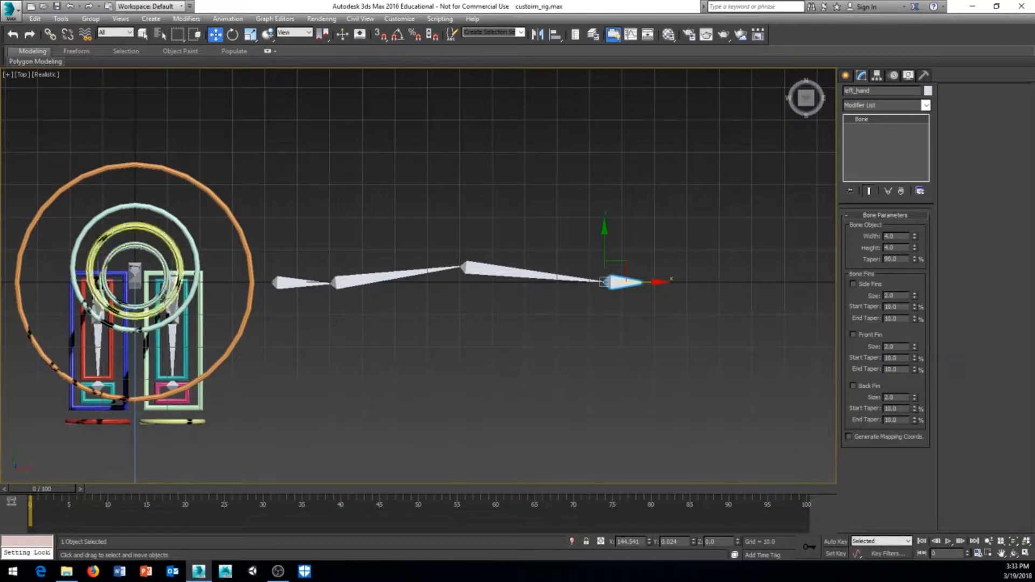
middle_click_drag(390, 341, 358, 343)
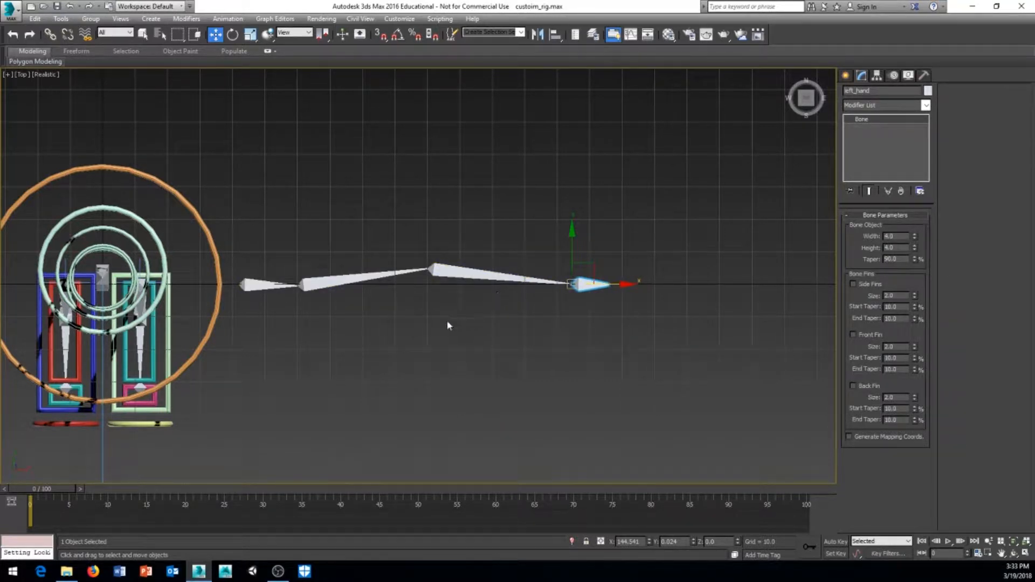
middle_click_drag(448, 325, 441, 337)
Step: Apply an IK Limb Solver from the left_upper_arm bone to the left_hand bone
left_click(326, 231)
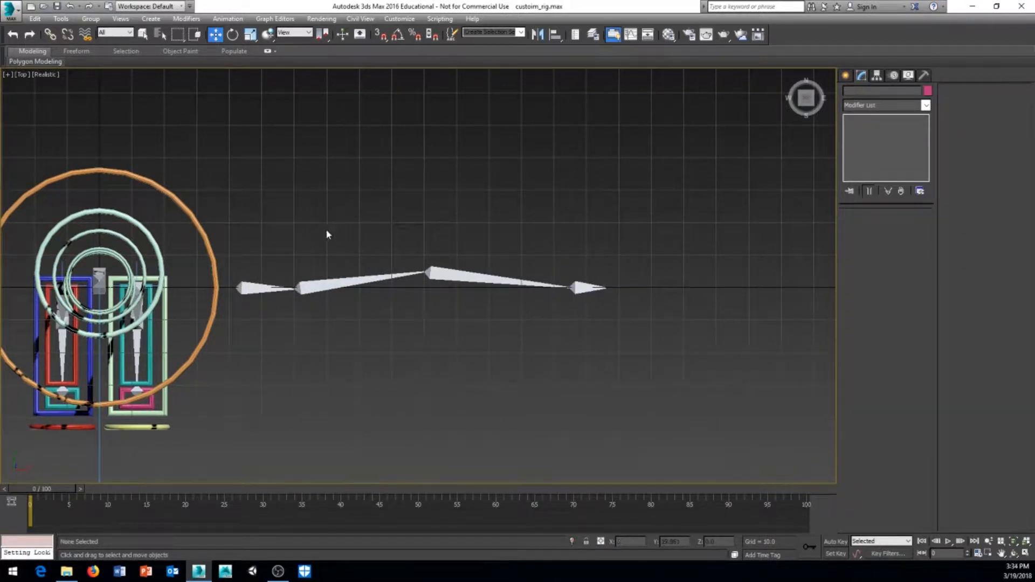
left_click(326, 284)
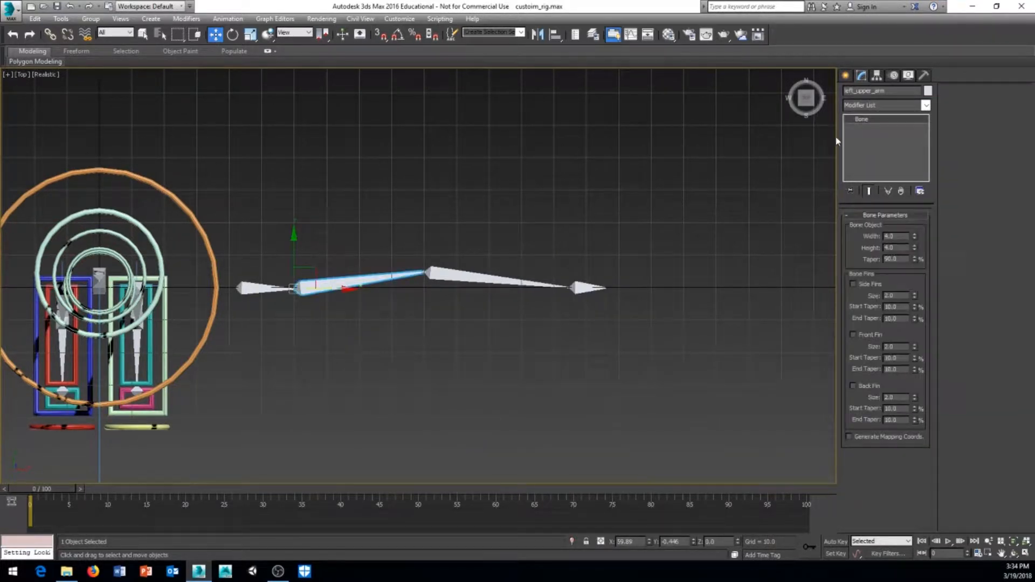
left_click(232, 20)
mouse_move(259, 61)
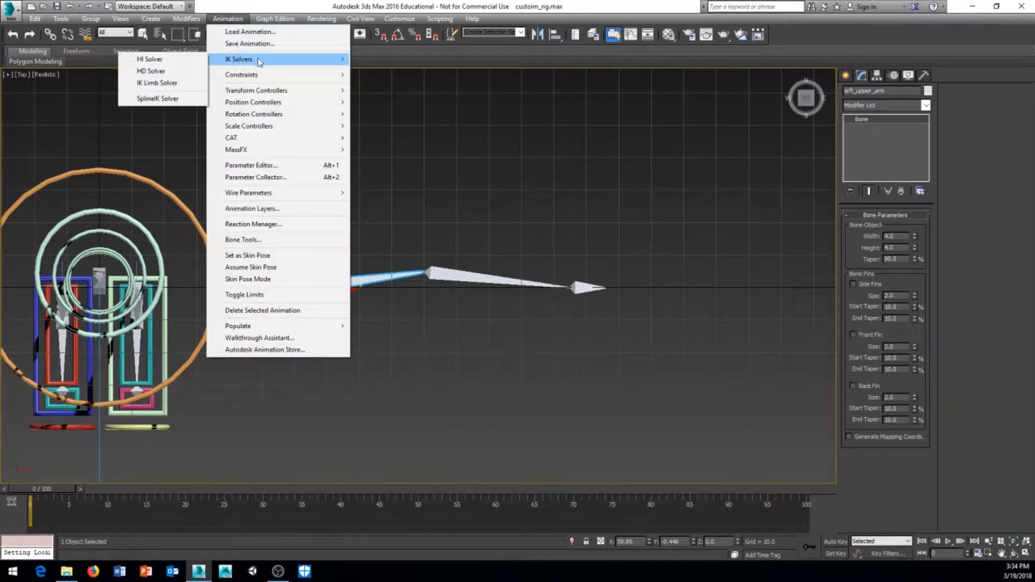
left_click(162, 84)
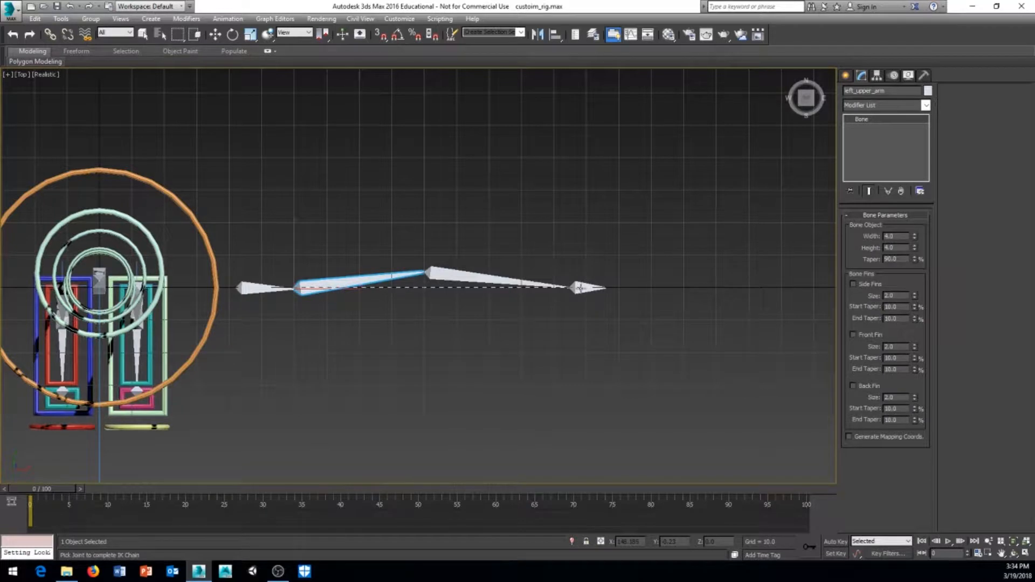
left_click(579, 287)
scroll(463, 350, "up", 4)
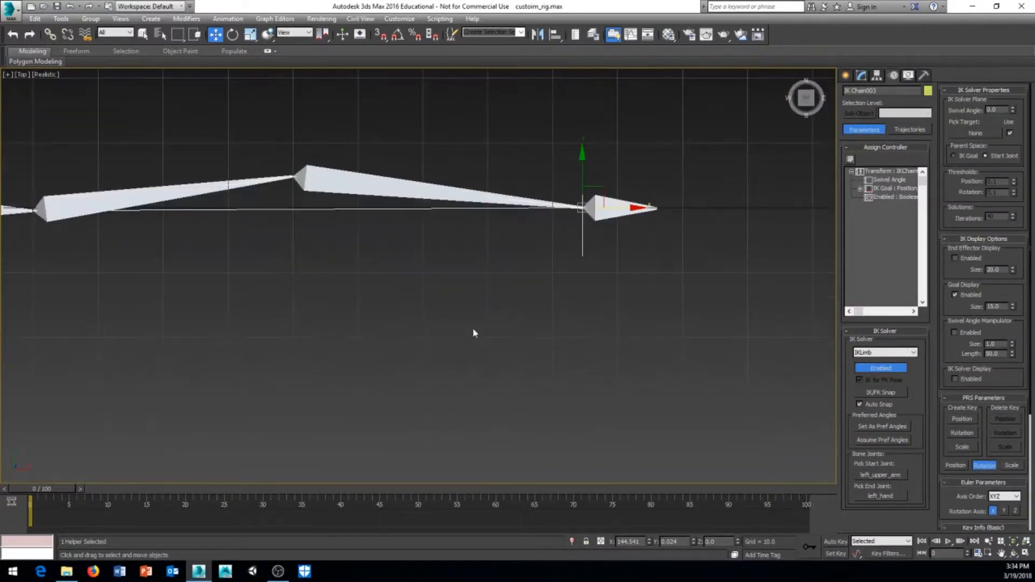
scroll(473, 333, "up", 6)
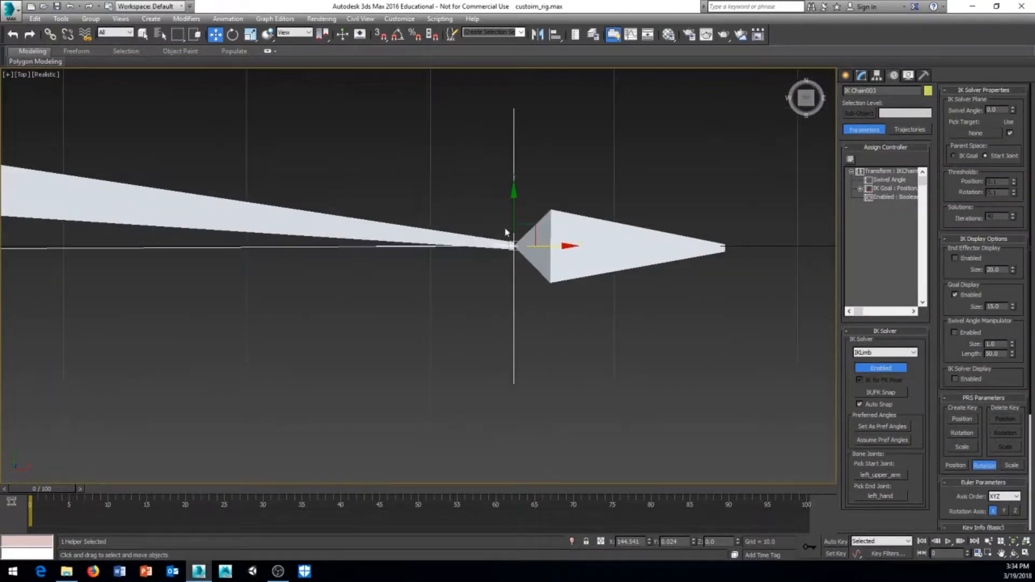
scroll(457, 281, "down", 4)
middle_click_drag(429, 303, 532, 288)
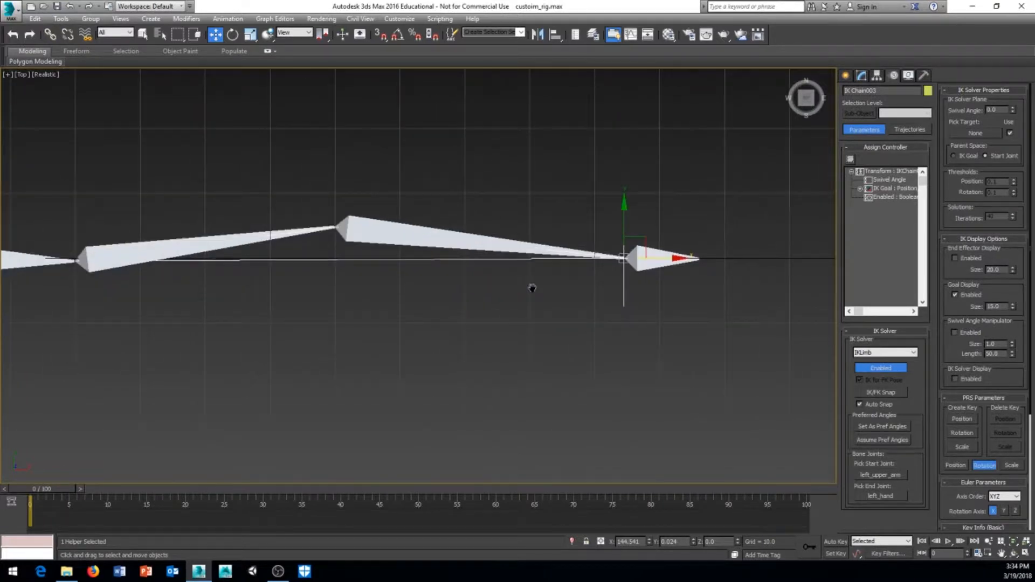
Step: Rename the arm's IK chain left_arm_IK
scroll(533, 288, "down", 2)
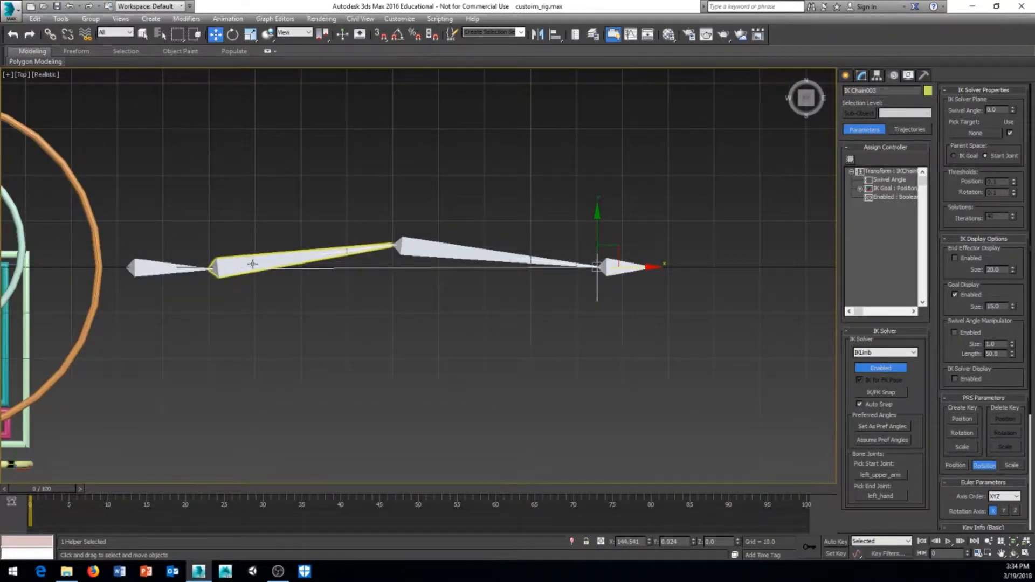
middle_click_drag(613, 271, 610, 316)
scroll(609, 317, "down", 2)
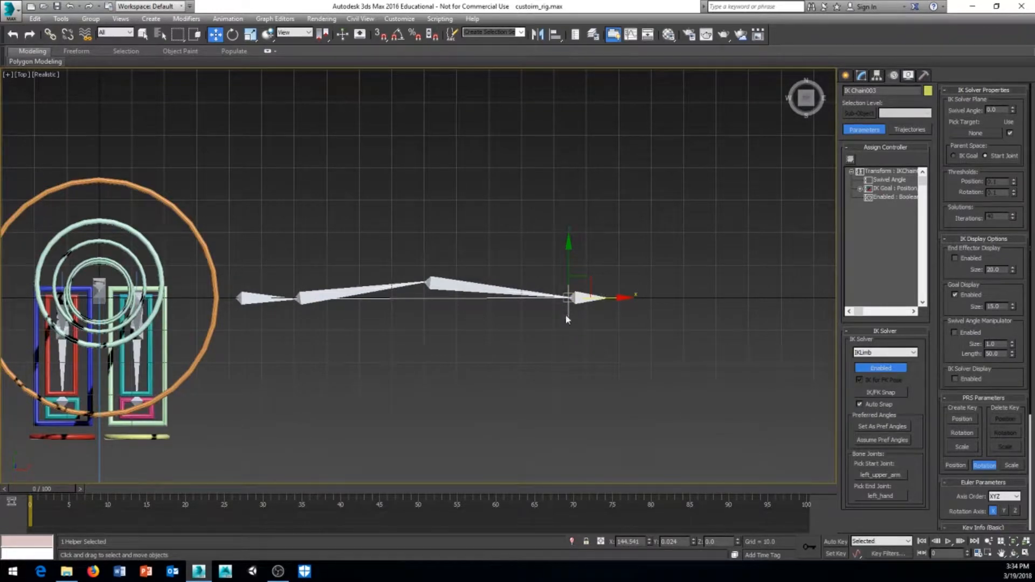
mouse_move(590, 278)
left_mouse_down()
mouse_move(545, 323)
mouse_move(405, 305)
mouse_move(378, 385)
mouse_move(565, 414)
mouse_move(520, 308)
mouse_move(461, 426)
mouse_move(438, 356)
mouse_move(457, 277)
mouse_move(455, 295)
mouse_move(568, 292)
mouse_move(574, 282)
left_mouse_up()
middle_click_drag(591, 311, 597, 313)
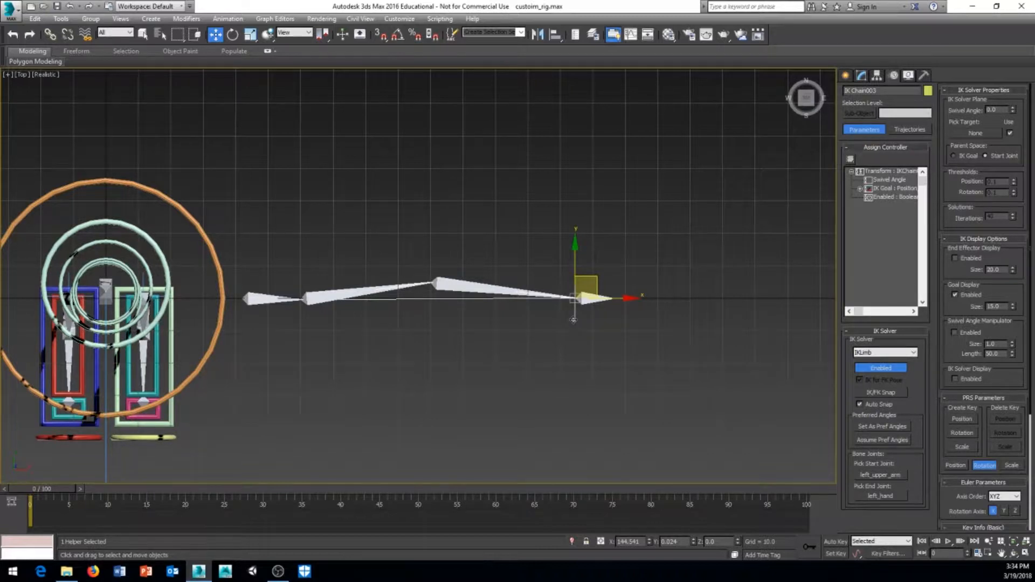
left_click(889, 91)
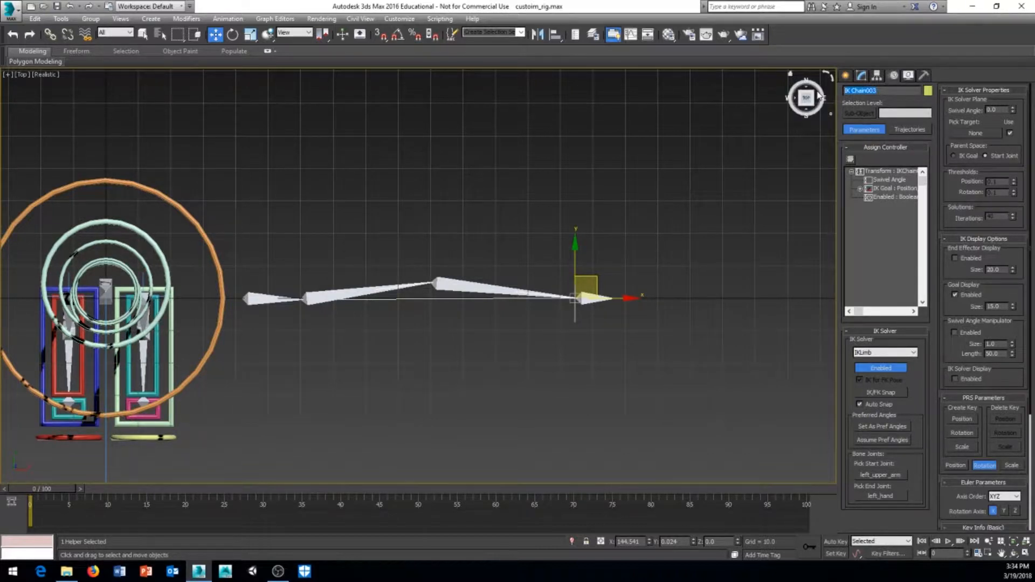
type("left_arm_IK")
Step: Rename the left leg's IK chain left_leg_IK and the right leg's IK chain right_leg_IK
middle_click_drag(361, 347, 395, 337)
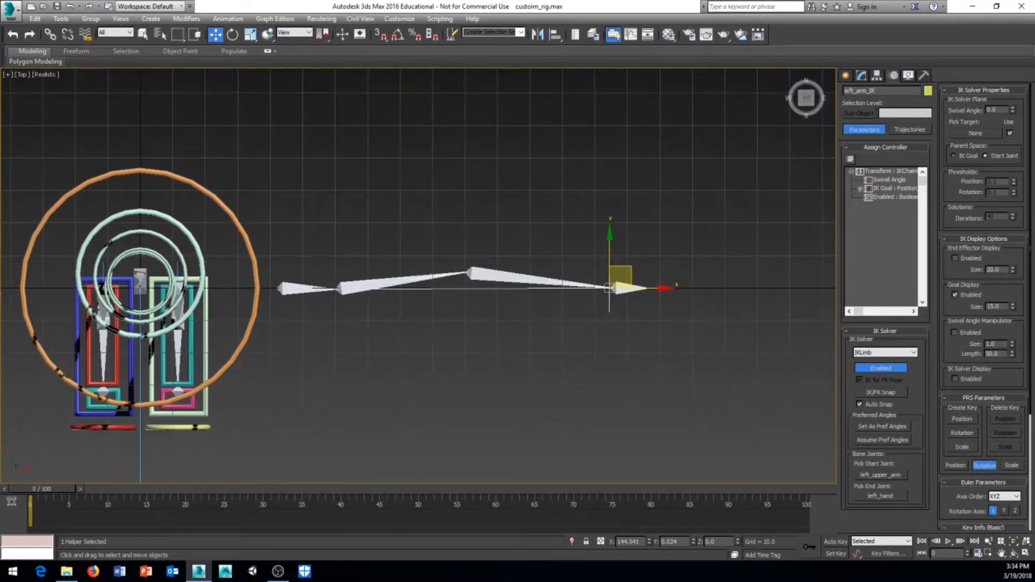
left_click(176, 276)
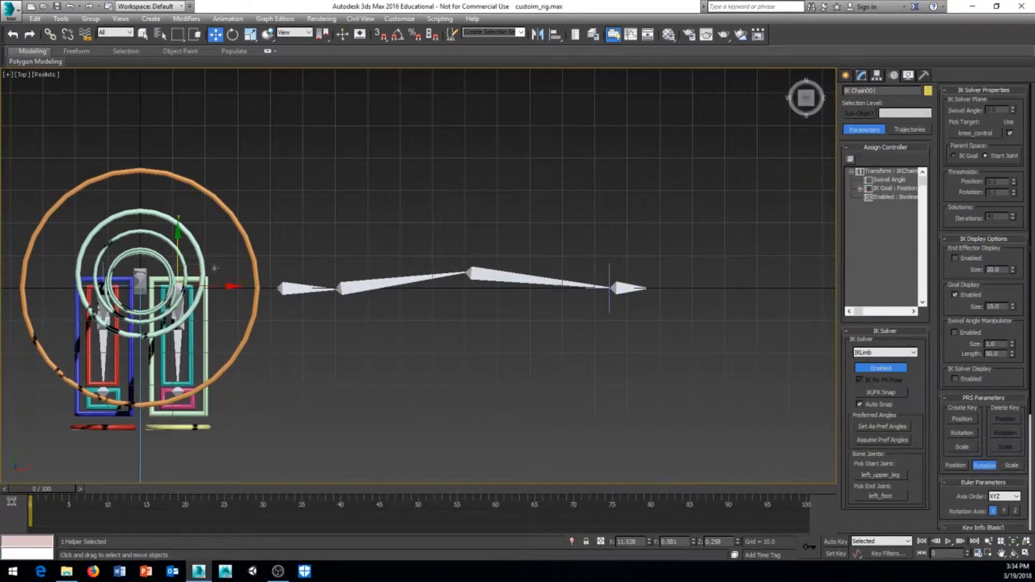
left_click_drag(886, 91, 841, 91)
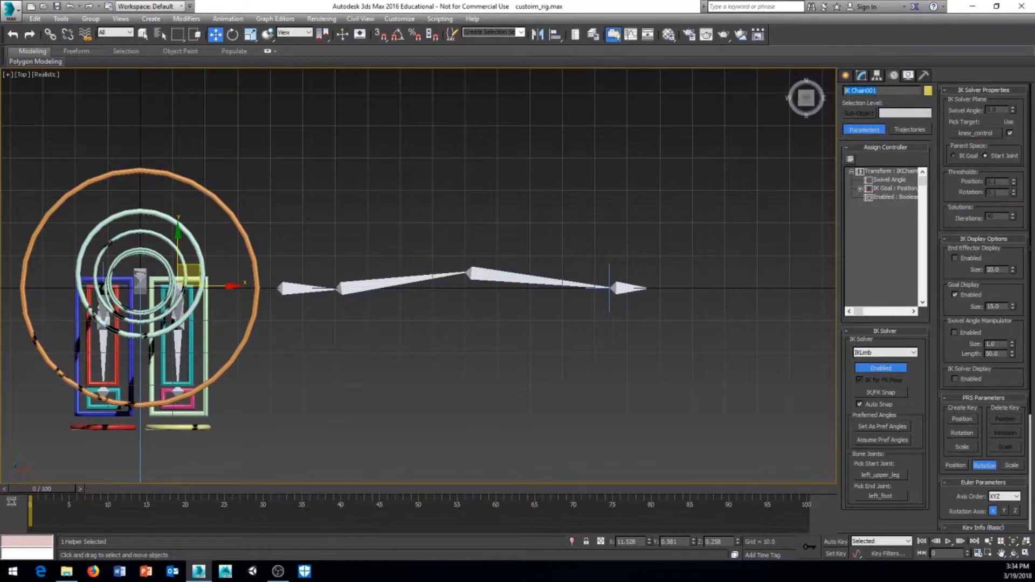
type("left_leg_IK")
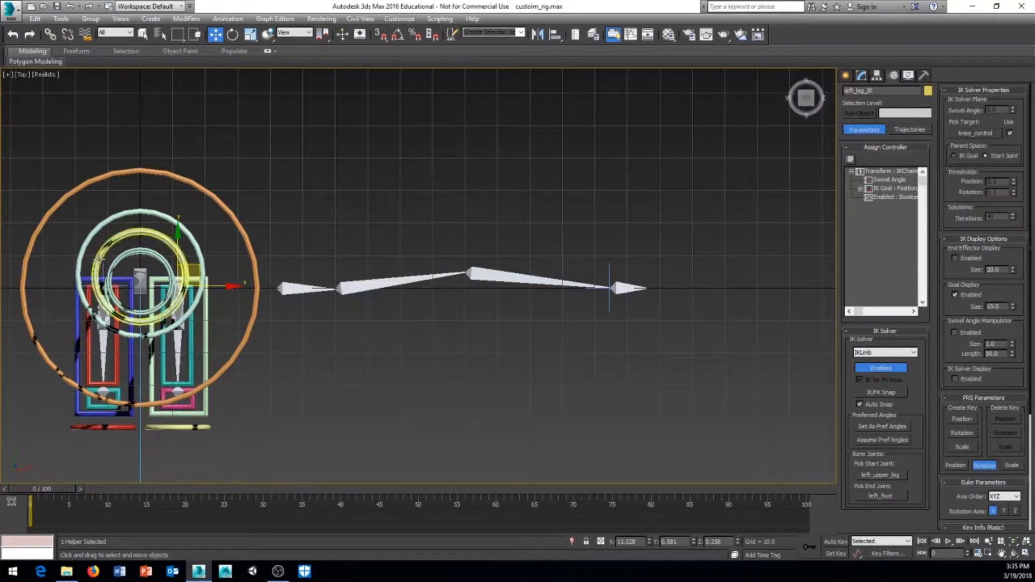
left_click(103, 268)
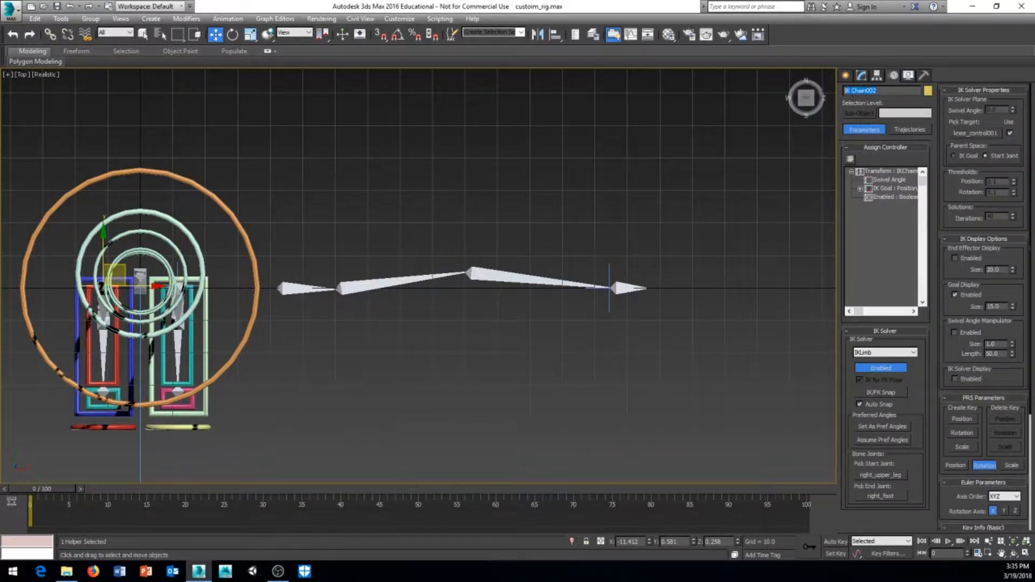
type("right_leg_IK")
Step: Check the renamed IK chains in the Scene Explorer hierarchy and close it
middle_click_drag(330, 335, 314, 362)
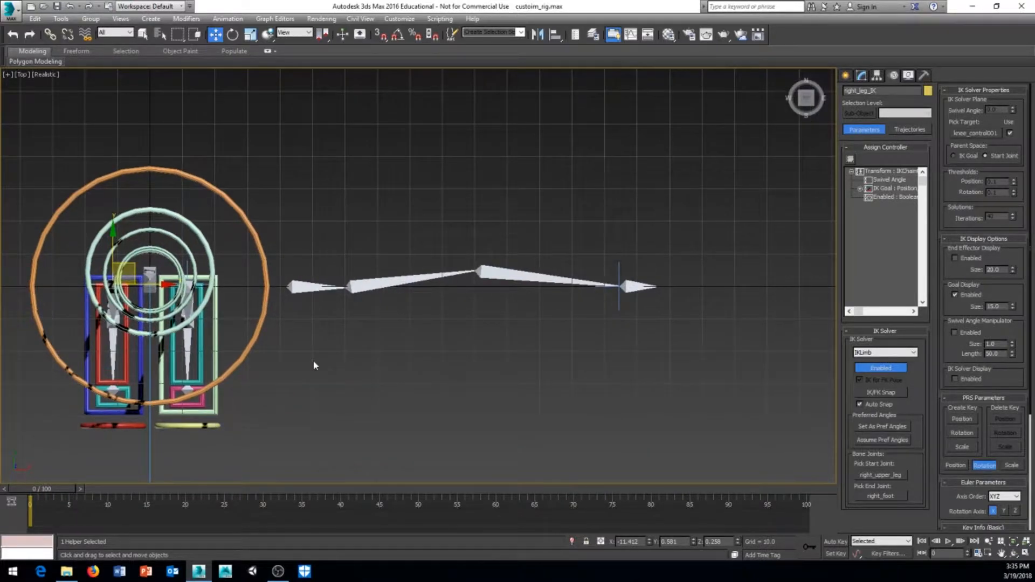
left_click(576, 35)
left_click_drag(607, 76, 547, 76)
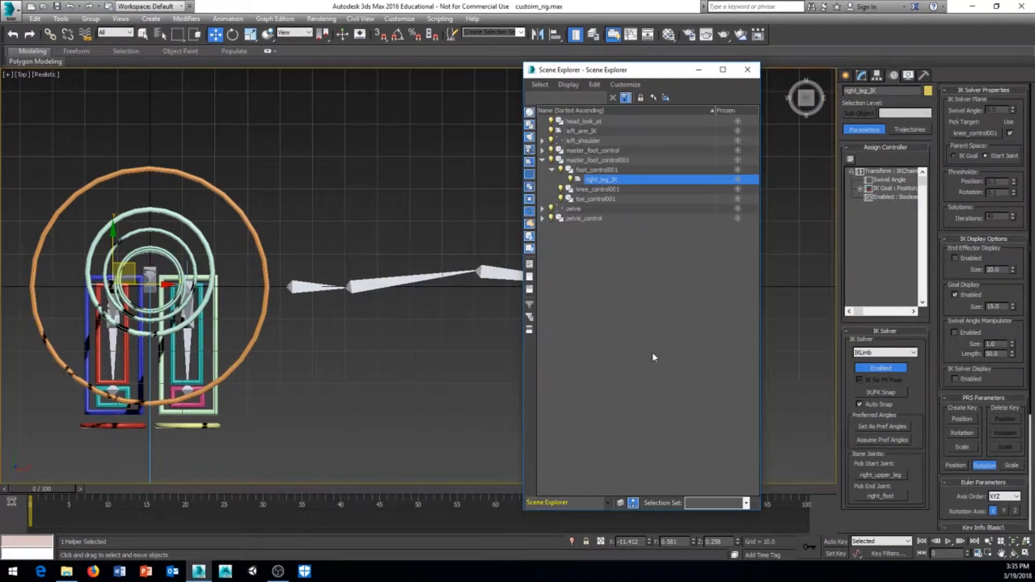
left_click(747, 69)
Step: Examine the left arm's bones and the left_arm_IK goal beside the rig in the Top view
middle_click_drag(371, 390, 370, 396)
scroll(370, 395, "up", 2)
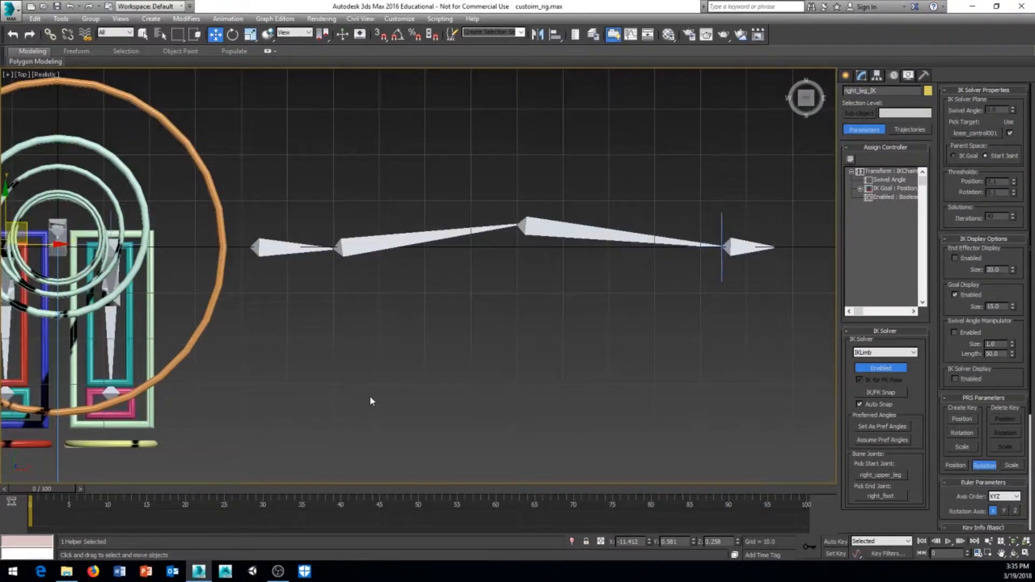
scroll(368, 399, "down", 2)
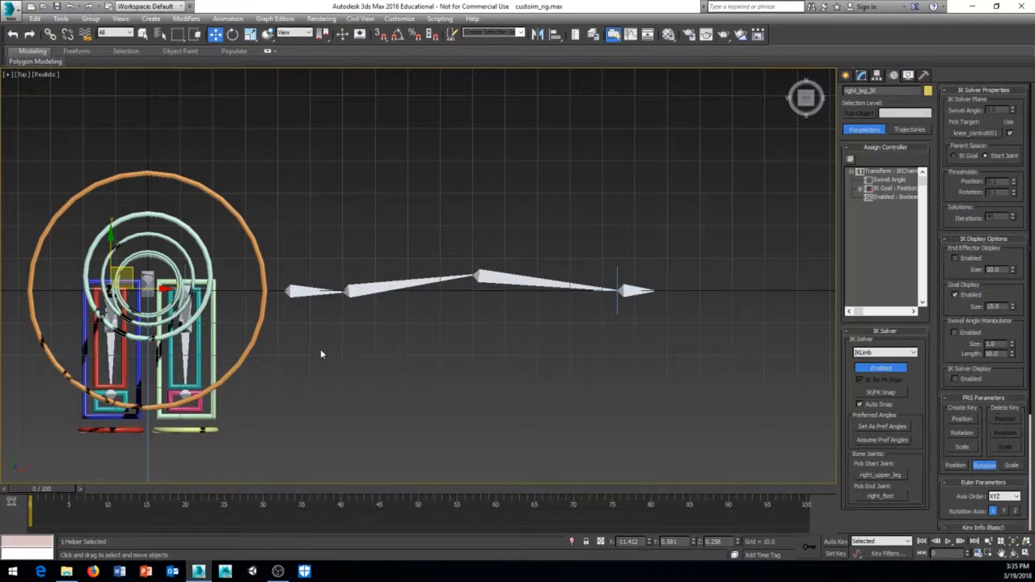
mouse_move(320, 348)
middle_mouse_down()
mouse_move(317, 358)
mouse_move(319, 348)
middle_mouse_up()
left_click(258, 303)
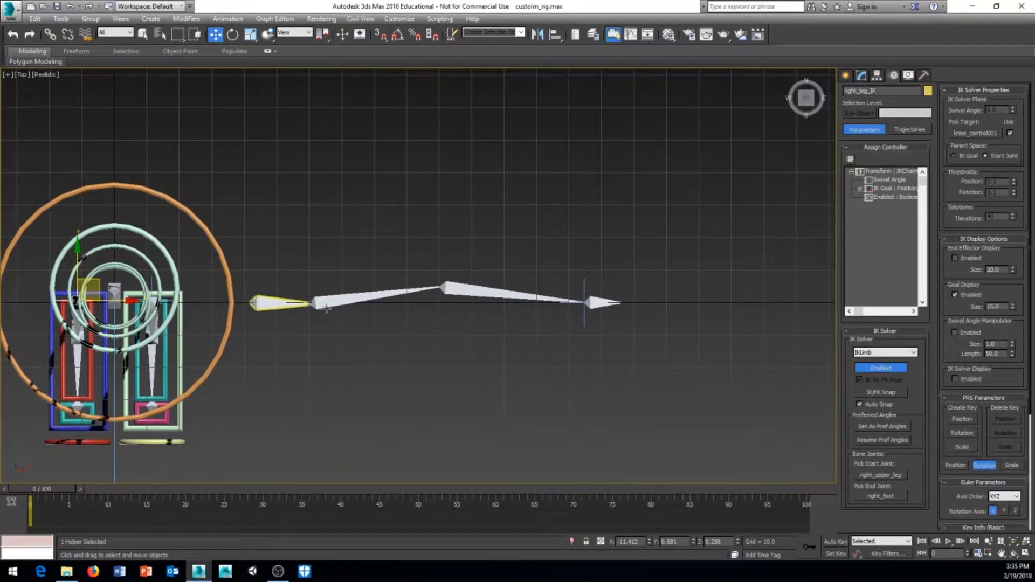
left_click(586, 299)
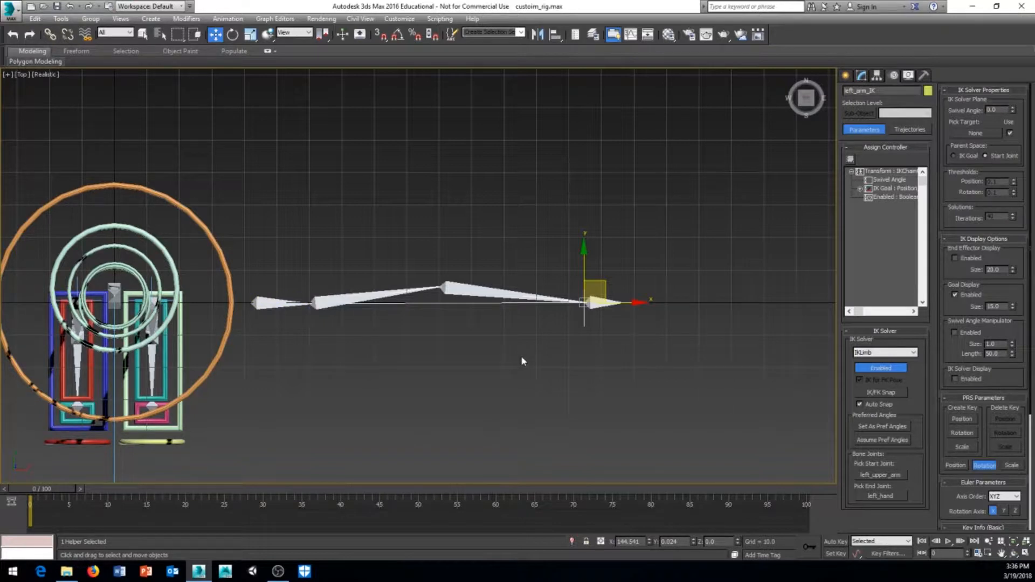
middle_click_drag(370, 387, 398, 392)
scroll(421, 390, "up", 1)
scroll(420, 391, "down", 1)
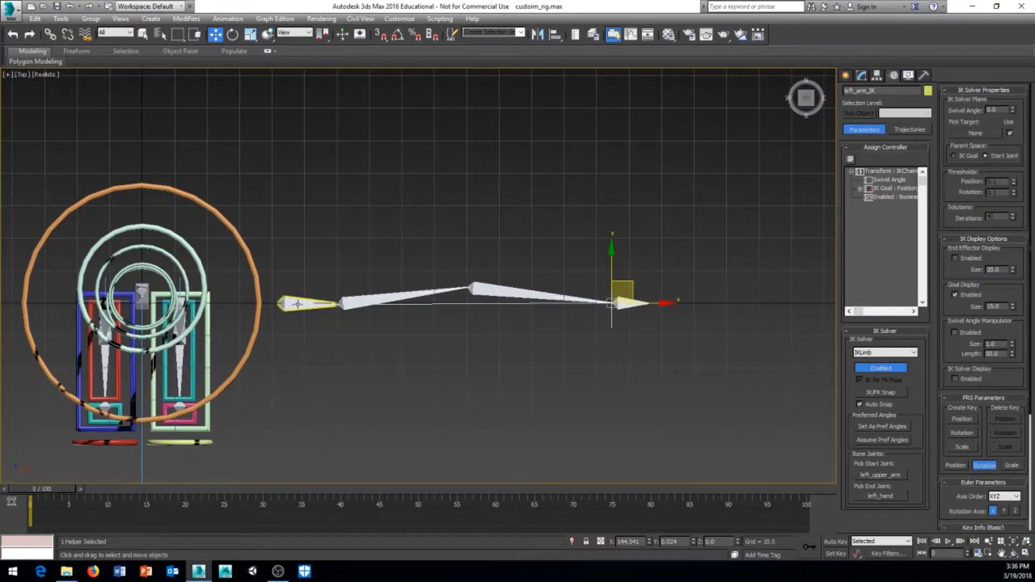
middle_click_drag(694, 272, 624, 286)
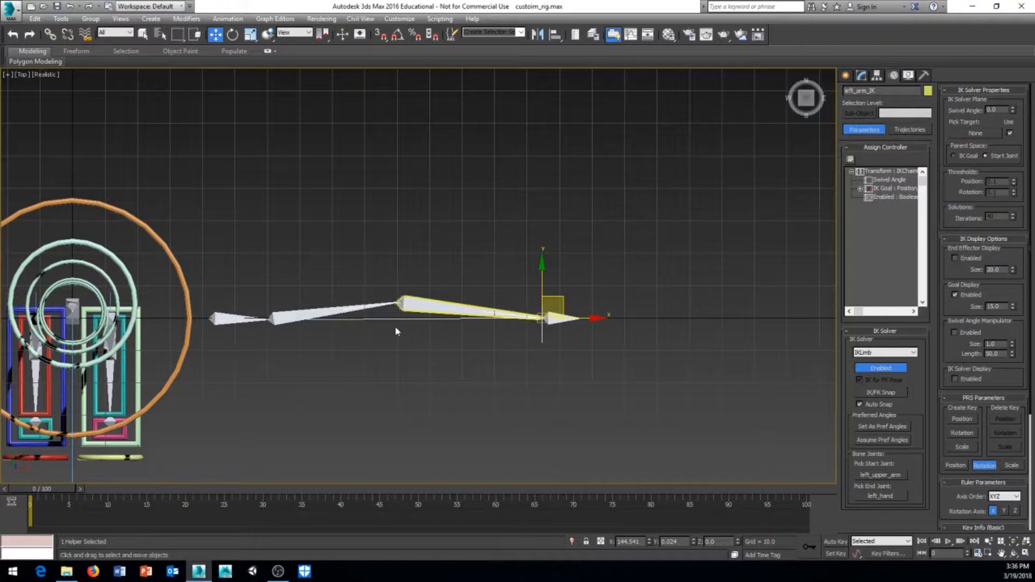
middle_click_drag(398, 331, 426, 286)
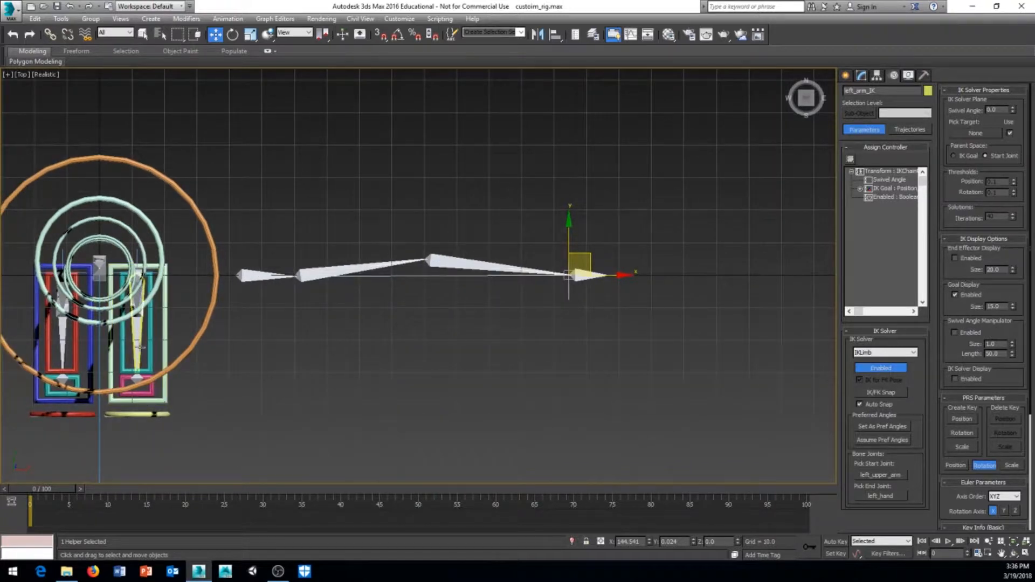
middle_click_drag(295, 308, 259, 325)
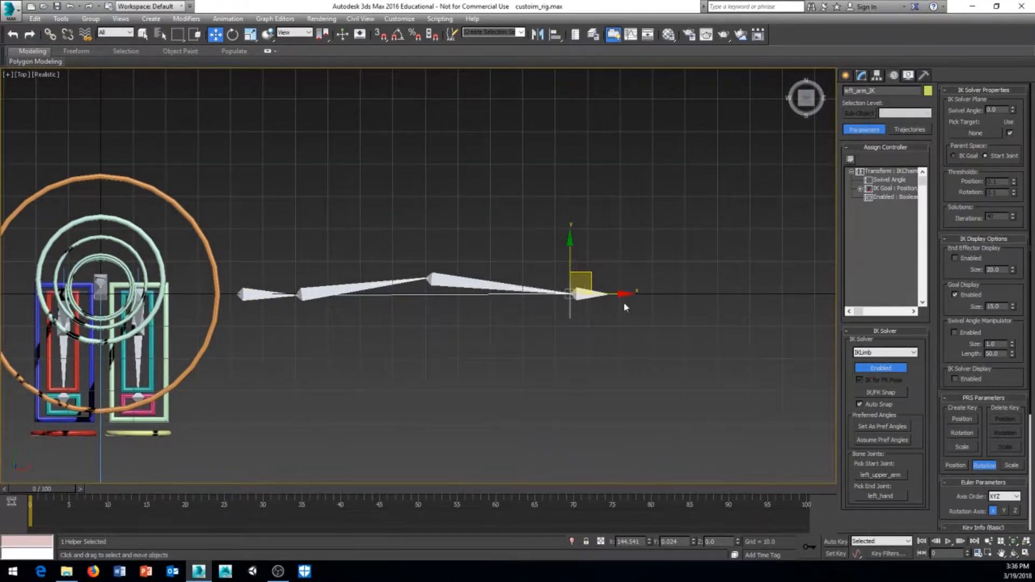
Step: Draw a circle with a radius of about 19 centred on the base of the left_shoulder bone
left_click(846, 76)
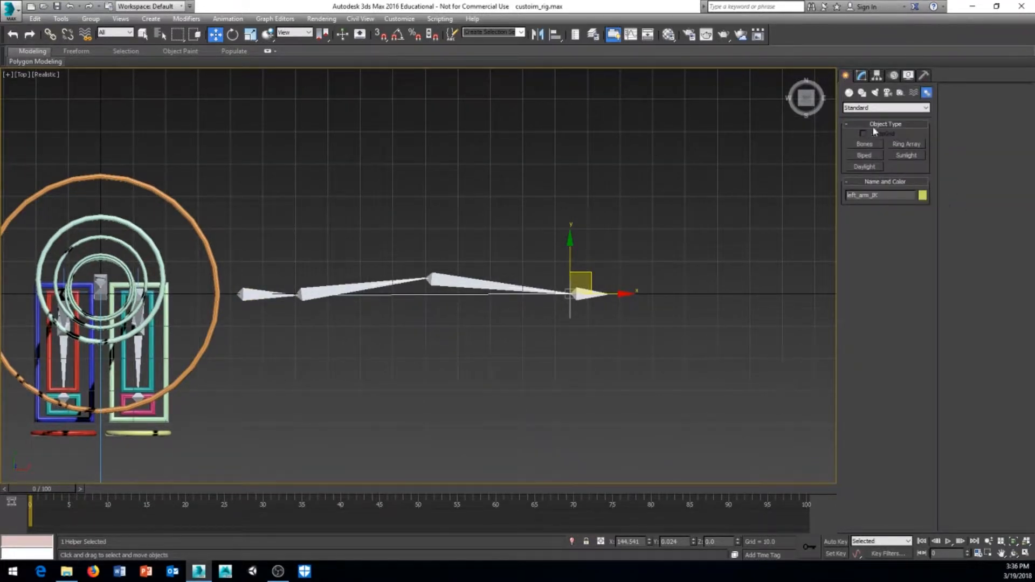
left_click(862, 93)
left_click(865, 164)
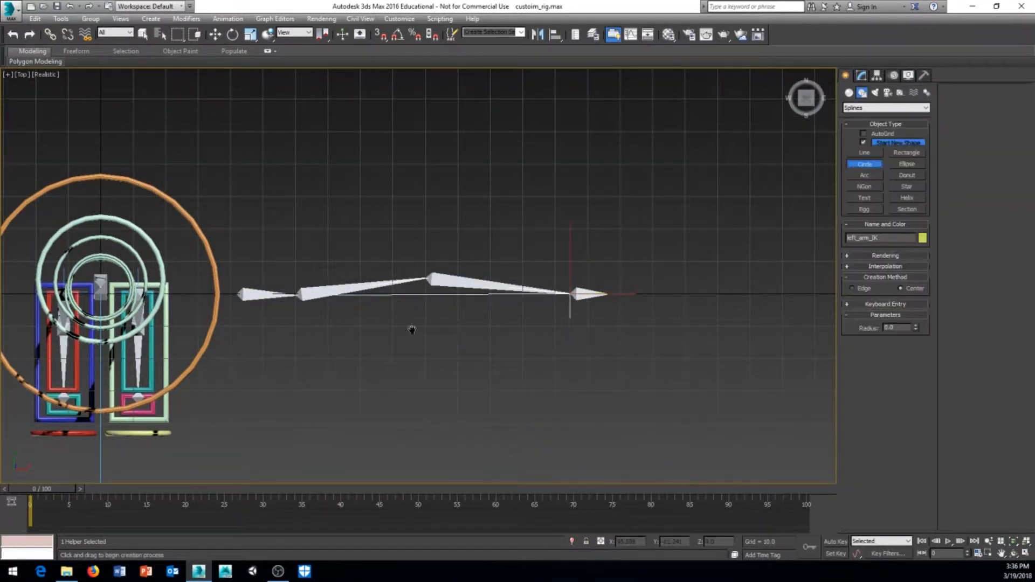
middle_click_drag(411, 328, 484, 302)
scroll(354, 316, "up", 3)
scroll(352, 299, "down", 3)
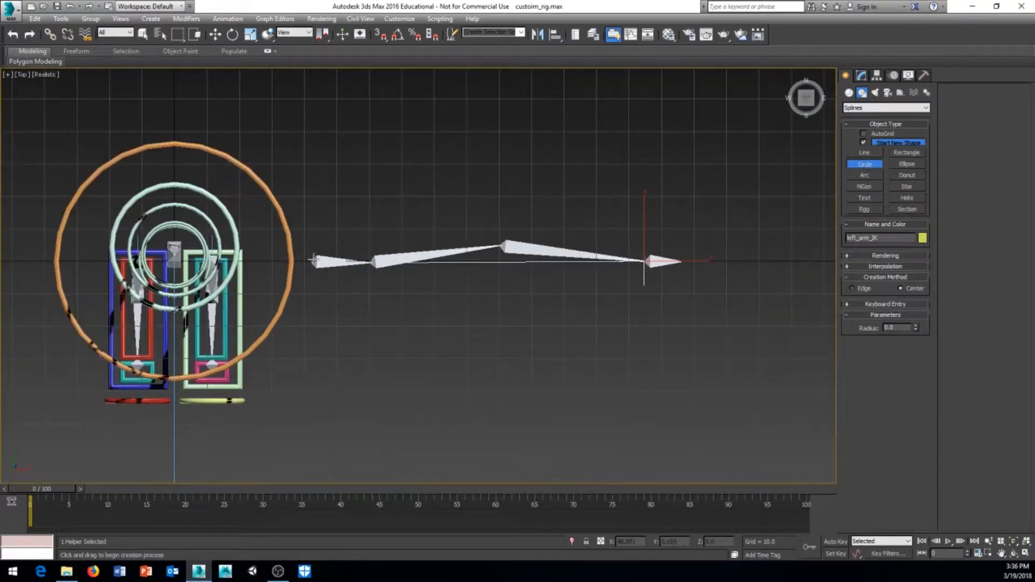
left_click_drag(313, 262, 356, 218)
Step: Draw a circle of radius about 13 centred on the wrist joint and one of about 12 on the elbow joint
middle_click_drag(581, 280, 478, 300)
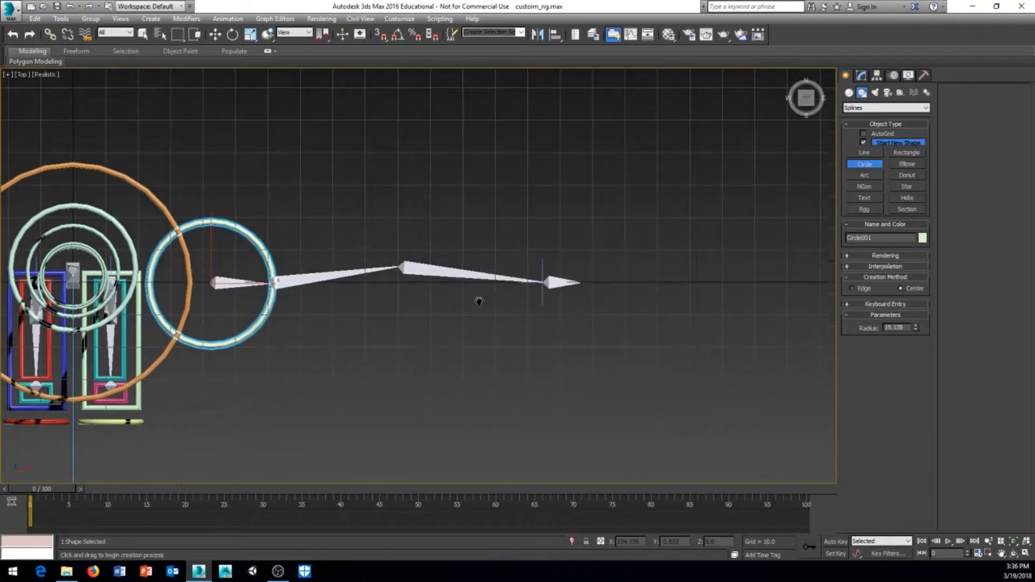
left_click_drag(544, 281, 576, 262)
middle_click_drag(389, 241, 393, 247)
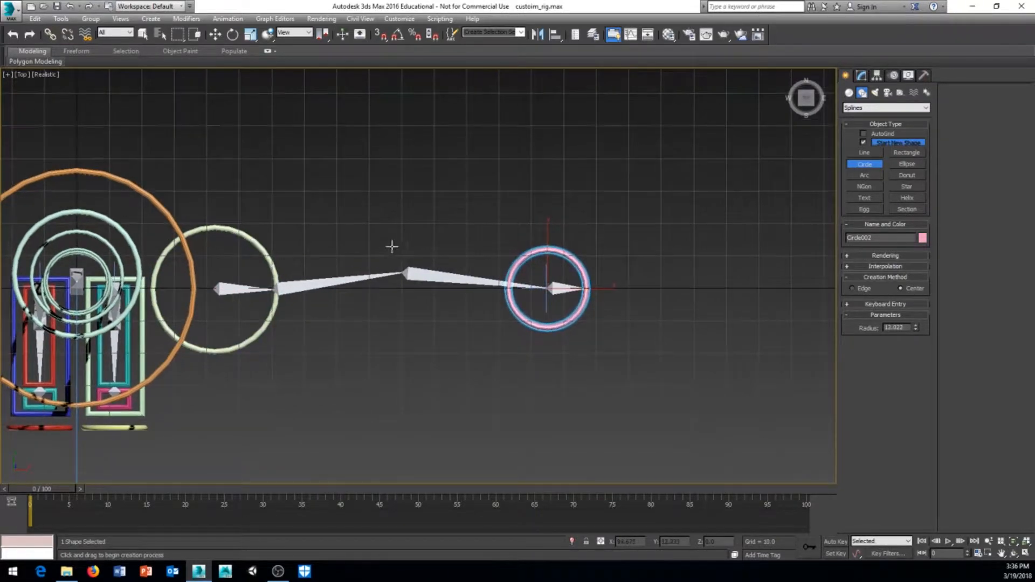
left_click_drag(404, 273, 425, 309)
middle_click_drag(465, 366, 460, 372)
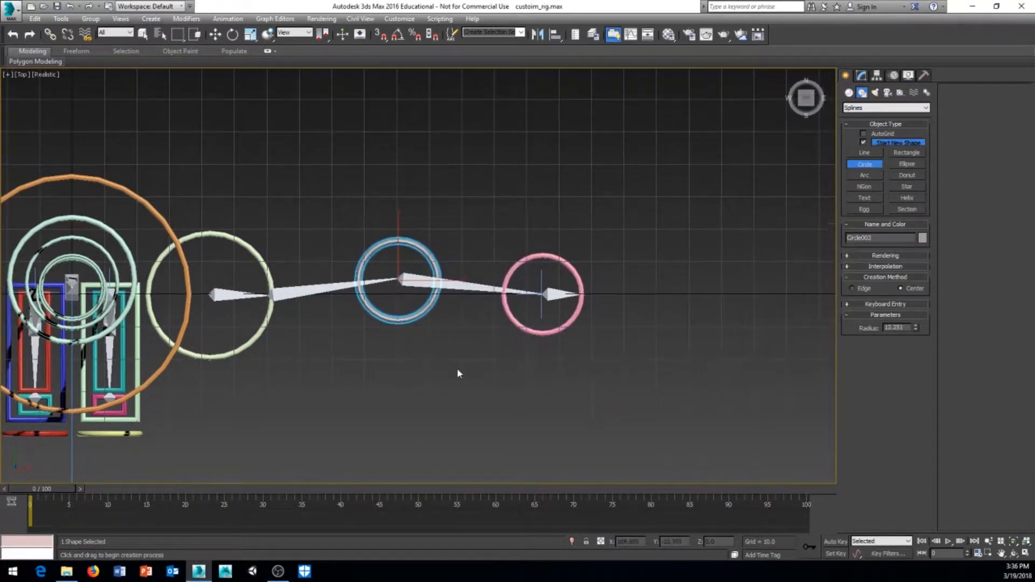
right_click(484, 376)
right_click(512, 395)
left_click(265, 378)
right_click(401, 383)
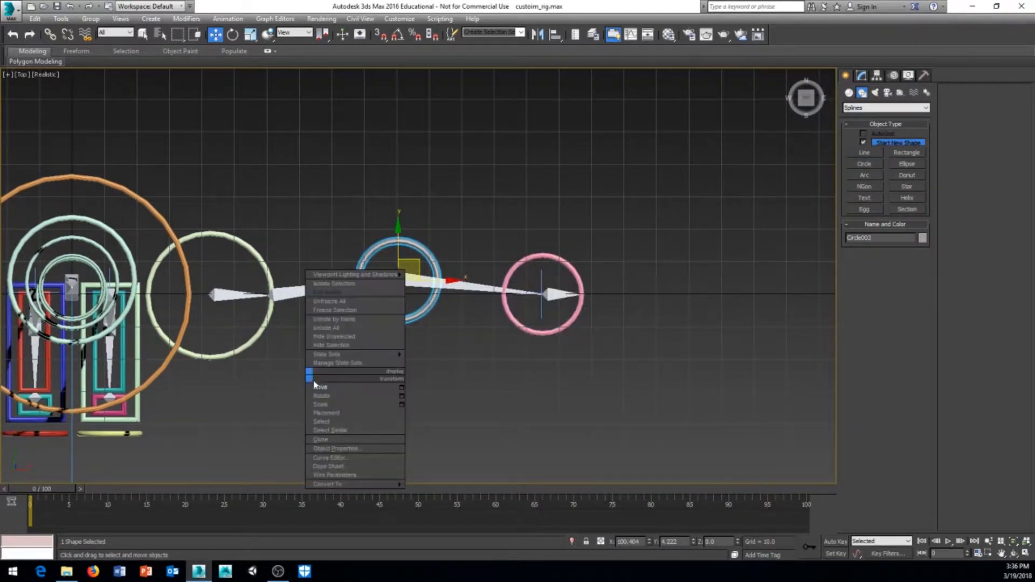
left_click(340, 390)
Step: Rename the circle around the shoulder bone left_shoulder_control
left_click(269, 336)
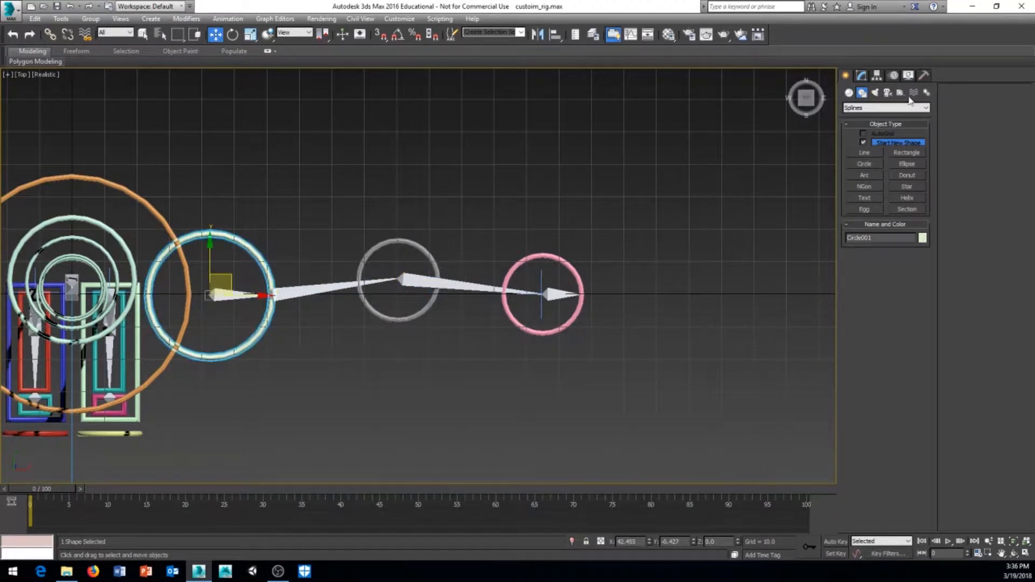
left_click(861, 75)
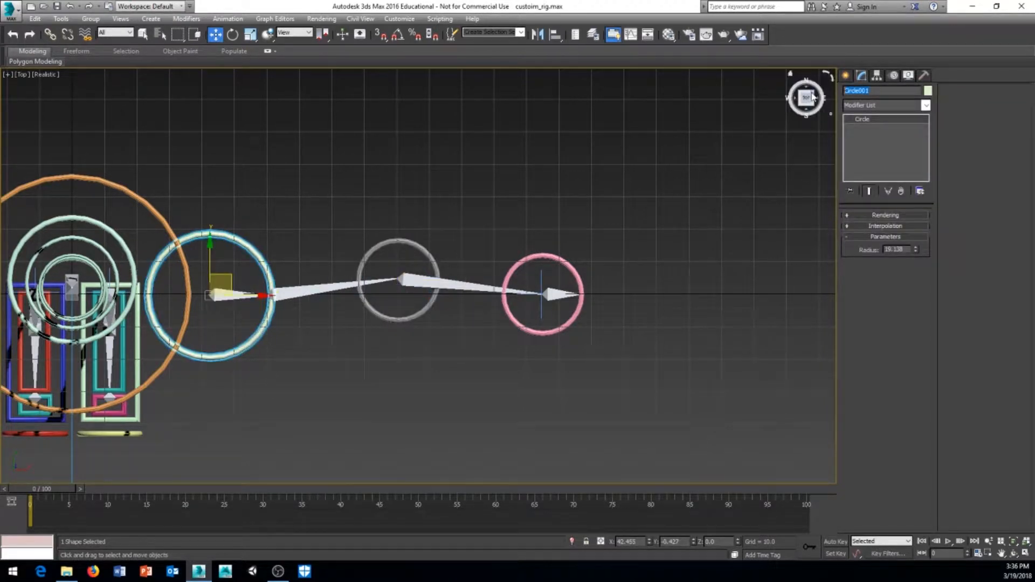
key("BackSpace")
Step: Rename the elbow circle left_elbow_control and the hand circle left_hand_control
left_click(414, 244)
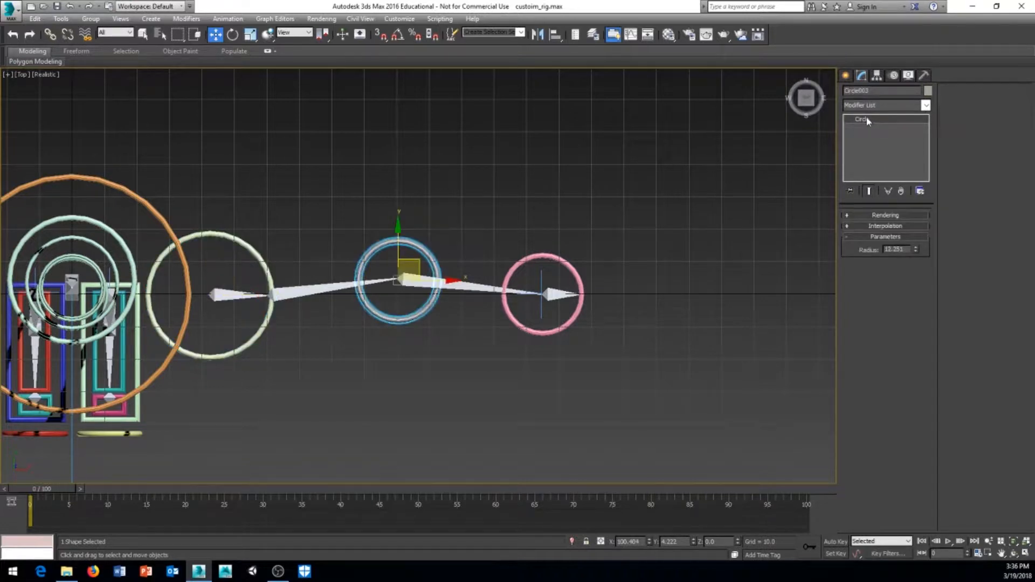
double_click(879, 90)
type("eft_elbow_control")
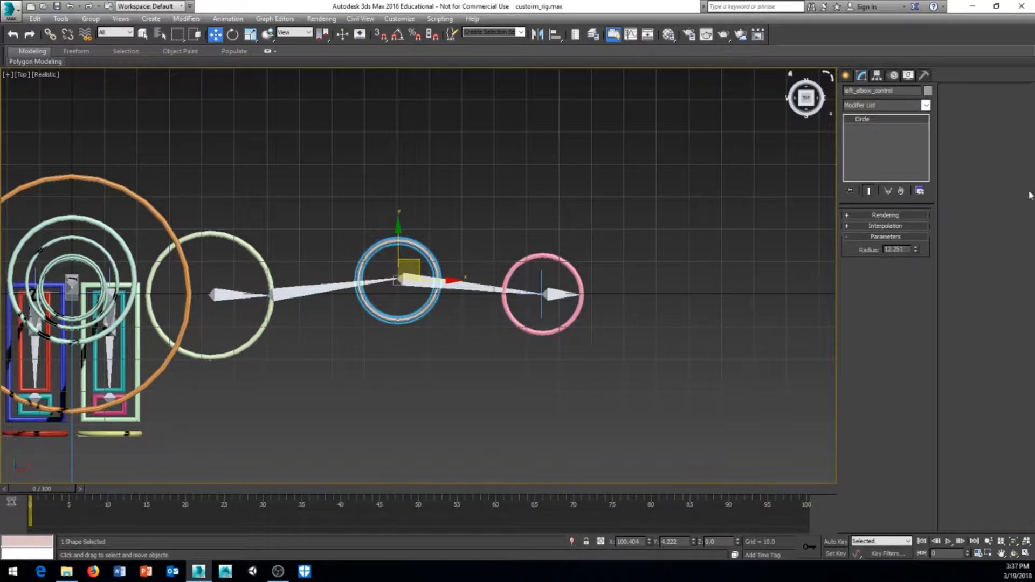
left_click(582, 285)
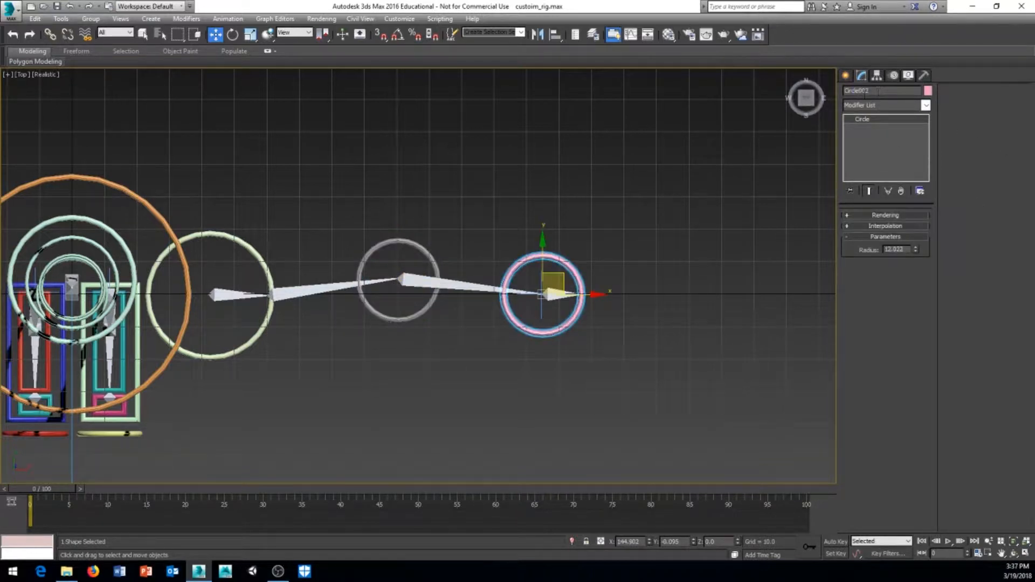
left_click_drag(879, 92, 836, 96)
type("left_hand_control")
Step: Check the names of the elbow and shoulder control circles by selecting each one
mouse_move(280, 366)
middle_mouse_down()
mouse_move(294, 351)
mouse_move(268, 370)
middle_mouse_up()
scroll(293, 351, "up", 2)
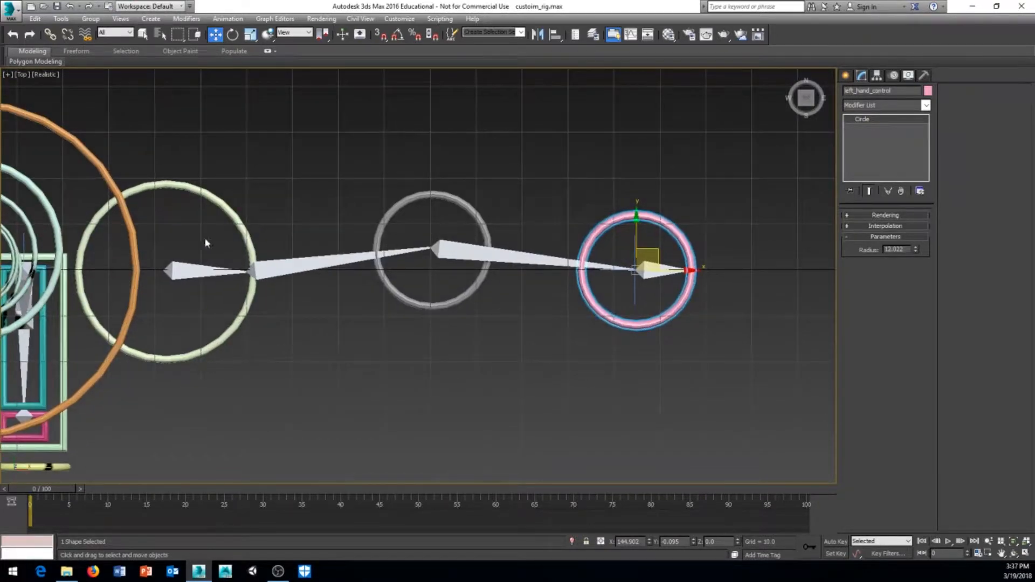
middle_click_drag(494, 168, 453, 181)
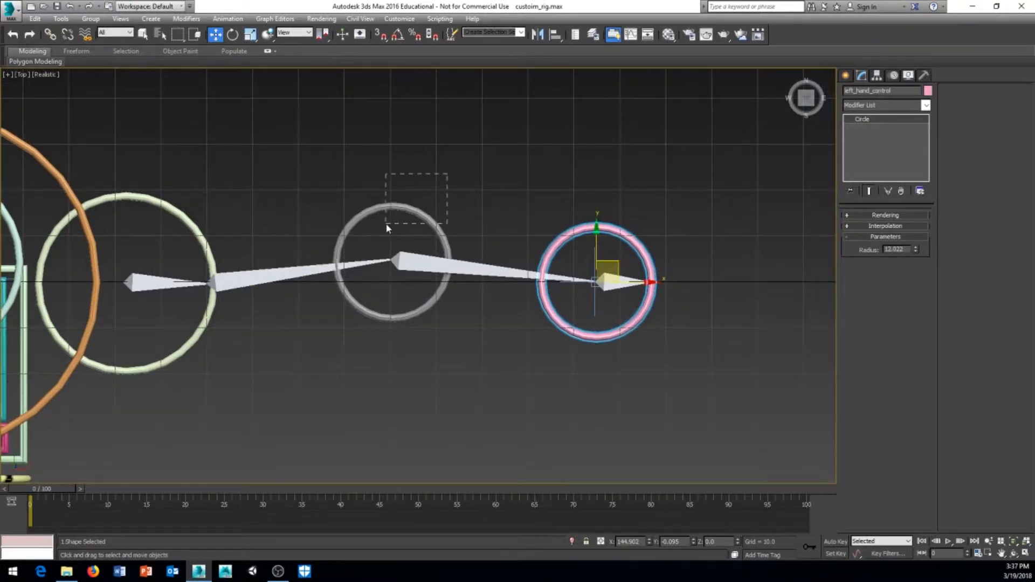
left_click_drag(386, 223, 387, 224)
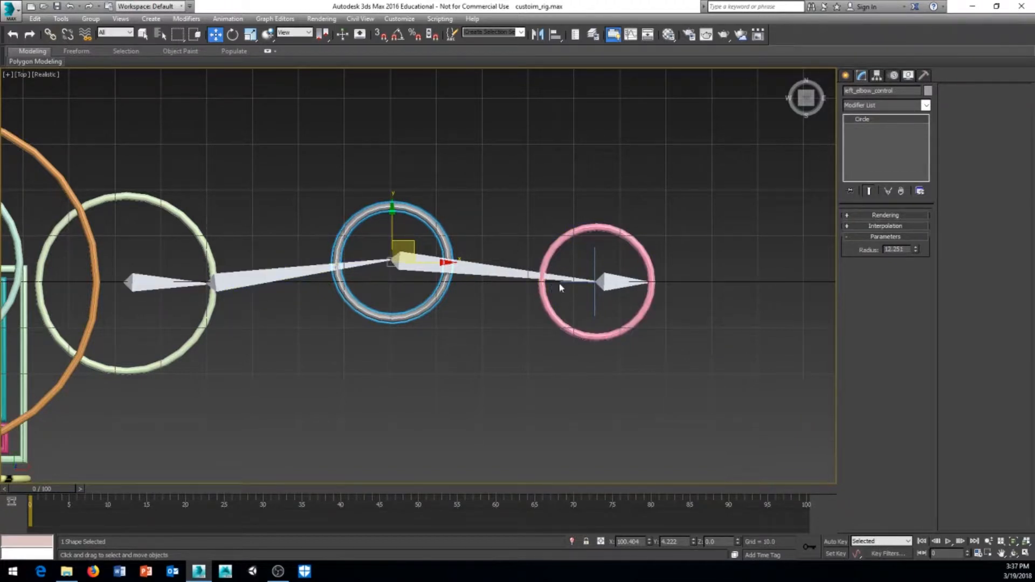
middle_click_drag(309, 405, 362, 420)
left_click(291, 376)
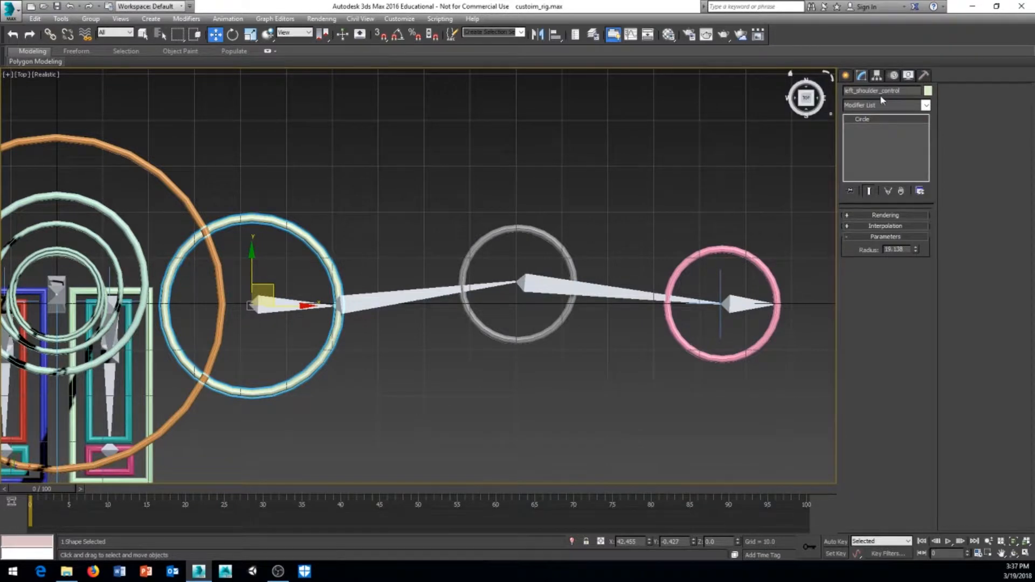
Step: Align left_shoulder_control to the left_shoulder bone in X, Y and Z position, pivot point to pivot point
left_click(556, 34)
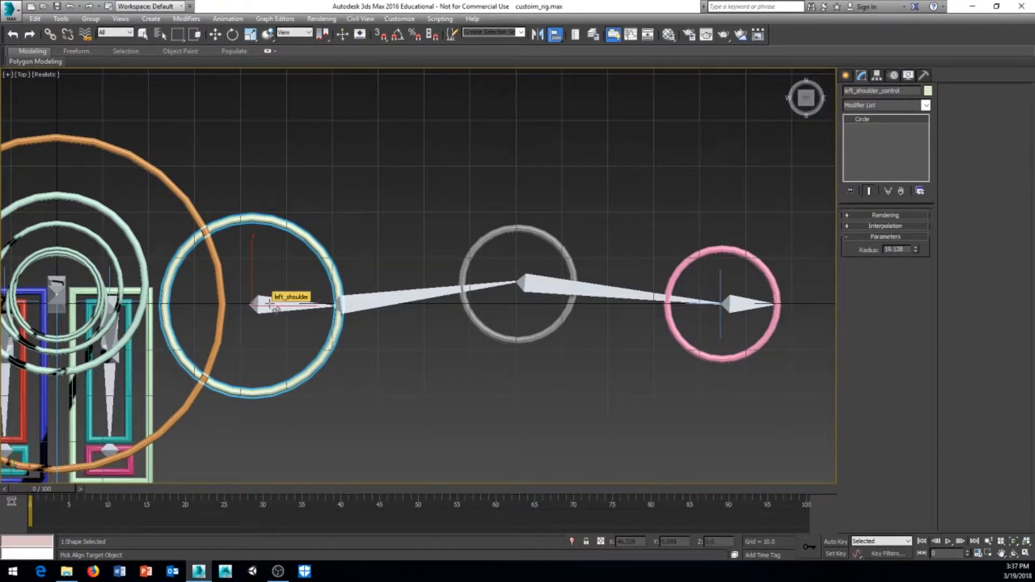
left_click(270, 305)
left_click(478, 216)
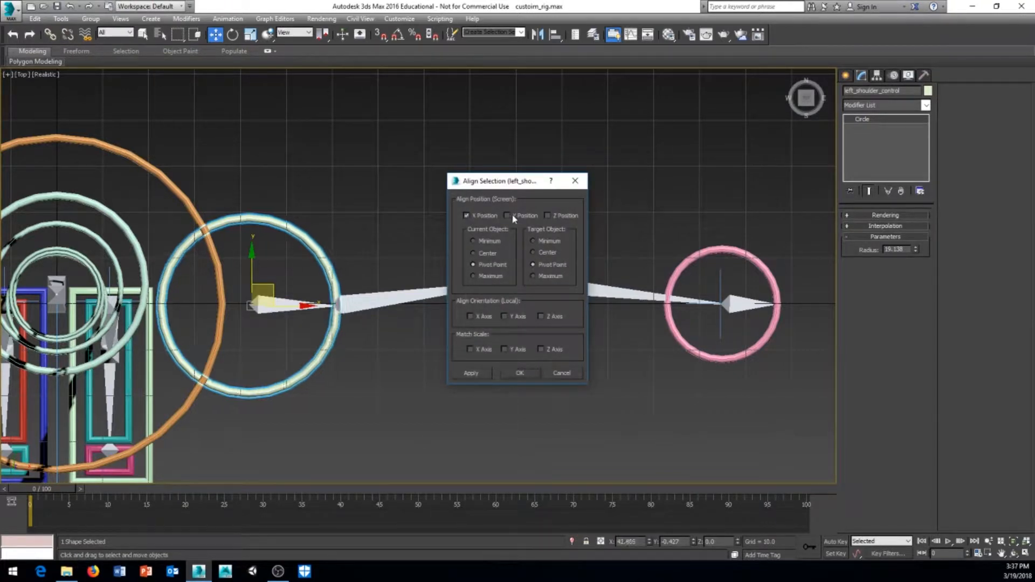
left_click(507, 215)
left_click(549, 216)
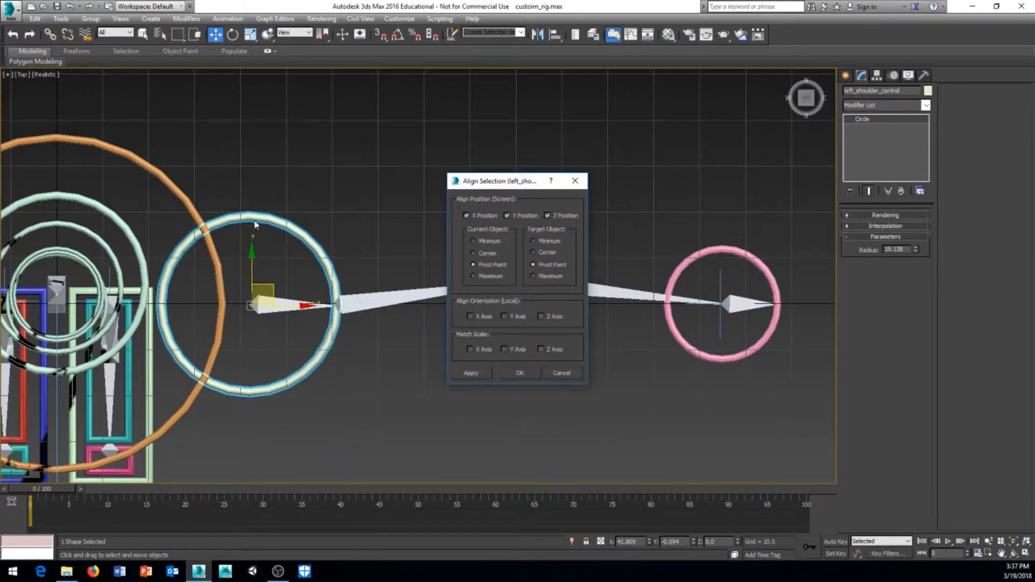
left_click(520, 372)
Step: Align left_elbow_control to the left forearm bone in X, Y and Z position, pivot point to pivot point
left_click(483, 279)
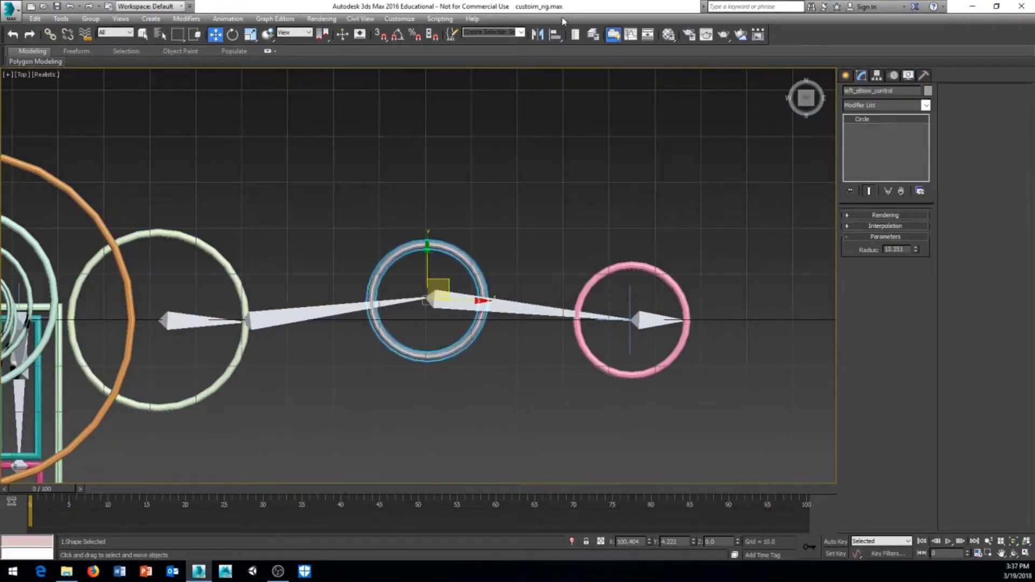
left_click(555, 34)
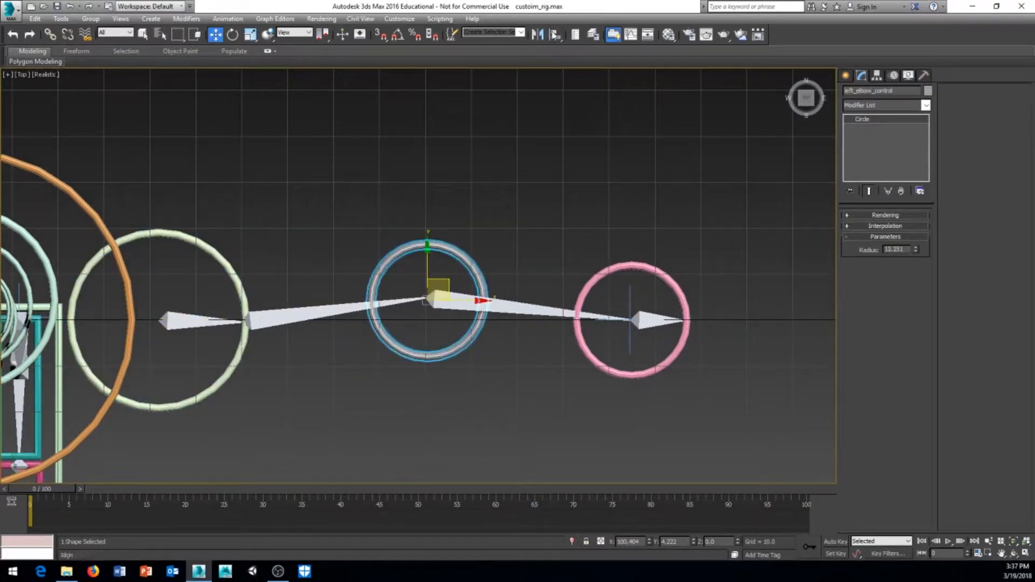
left_click(517, 308)
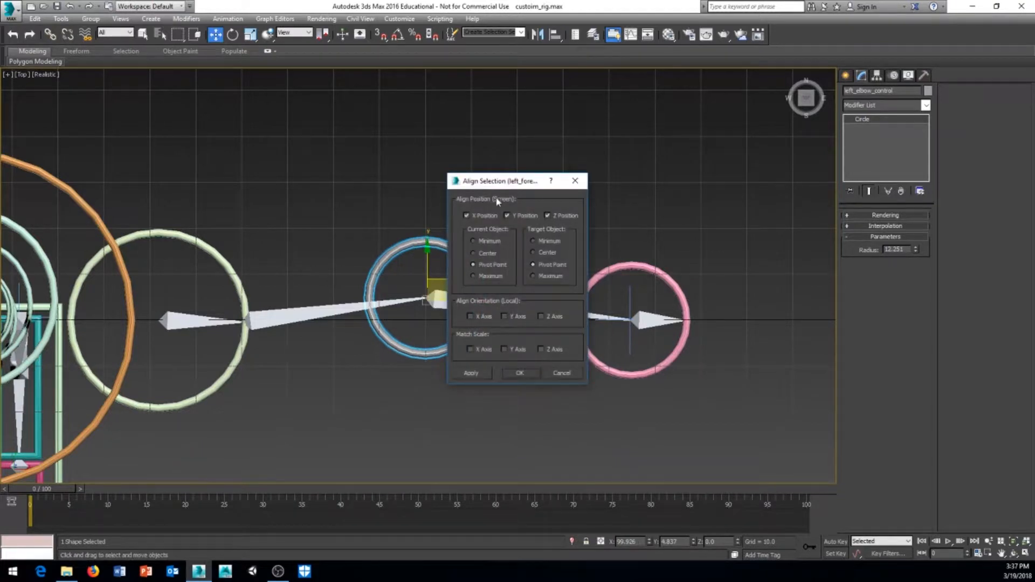
left_click_drag(497, 180, 518, 168)
left_click(542, 361)
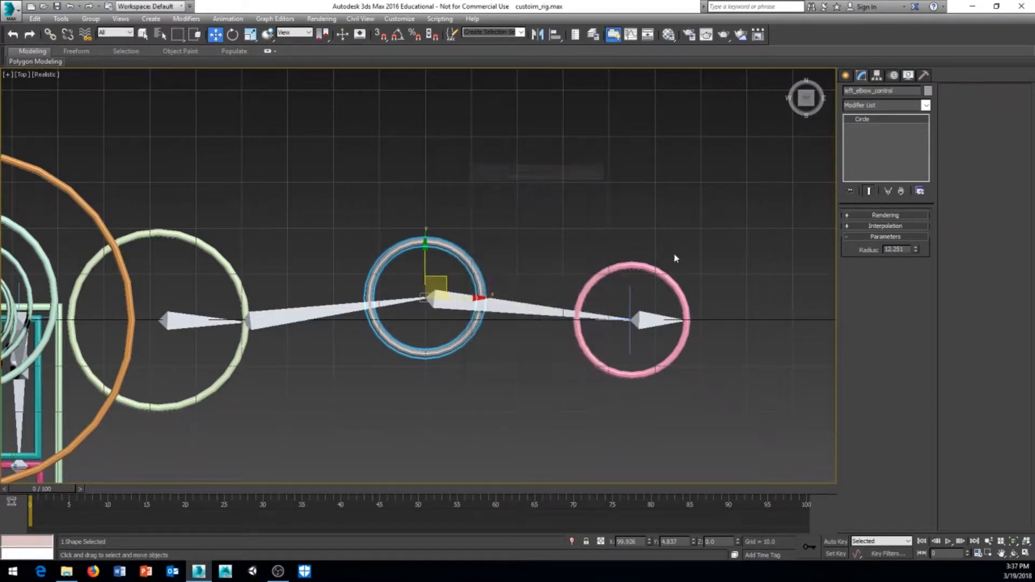
Step: Align left_hand_control to the left hand bone in X, Y and Z position, pivot point to pivot point
left_click(650, 287)
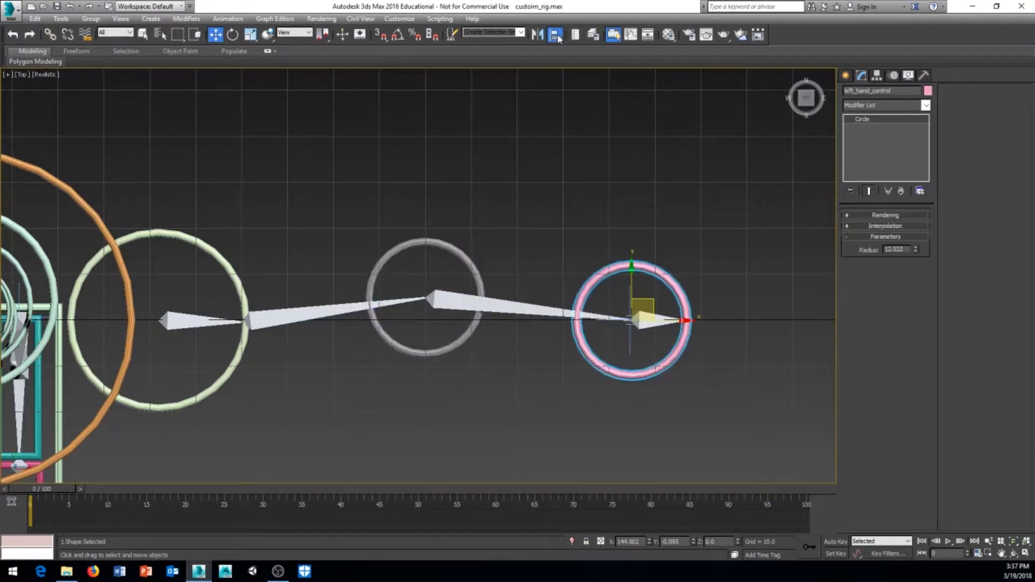
left_click(555, 35)
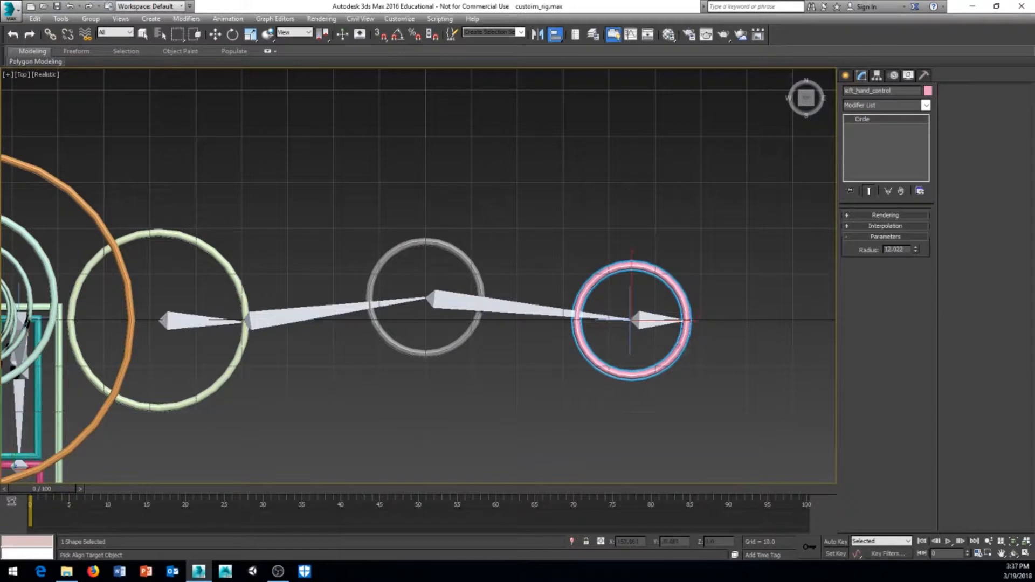
left_click(660, 319)
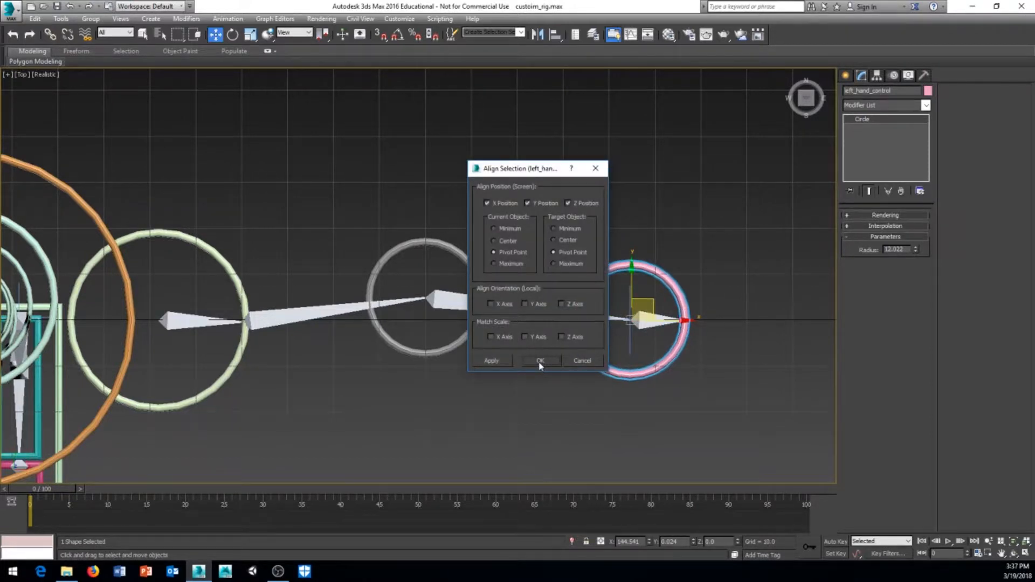
left_click(539, 360)
Step: Rotate left_hand_control about its local Y axis so the circle stands upright around the wrist, perpendicular to the arm
scroll(472, 376, "up", 3)
middle_click_drag(526, 372, 470, 375)
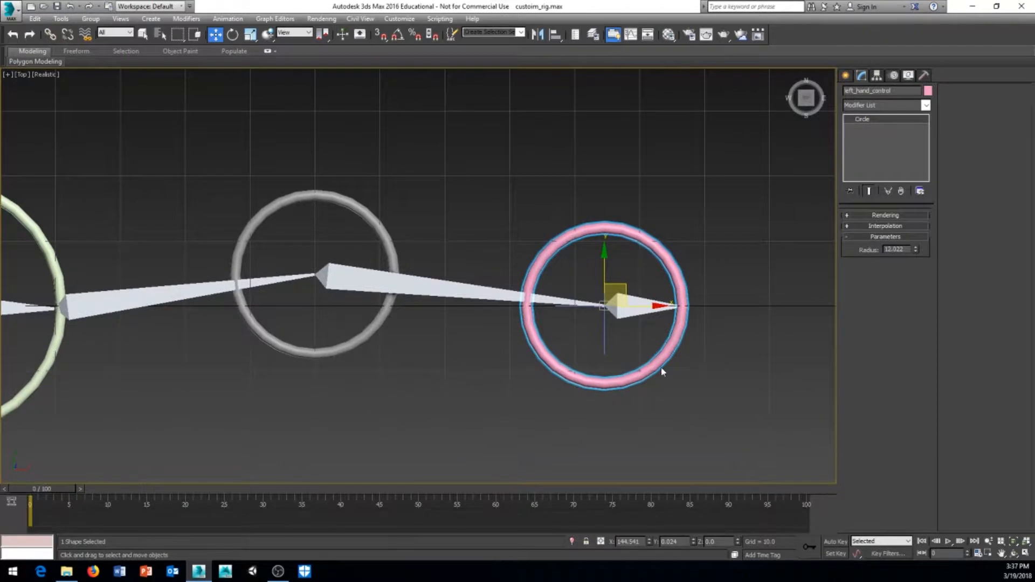
scroll(663, 372, "down", 5)
middle_click_drag(628, 341, 642, 348)
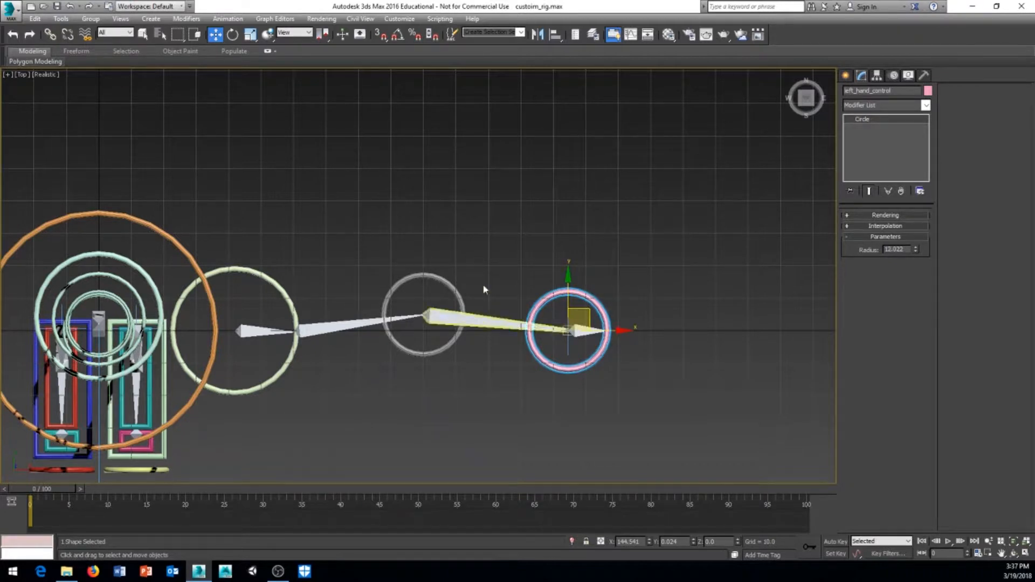
right_click(668, 276)
left_click(682, 296)
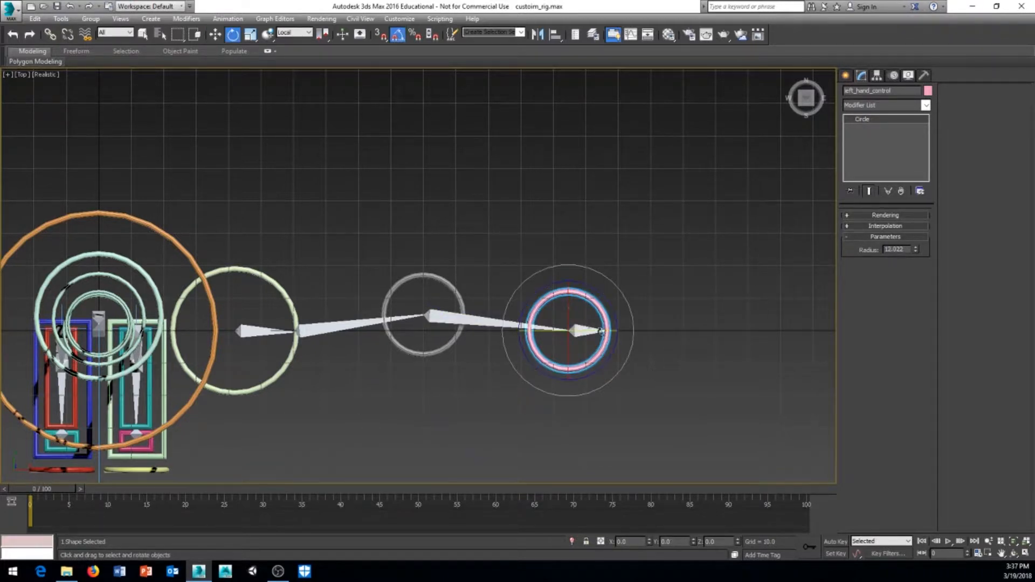
left_click_drag(600, 332, 552, 341)
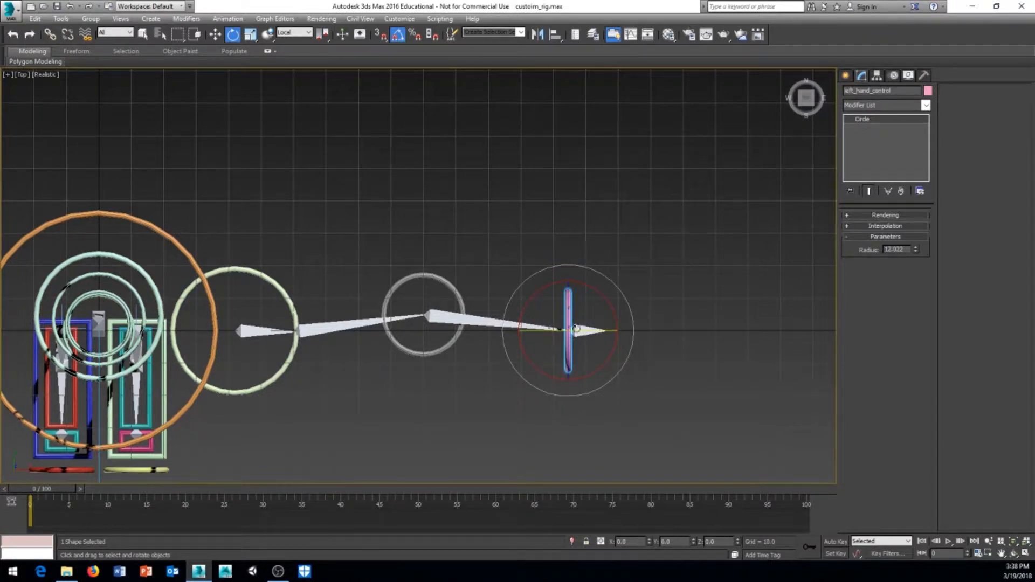
Step: Rotate left_elbow_control about its local X axis so the circle stands upright along the arm, and deselect it
middle_click_drag(487, 317, 520, 324)
left_click_drag(488, 252, 448, 348)
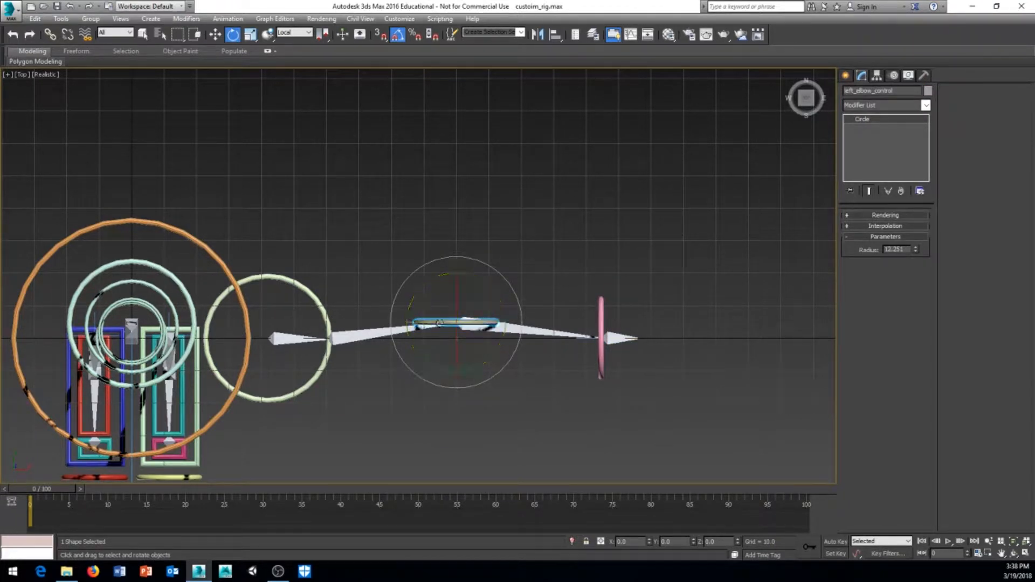
middle_click_drag(354, 307, 421, 308)
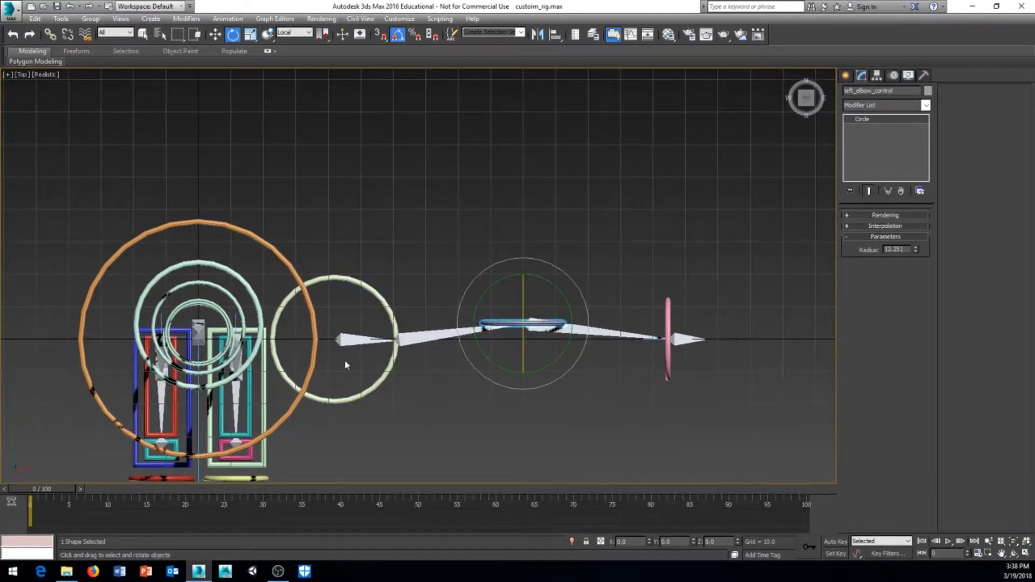
middle_click_drag(429, 257, 407, 221)
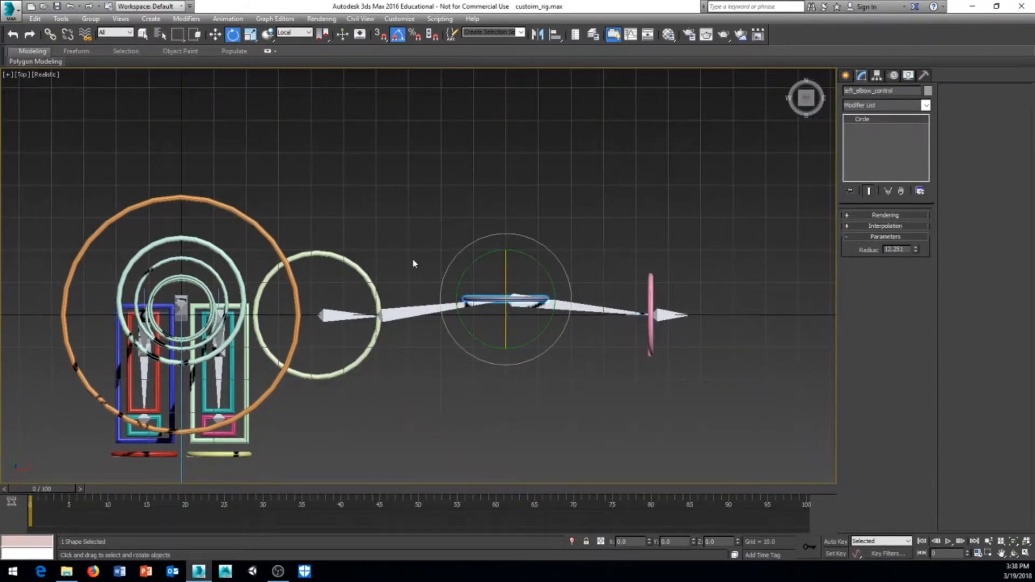
scroll(423, 216, "up", 3)
left_click(455, 400)
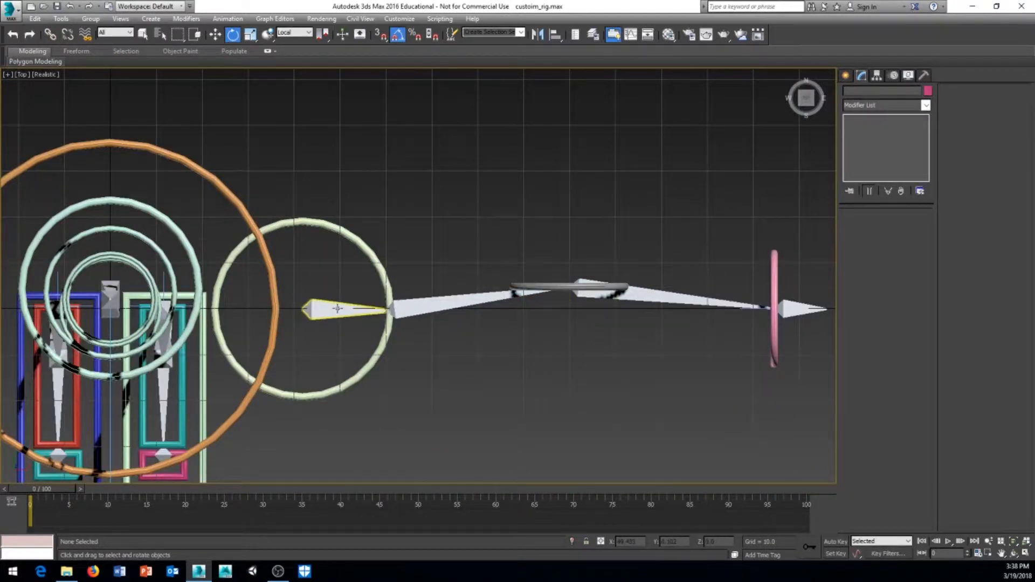
Step: Add a Position Constraint to the left_shoulder bone with left_shoulder_control as its target
right_click(330, 280)
left_click(339, 287)
left_click(335, 305)
middle_click_drag(335, 305, 382, 284)
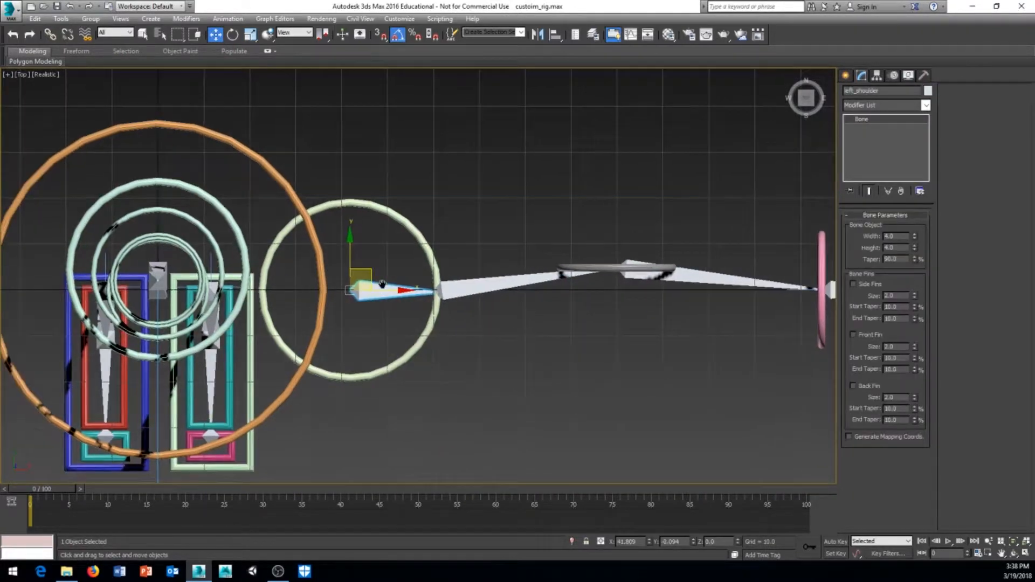
left_click(228, 18)
mouse_move(243, 76)
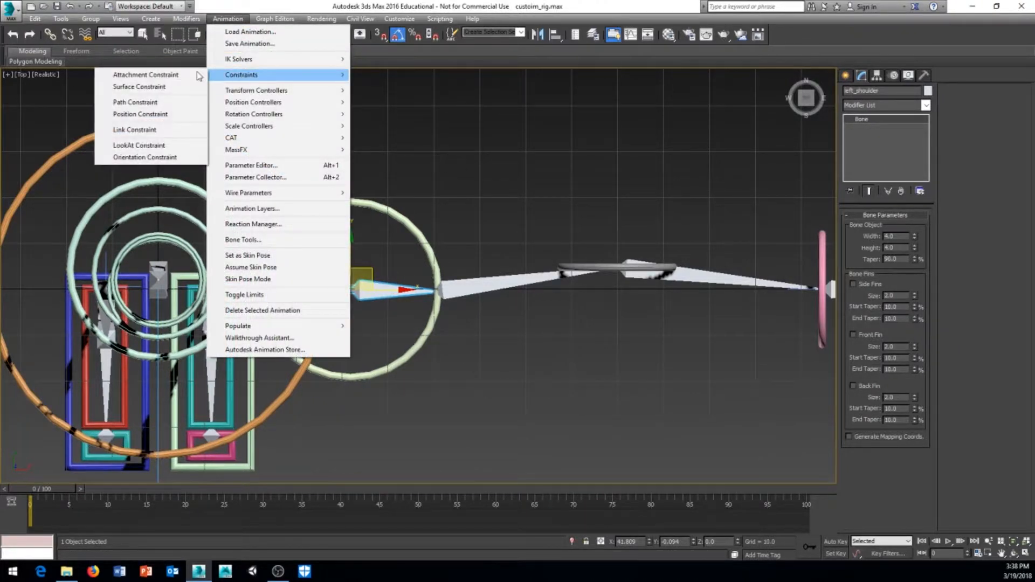
left_click(139, 114)
left_click(401, 221)
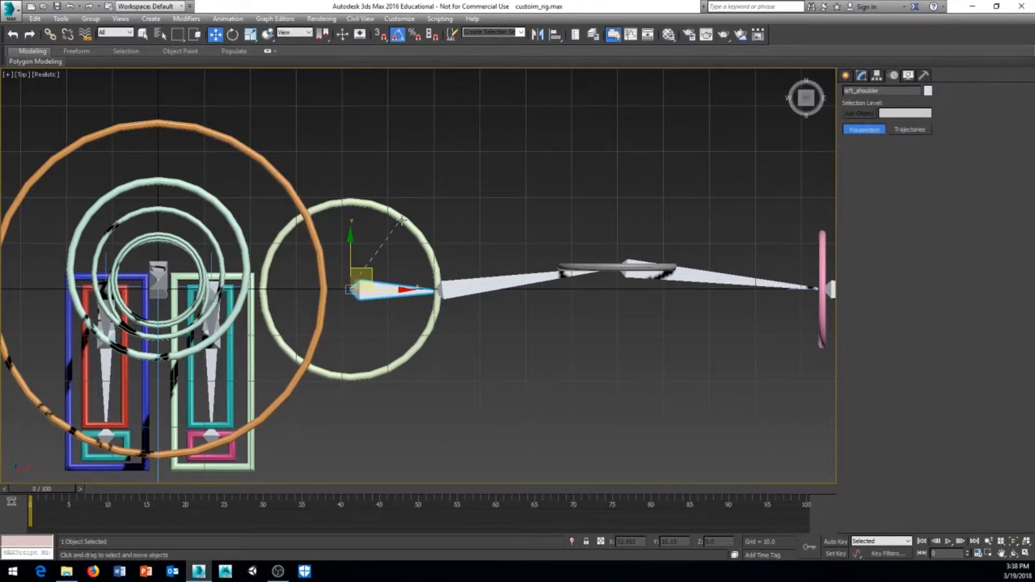
Step: Add an Orientation Constraint from the left_shoulder bone to left_shoulder_control, with Keep Initial Offset enabled
left_click(228, 19)
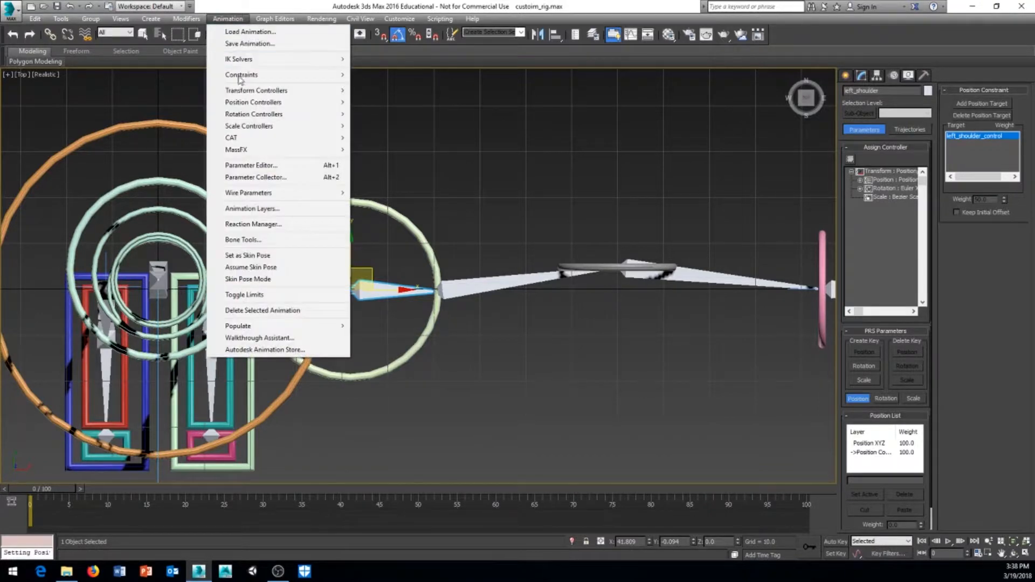
mouse_move(241, 76)
left_click(143, 160)
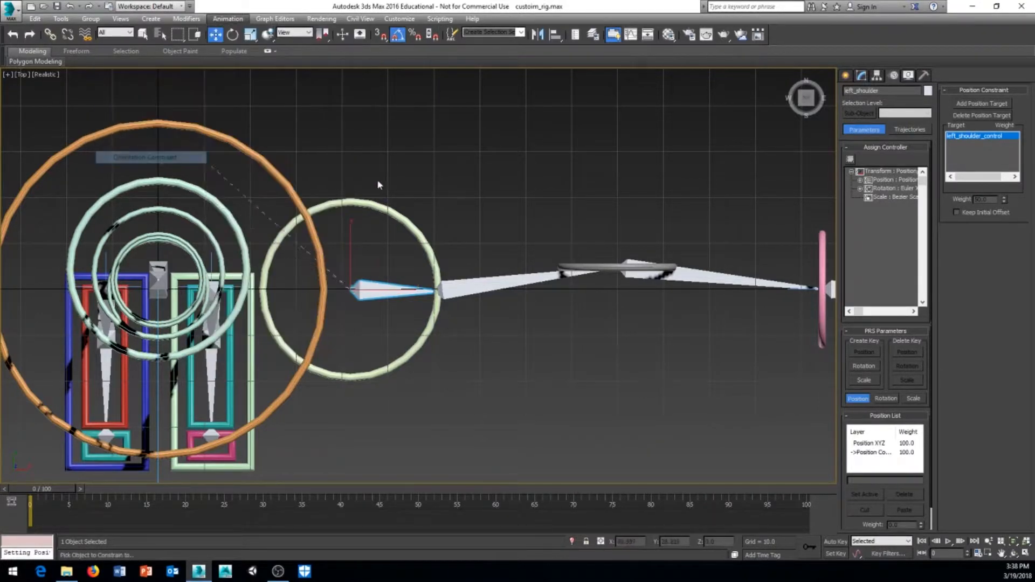
middle_click_drag(435, 173, 404, 111)
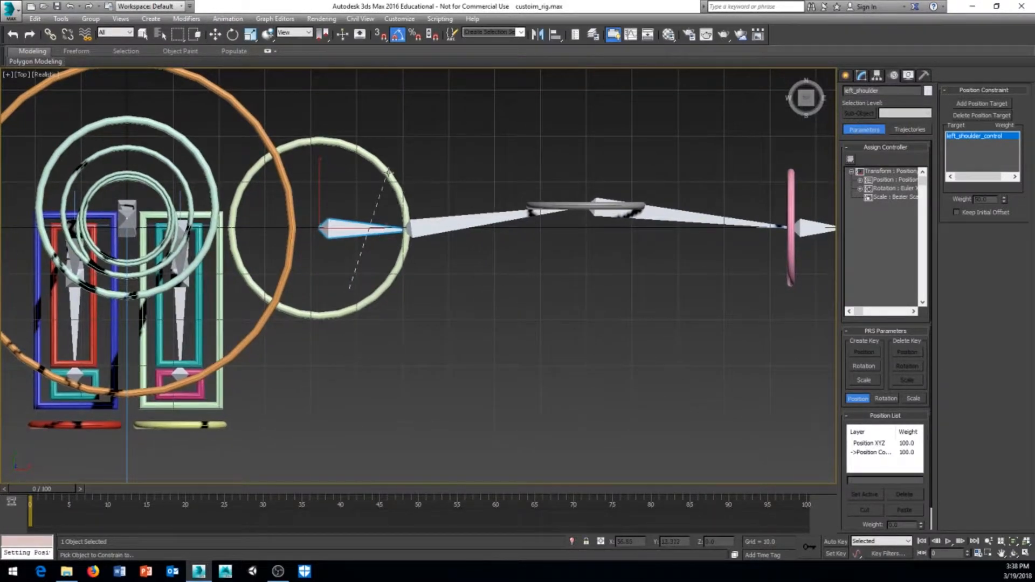
left_click(388, 172)
middle_click_drag(330, 232, 315, 243)
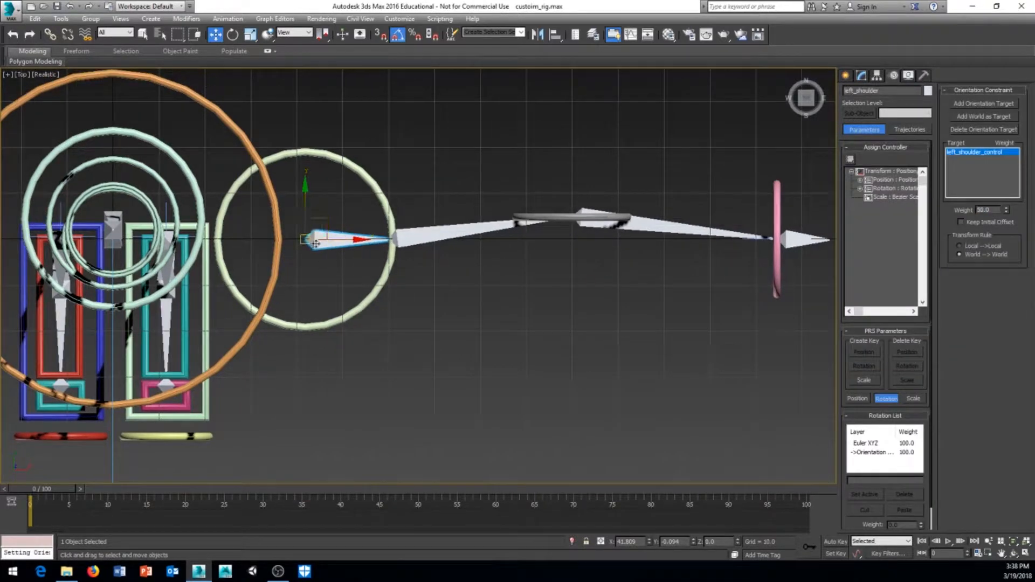
left_click(961, 222)
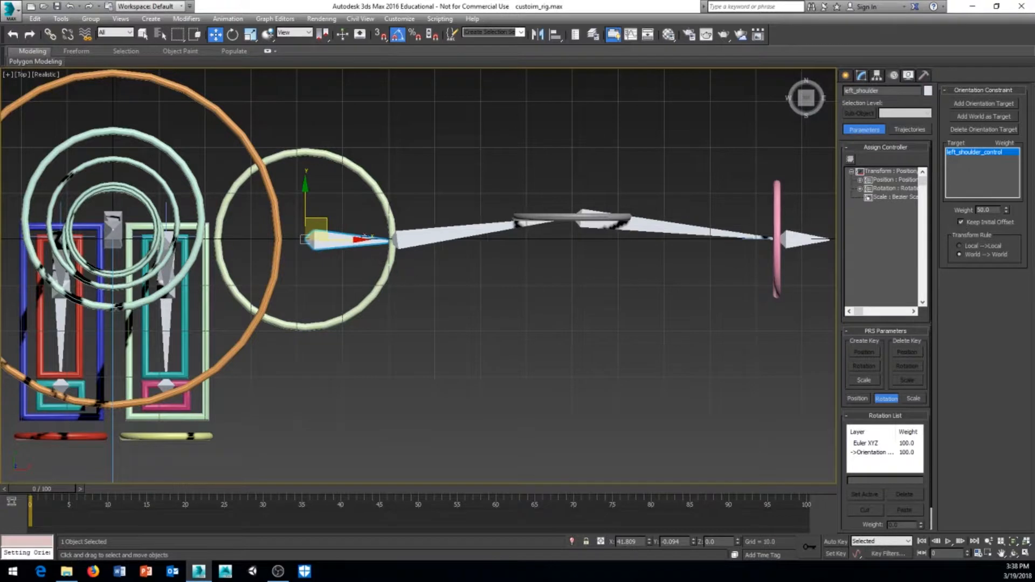
Step: Select the left_arm_IK goal at the wrist joint
middle_click_drag(494, 238, 300, 261)
scroll(299, 261, "up", 2)
middle_click_drag(517, 234, 279, 252)
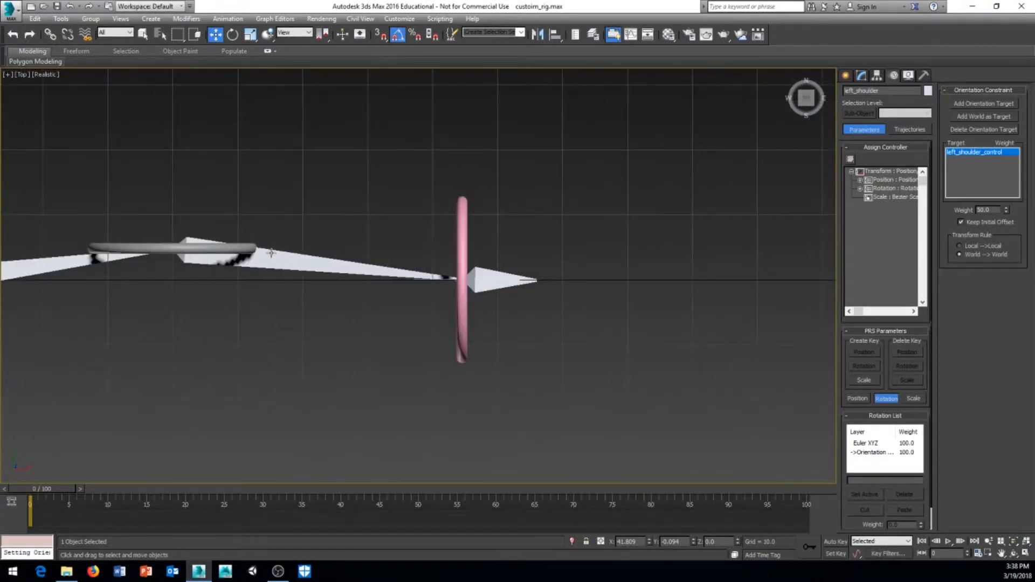
scroll(279, 253, "up", 2)
middle_click_drag(499, 274, 410, 264)
scroll(410, 264, "up", 2)
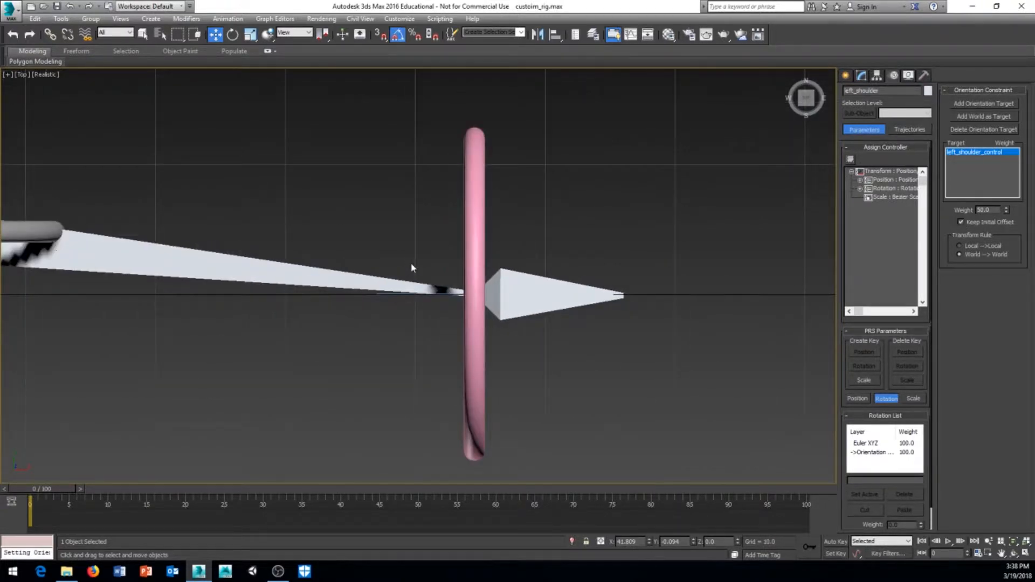
scroll(411, 263, "down", 2)
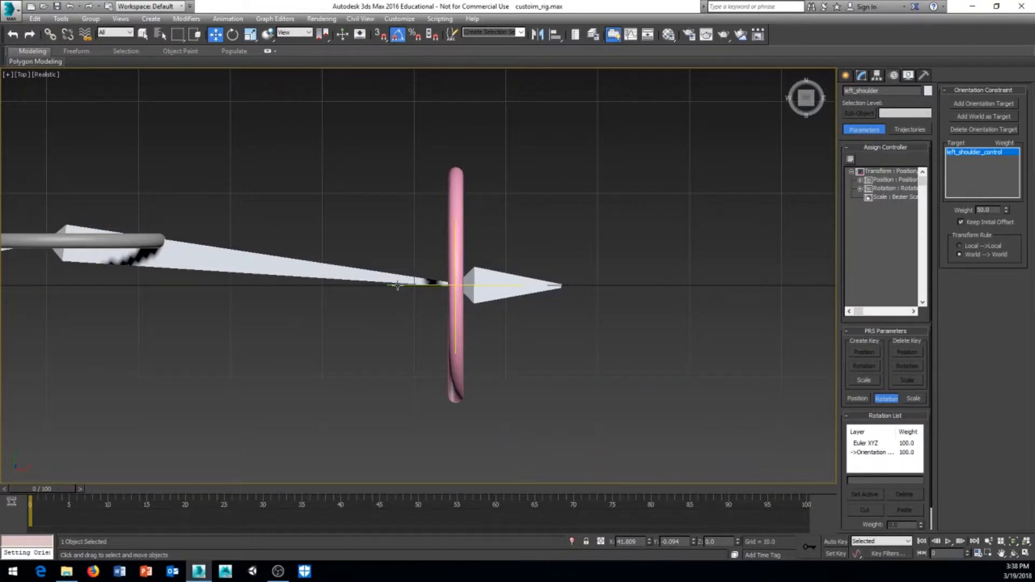
left_click(398, 285)
Step: Examine the selected left_arm_IK goal at the wrist in the Perspective view and its place in the Scene Explorer
middle_click_drag(407, 308, 414, 256)
key("p")
scroll(375, 268, "down", 5)
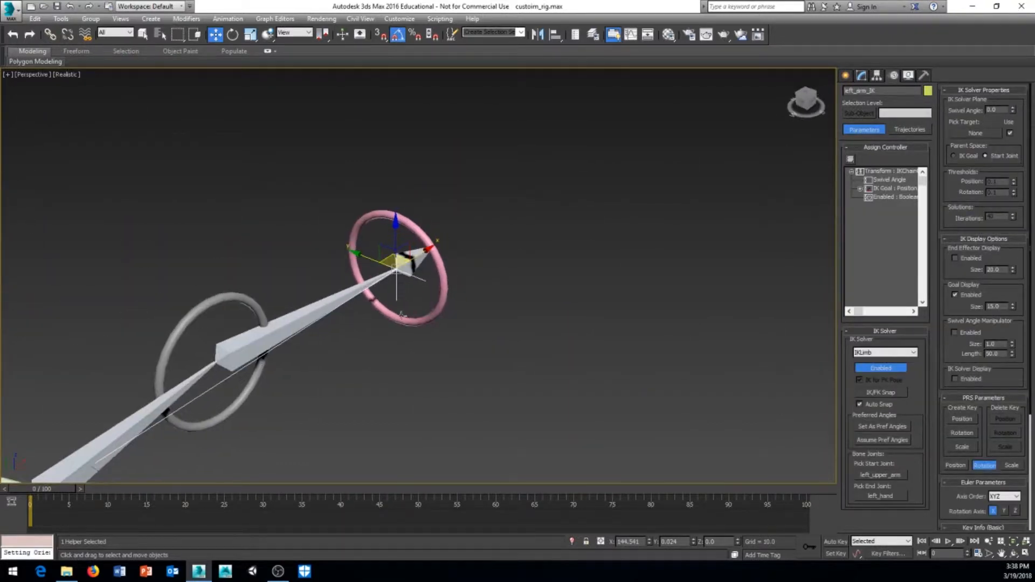
scroll(406, 303, "up", 4)
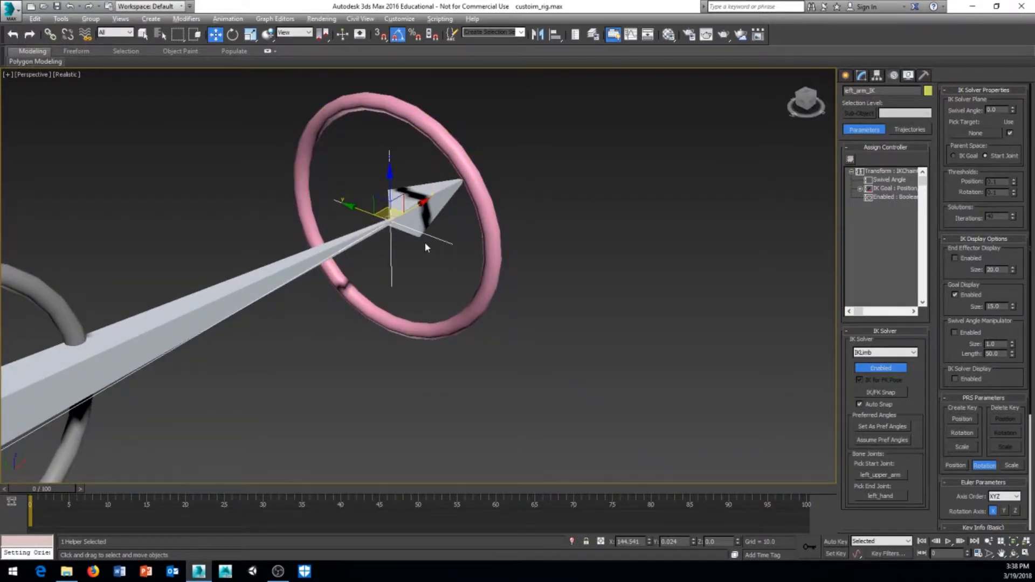
middle_click_drag(426, 248, 433, 256, "alt")
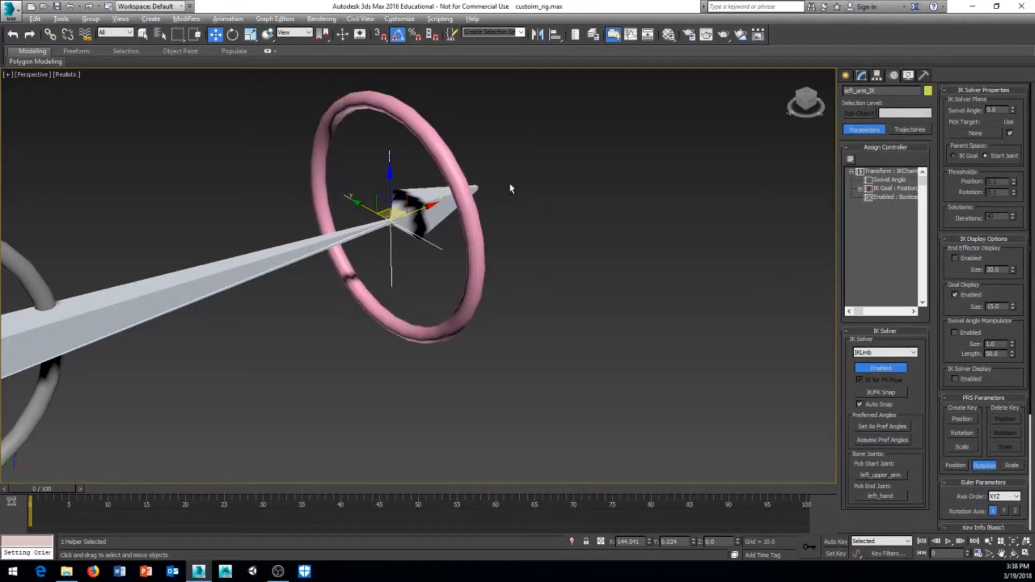
scroll(511, 188, "down", 3)
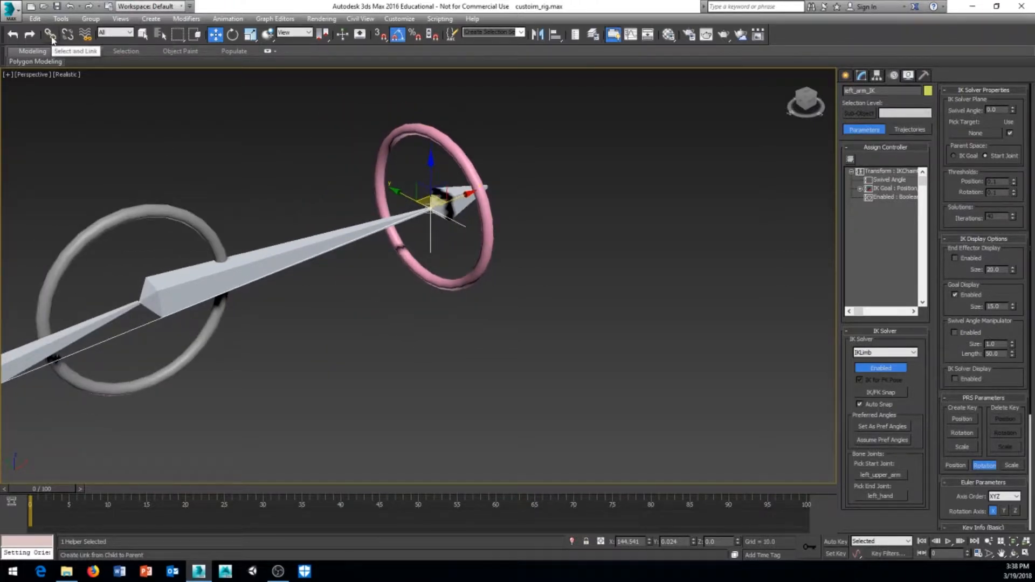
left_click(575, 35)
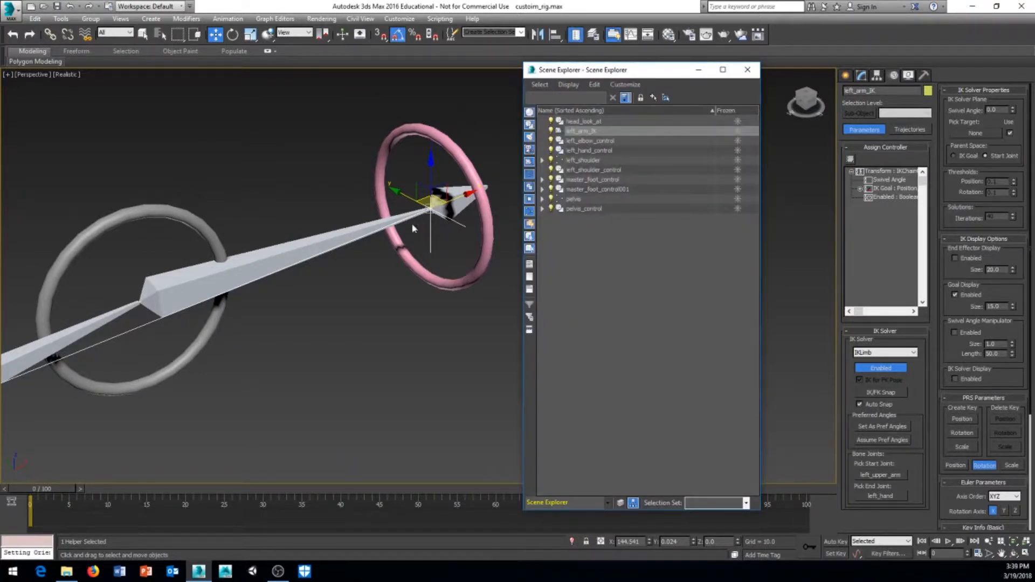
mouse_move(434, 242)
left_mouse_down()
mouse_move(449, 244)
mouse_move(420, 252)
mouse_move(431, 243)
left_mouse_up()
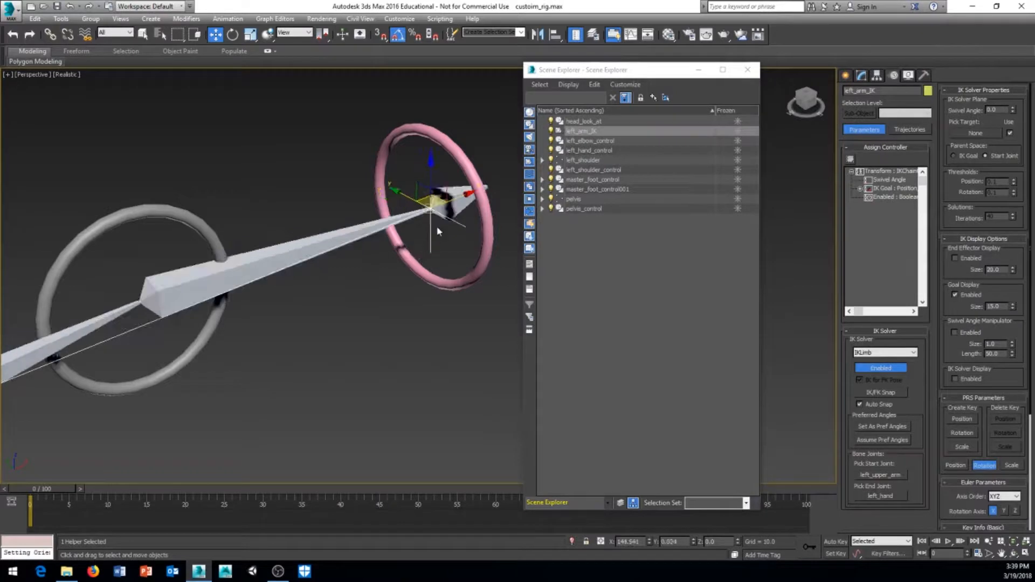
Step: Parent left_arm_IK under left_hand_control in the Scene Explorer hierarchy
left_click(588, 132)
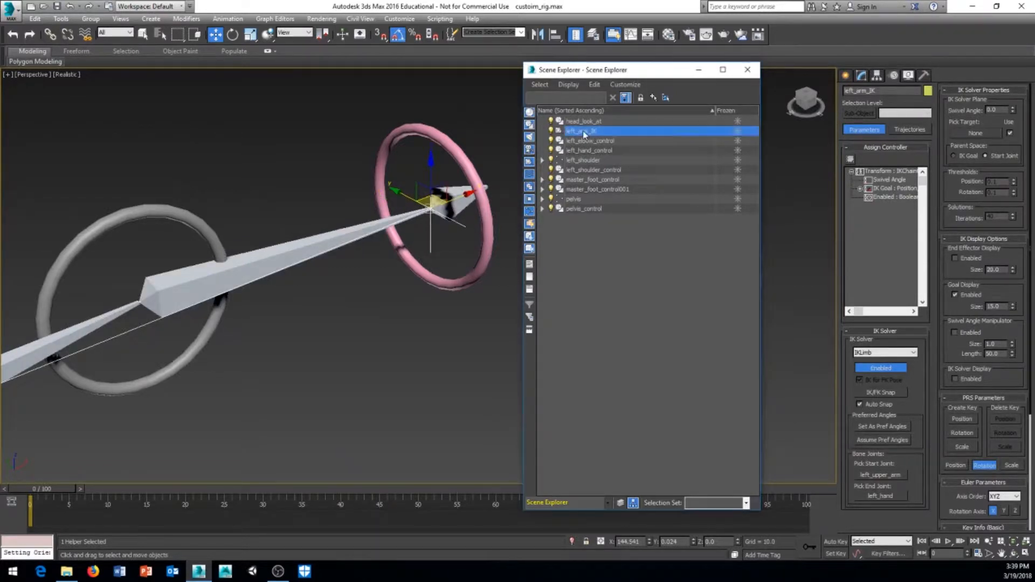
left_click_drag(587, 152, 587, 152)
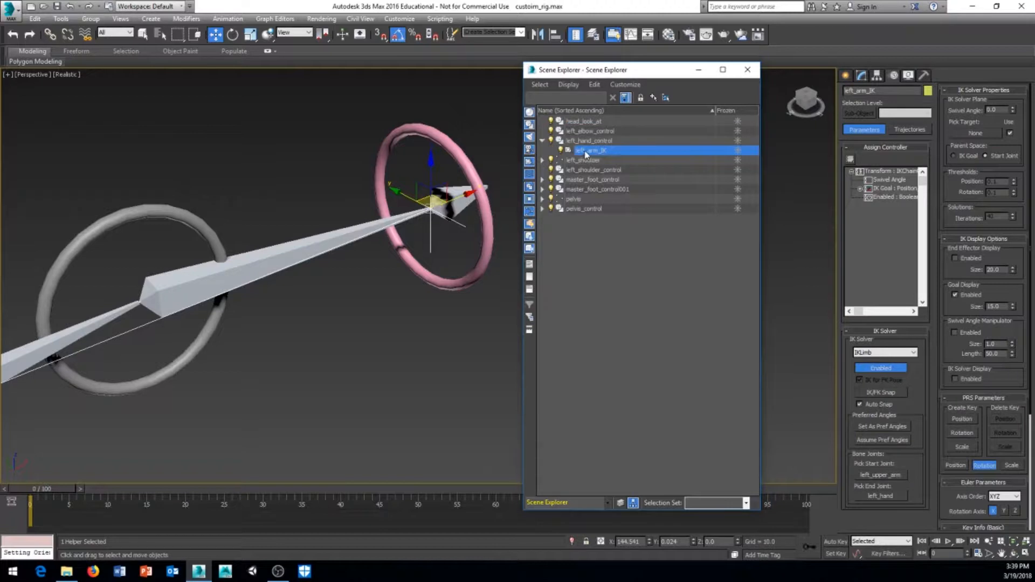
Step: Try moving left_hand_control in the XZ plane to test the arm's IK, and undo the move
left_click(481, 219)
scroll(463, 208, "down", 3)
middle_click_drag(446, 287, 446, 225, "alt")
mouse_move(446, 225)
left_mouse_down()
mouse_move(407, 227)
mouse_move(458, 222)
mouse_move(427, 226)
left_mouse_up()
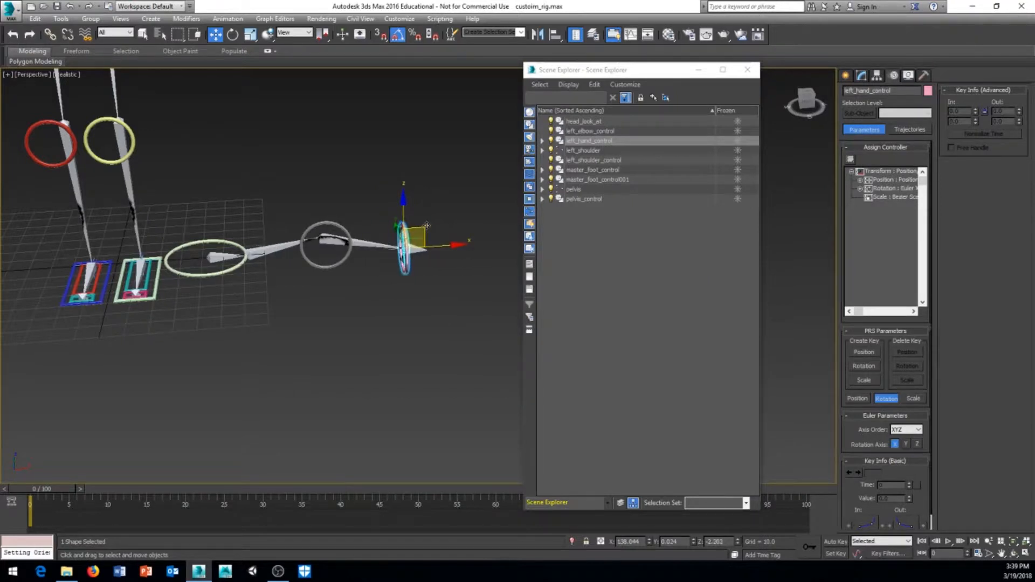
key("ctrl+z")
Step: Try rotating left_hand_control to check how the hand bone responds, and cancel the rotation
middle_click_drag(439, 319, 393, 334)
scroll(397, 289, "up", 4)
middle_click_drag(396, 289, 360, 278, "alt")
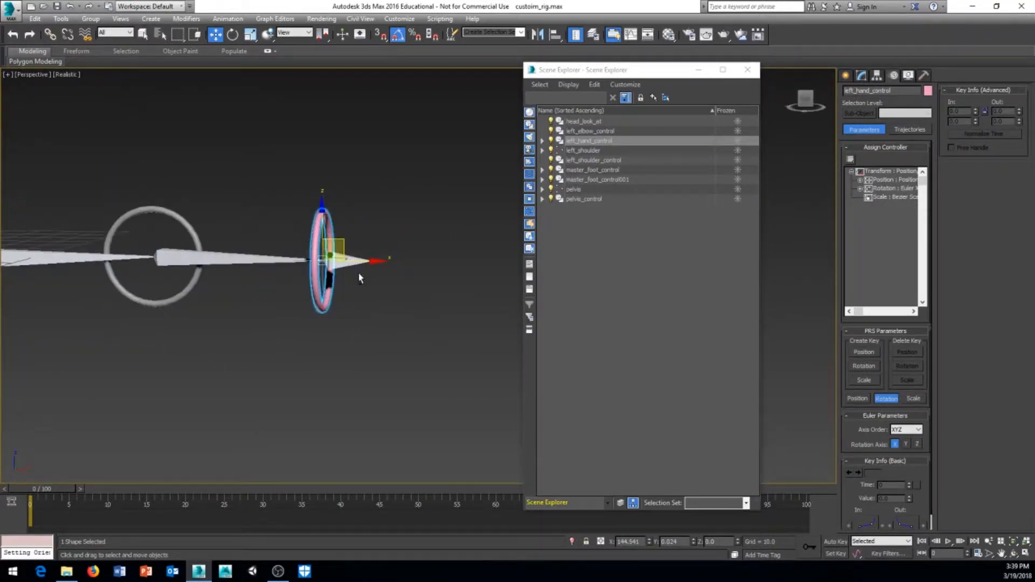
right_click(388, 200)
left_click(413, 222)
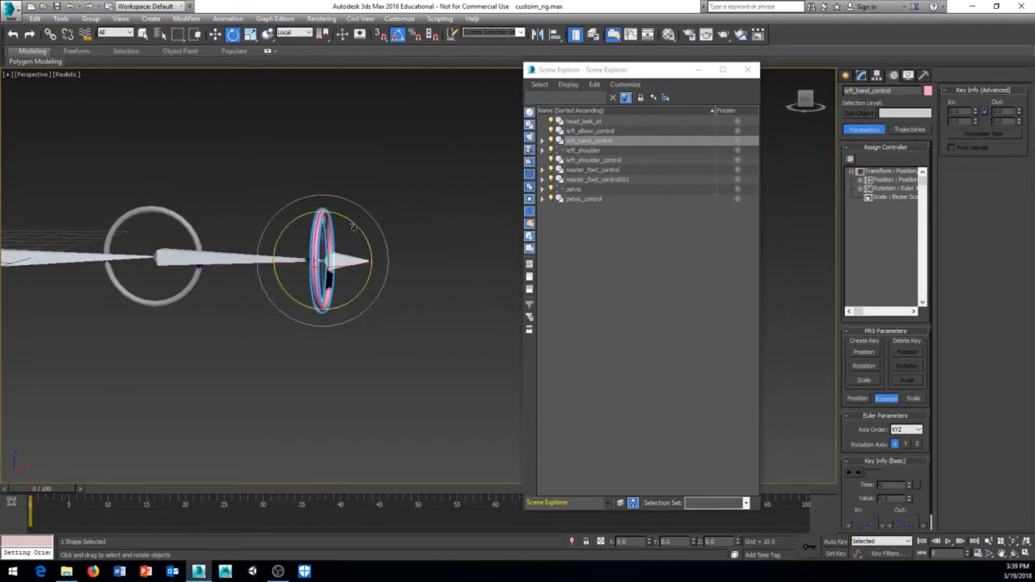
left_click_drag(354, 226, 406, 266)
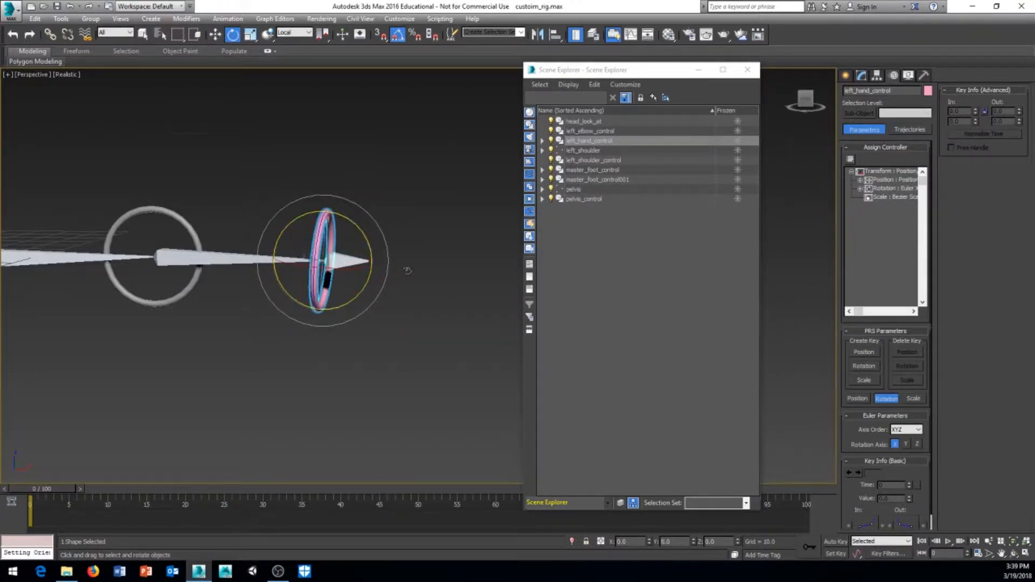
left_click(445, 329)
Step: Add an Orientation Constraint from the left_hand bone to left_hand_control, with Keep Initial Offset enabled
left_click(347, 256)
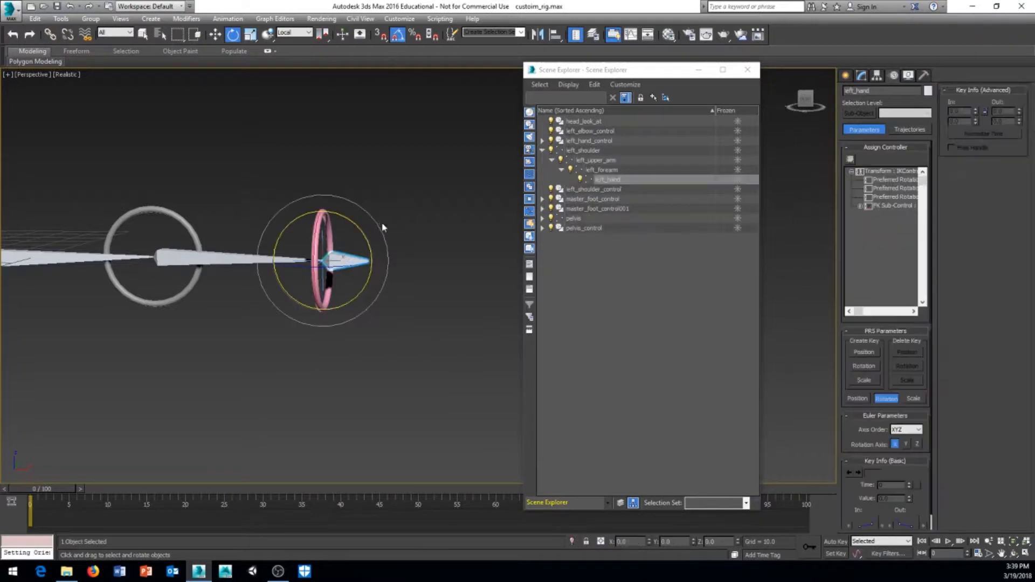
left_click(227, 18)
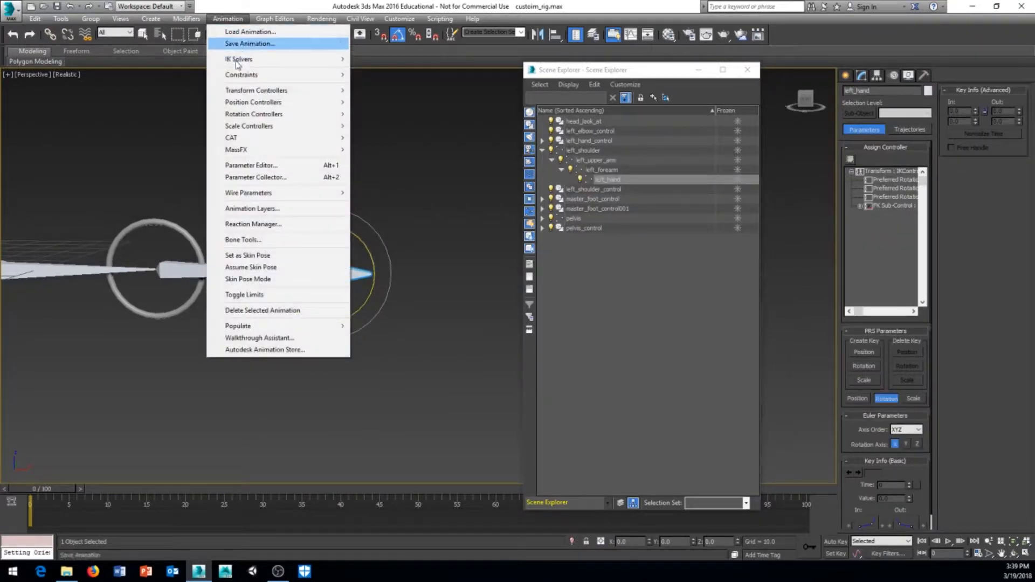
mouse_move(239, 76)
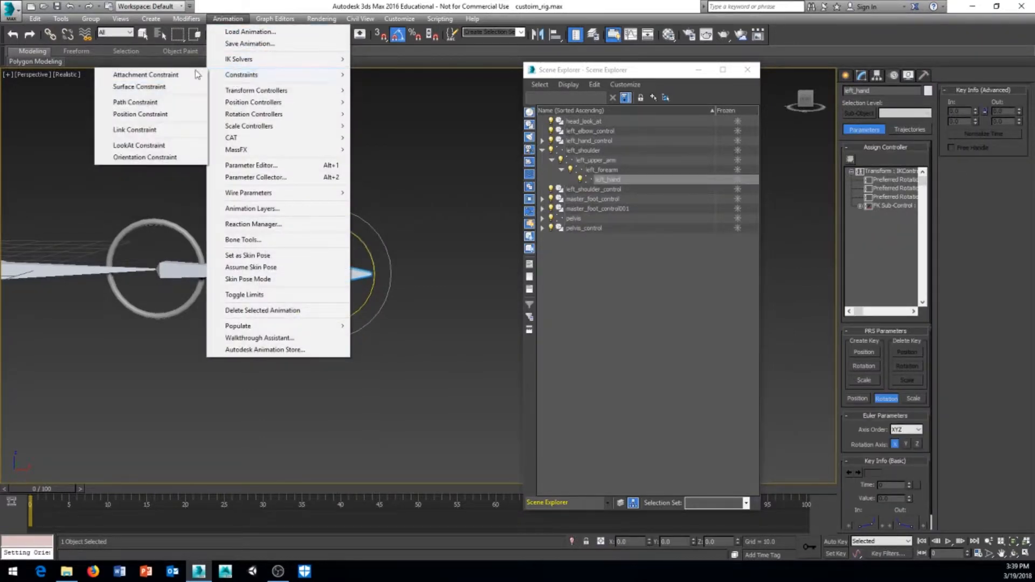
left_click(142, 158)
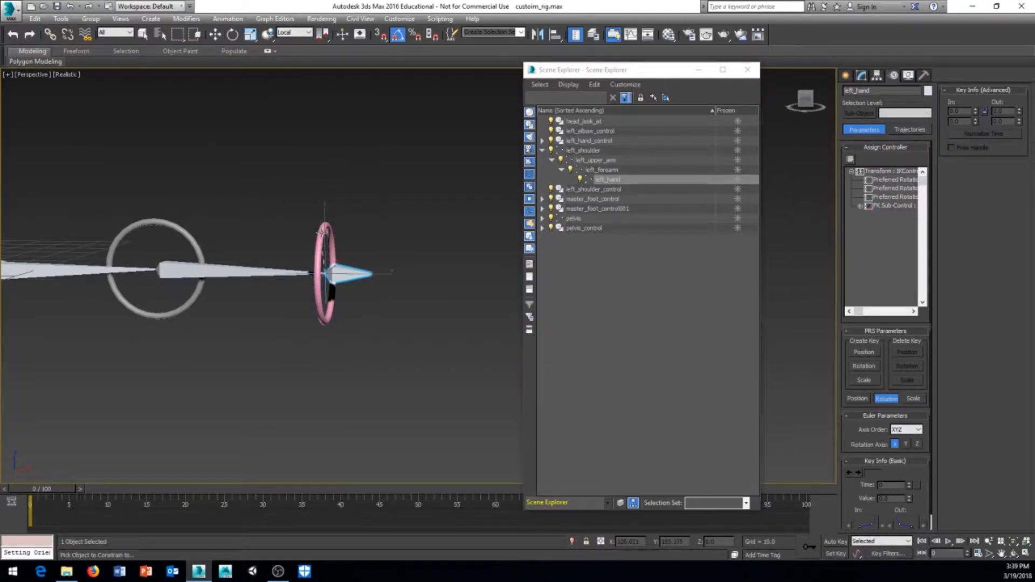
left_click(323, 231)
middle_click_drag(362, 277, 329, 272, "alt")
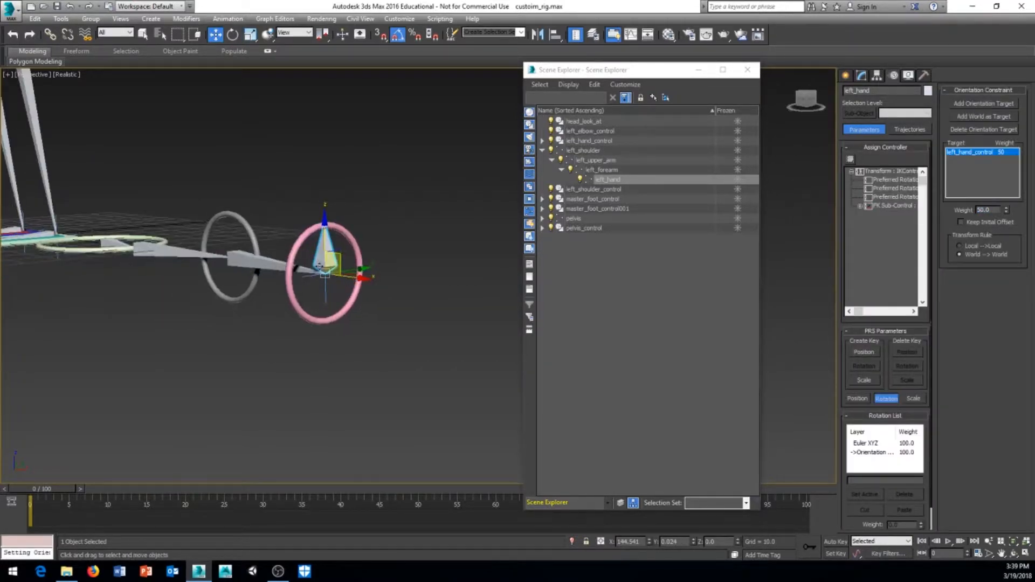
left_click(961, 222)
Step: Test-rotate left_hand_control to check the hand bone's orientation constraint, without keeping the rotation
mouse_move(307, 102)
middle_mouse_down("alt")
mouse_move(322, 124)
mouse_move(308, 118)
middle_mouse_up("alt")
left_click(337, 237)
middle_click_drag(365, 195, 366, 183, "alt")
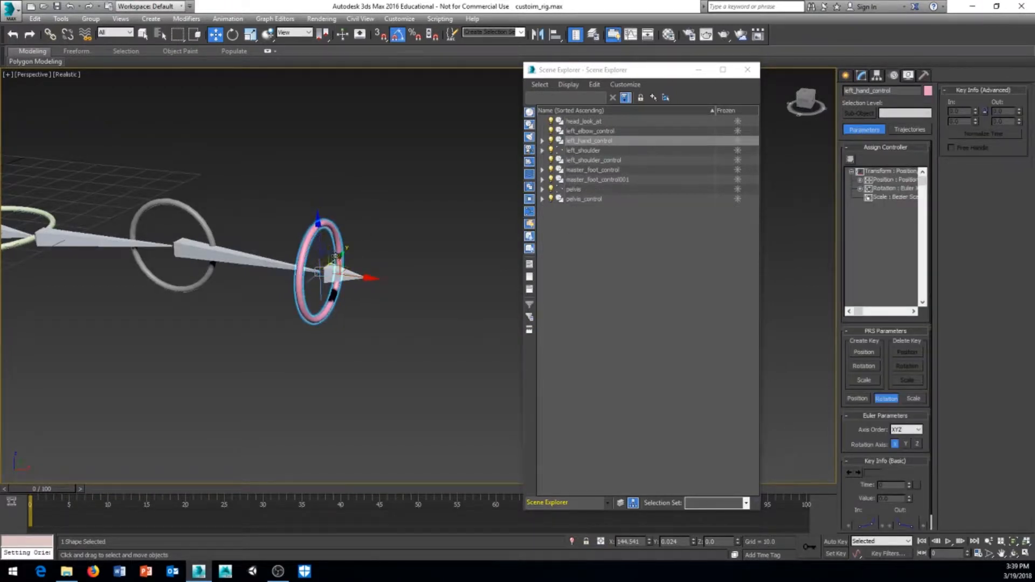
middle_click_drag(339, 253, 385, 249, "alt")
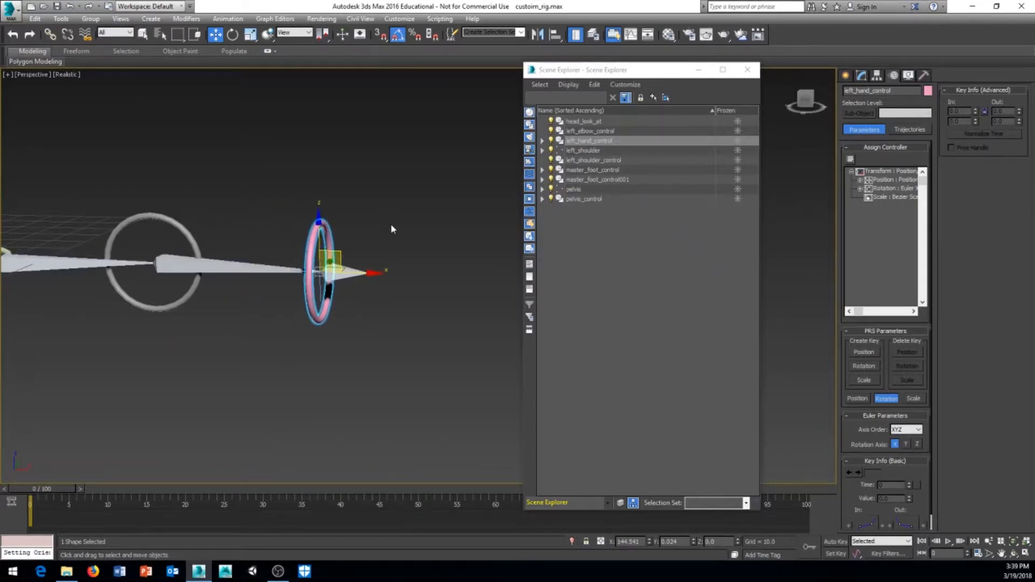
right_click(392, 229)
left_click(412, 238)
mouse_move(350, 236)
left_mouse_down()
mouse_move(326, 217)
mouse_move(373, 254)
mouse_move(354, 230)
left_mouse_up()
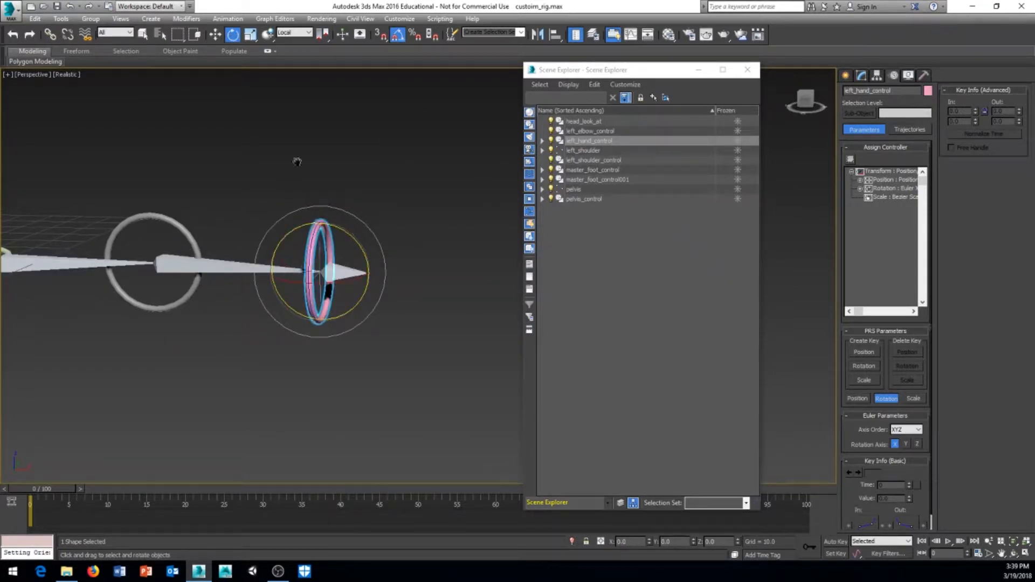
Step: Move left_elbow_control straight back from the elbow joint in the Top view, to a Y position of about 25.9
middle_click_drag(296, 162, 345, 151)
middle_click_drag(248, 135, 319, 131, "alt")
left_click_drag(277, 170, 245, 224)
middle_click_drag(298, 165, 301, 159)
key("t")
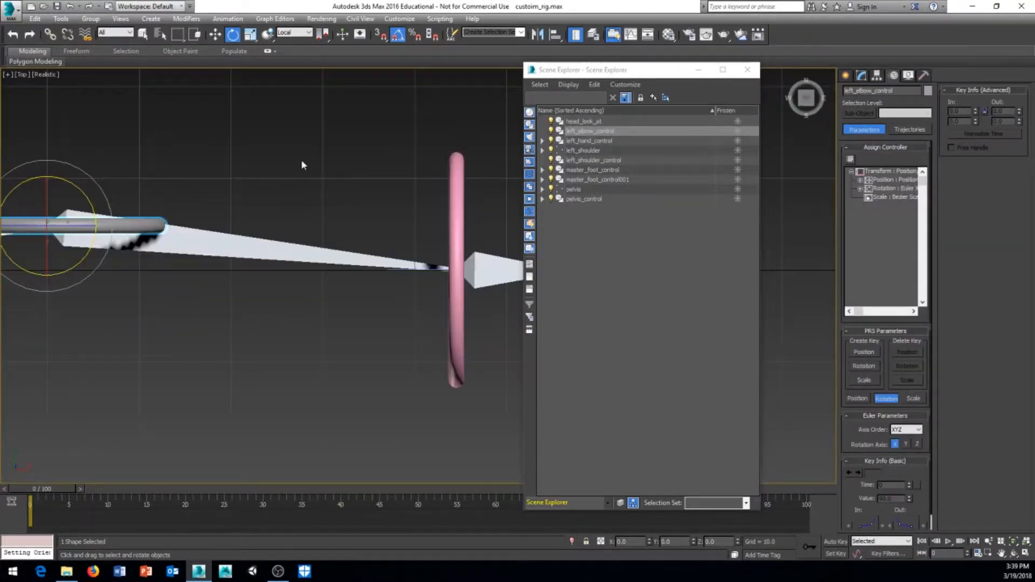
key("z")
scroll(216, 178, "down", 2)
scroll(214, 181, "down", 4)
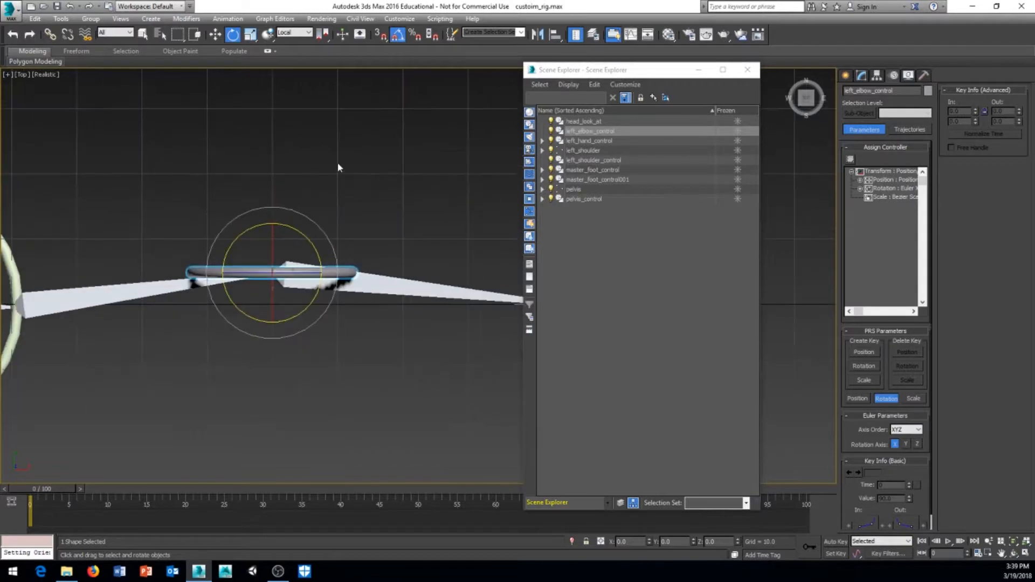
right_click(348, 164)
left_click(378, 177)
middle_click_drag(362, 188, 360, 197)
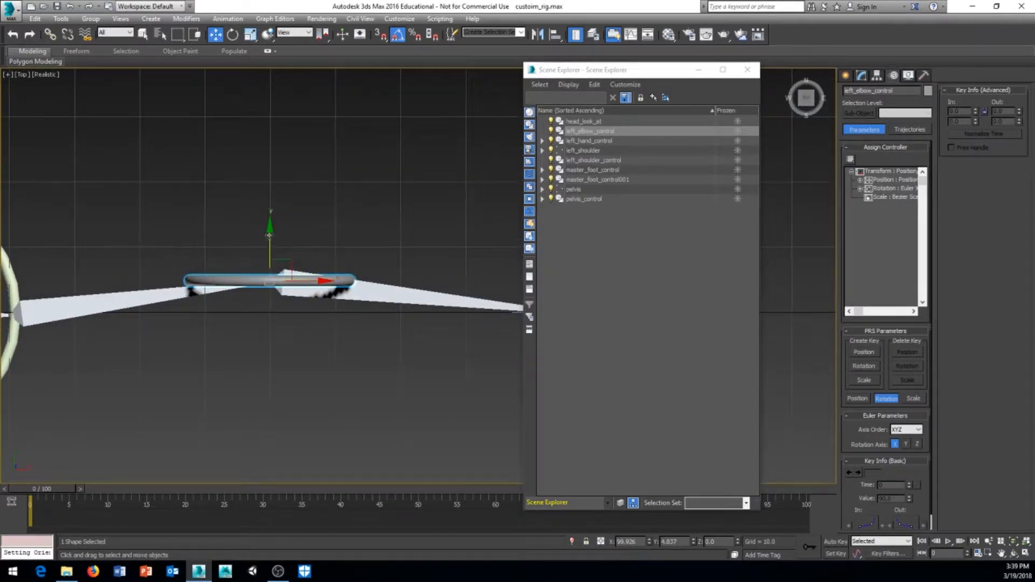
left_click_drag(269, 235, 272, 97)
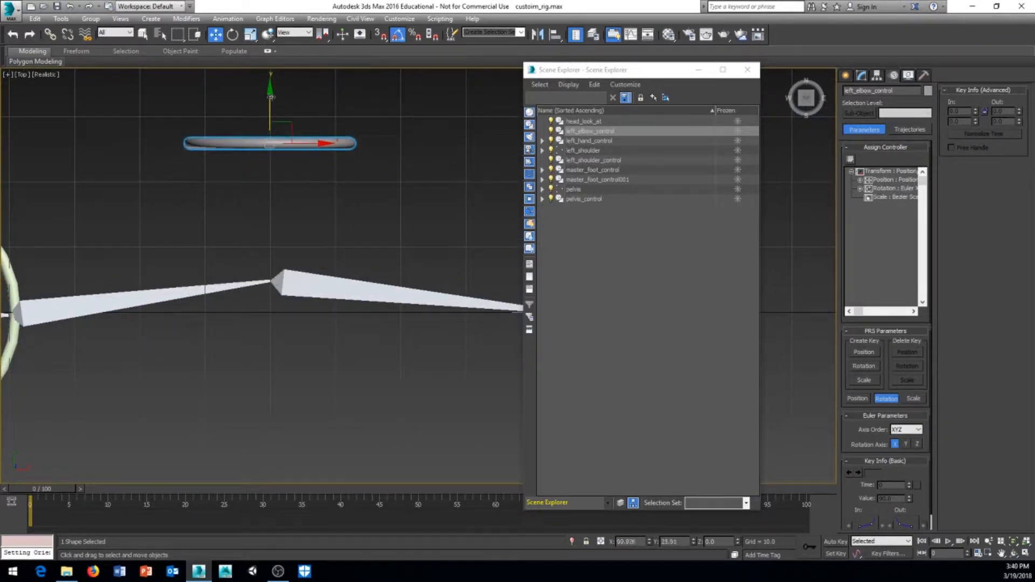
Step: Assign left_elbow_control as the IK Solver Plane target of left_arm_IK
middle_click_drag(390, 198, 343, 223)
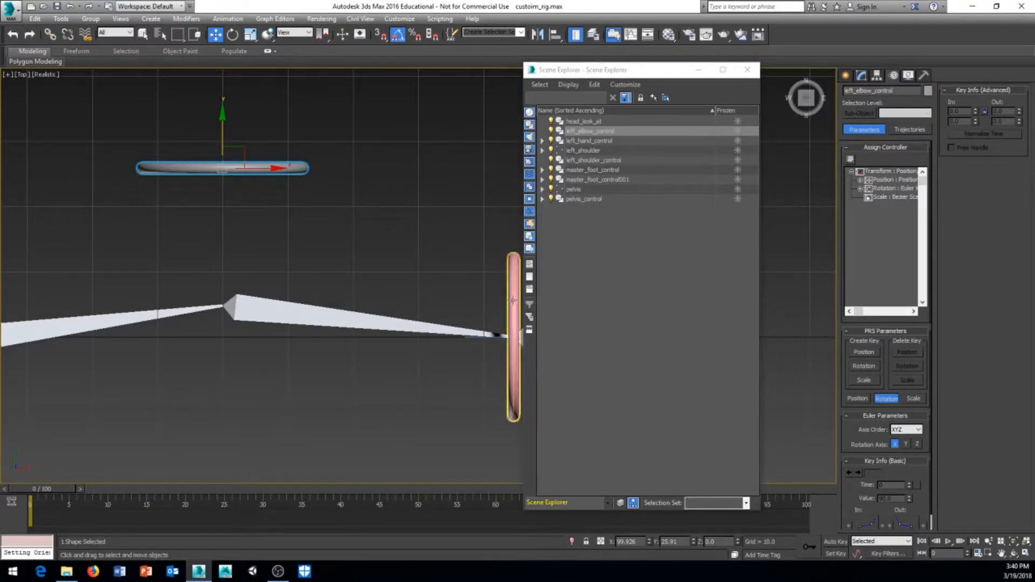
middle_click_drag(461, 347, 374, 342)
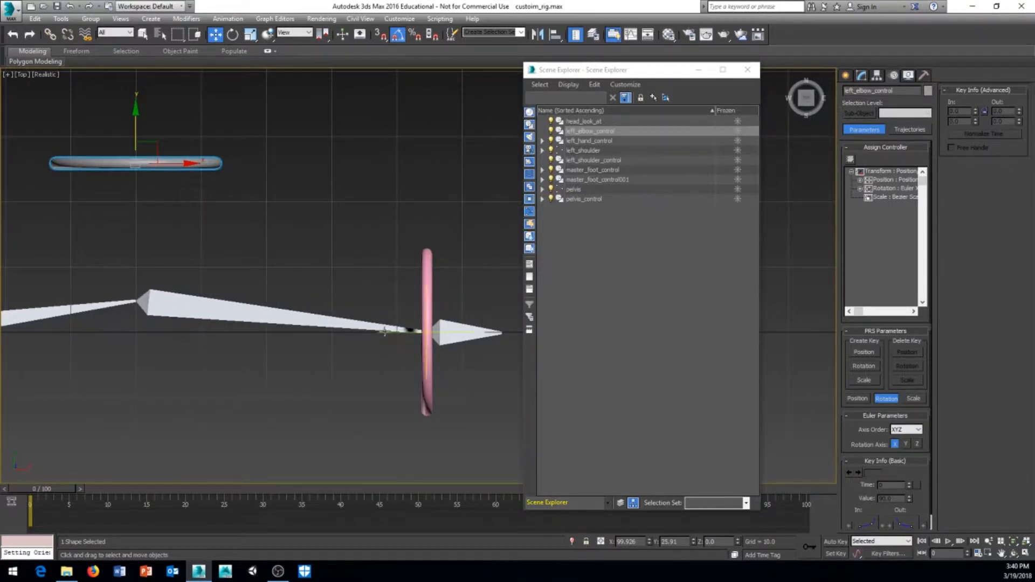
left_click(419, 328)
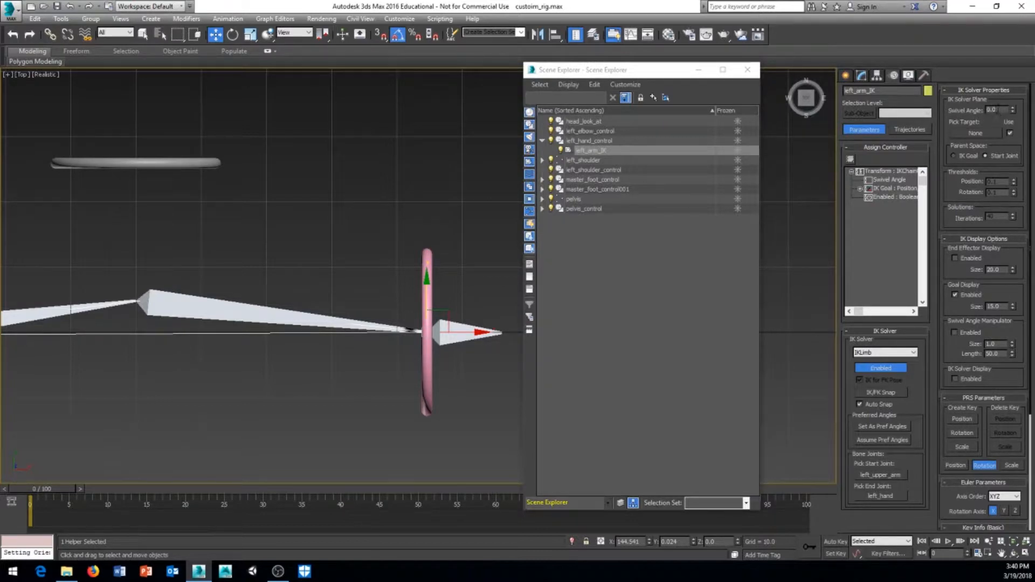
left_click(976, 134)
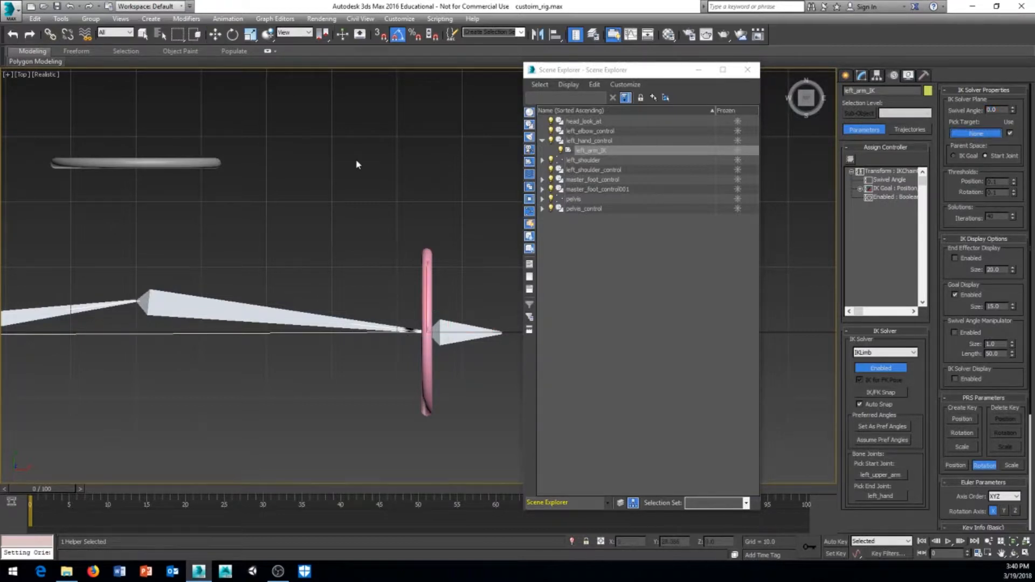
middle_click_drag(204, 293, 296, 286)
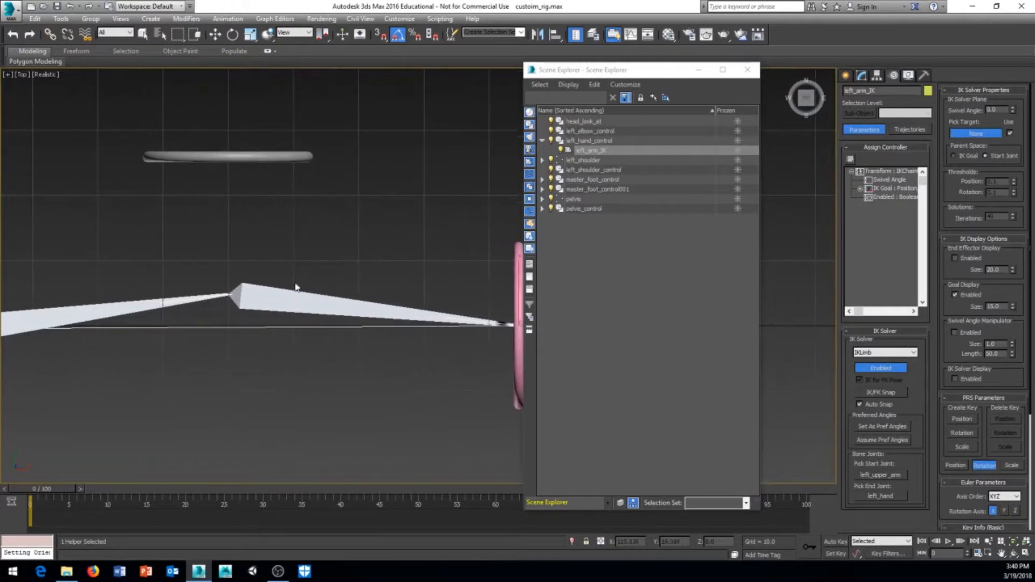
left_click(276, 157)
Step: Select left_elbow_control in the Perspective view and test how moving it swivels the elbow, without keeping the move
middle_click_drag(289, 244, 344, 198)
scroll(282, 244, "down", 2)
key("p")
left_click_drag(333, 196, 279, 229)
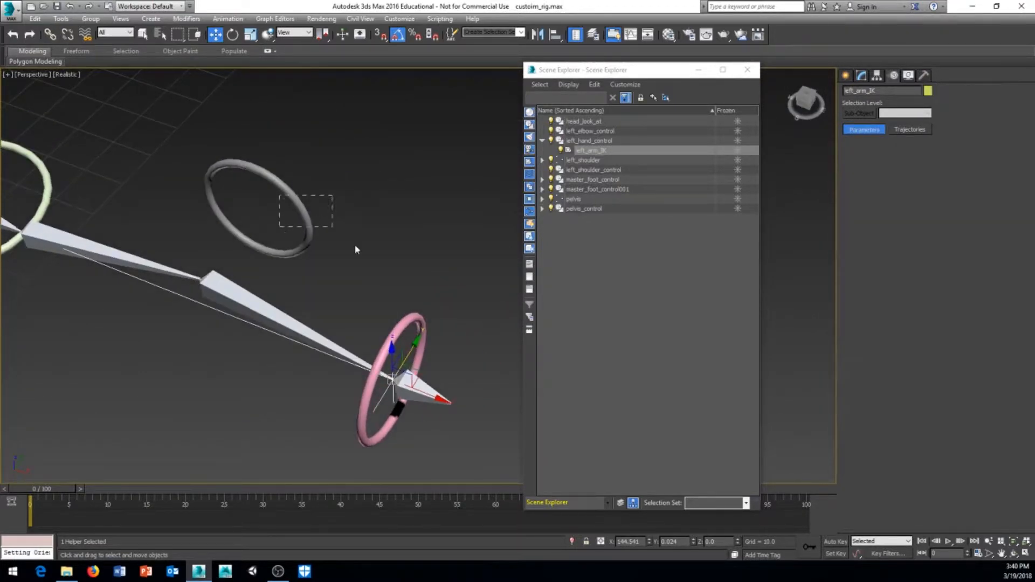
middle_click_drag(358, 245, 330, 256, "alt")
mouse_move(322, 208)
left_mouse_down()
mouse_move(325, 107)
mouse_move(327, 271)
mouse_move(323, 150)
mouse_move(309, 256)
mouse_move(310, 182)
mouse_move(316, 220)
left_mouse_up()
scroll(370, 279, "down", 2)
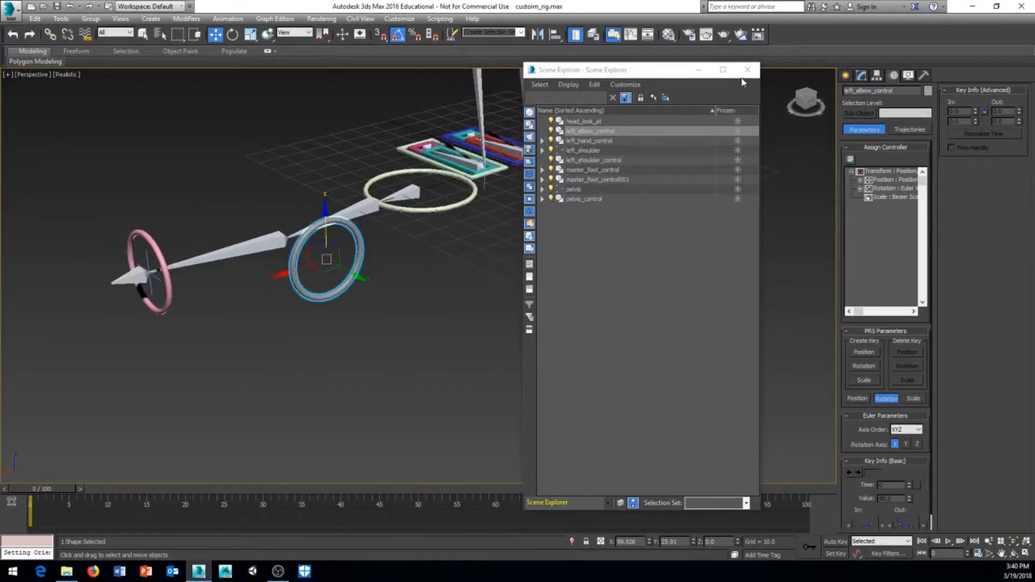
Step: Close the Scene Explorer
left_click(747, 70)
middle_click_drag(352, 290, 453, 324)
middle_click_drag(309, 345, 485, 286)
middle_click_drag(258, 331, 226, 329, "alt")
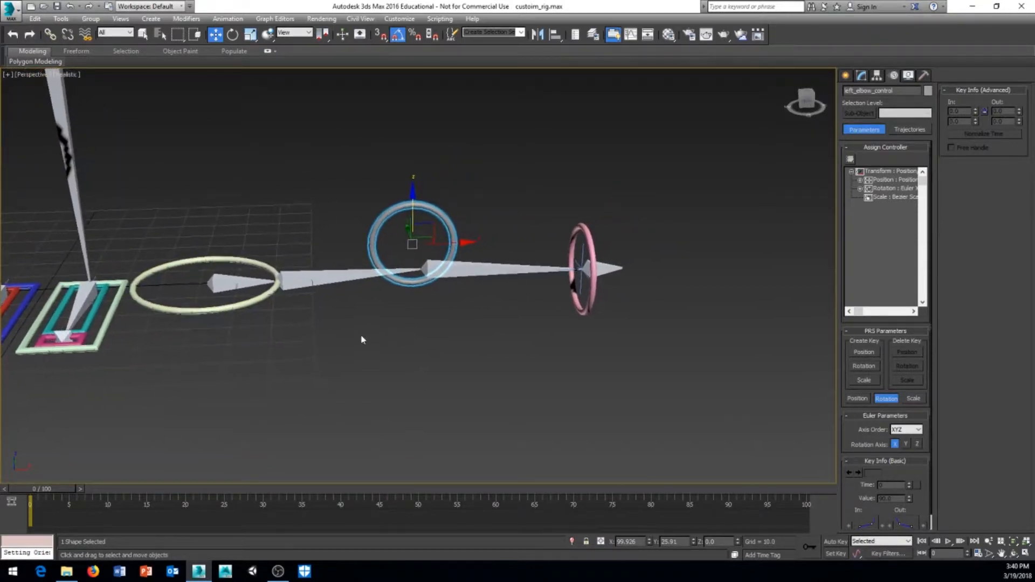
middle_click_drag(455, 335, 406, 351)
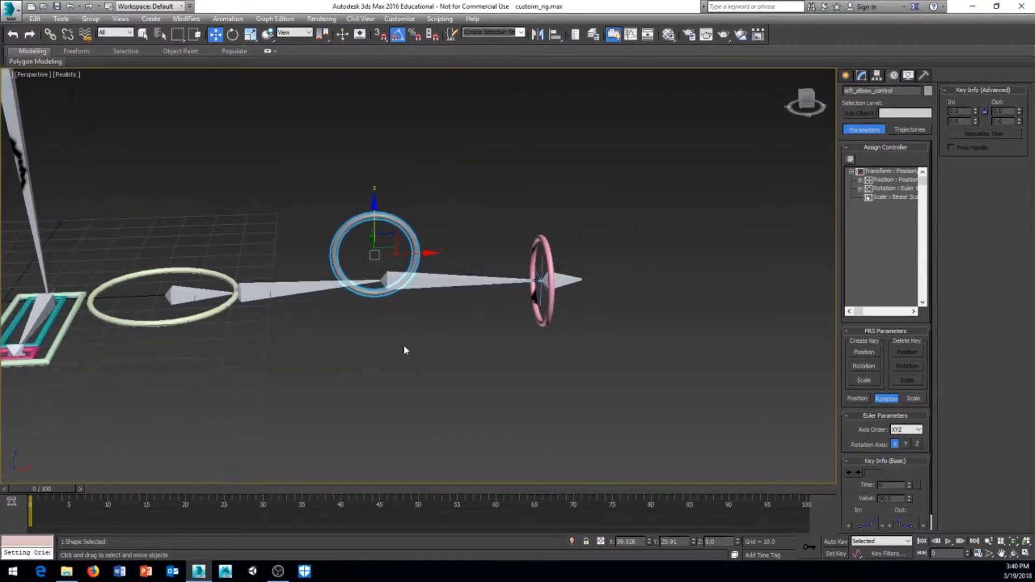
Step: Try moving left_shoulder_control in the Top view to test the shoulder, and undo the move
key("t")
middle_click_drag(520, 314, 506, 322)
scroll(507, 321, "down", 3)
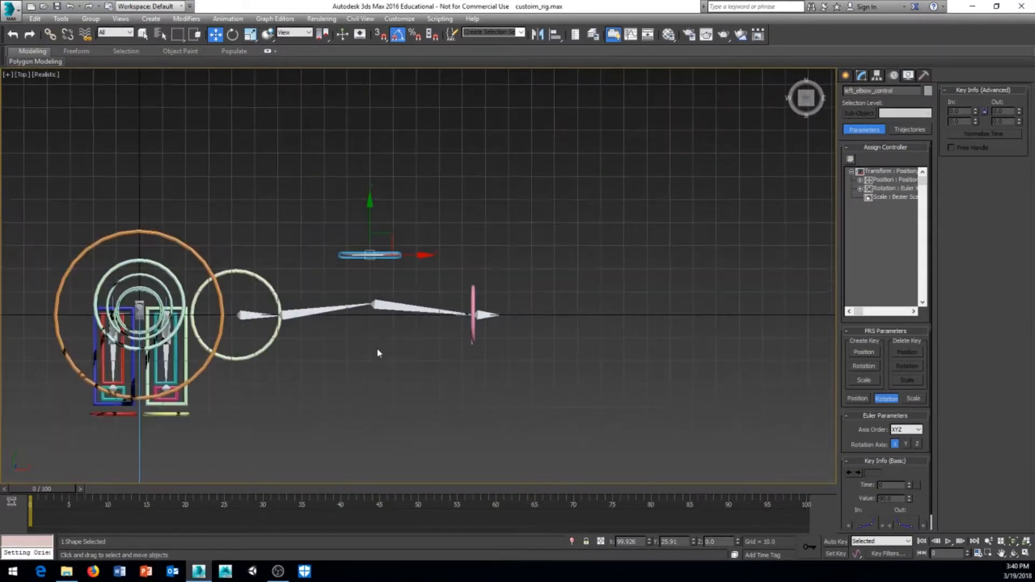
middle_click_drag(378, 350, 365, 342)
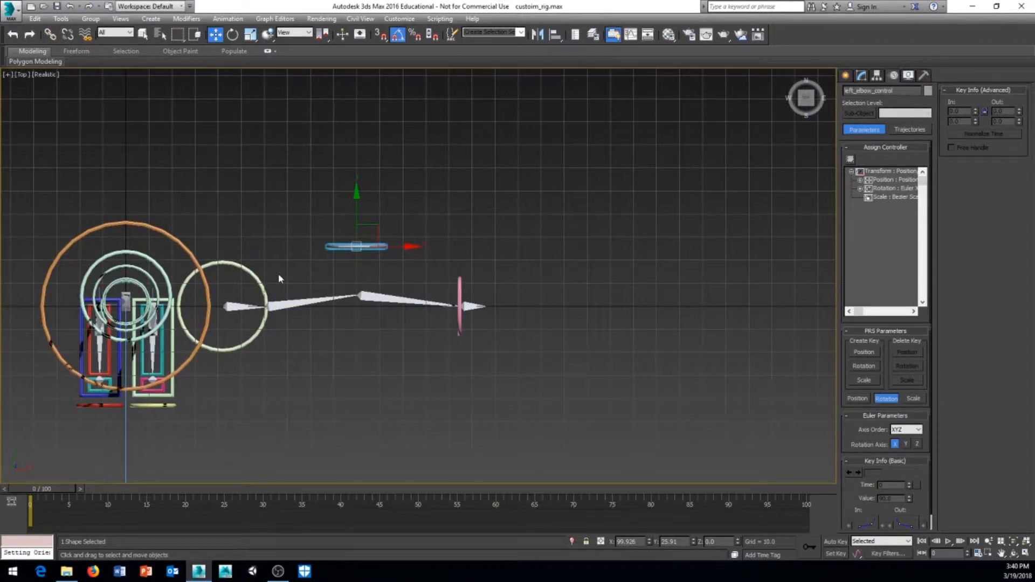
left_click(257, 278)
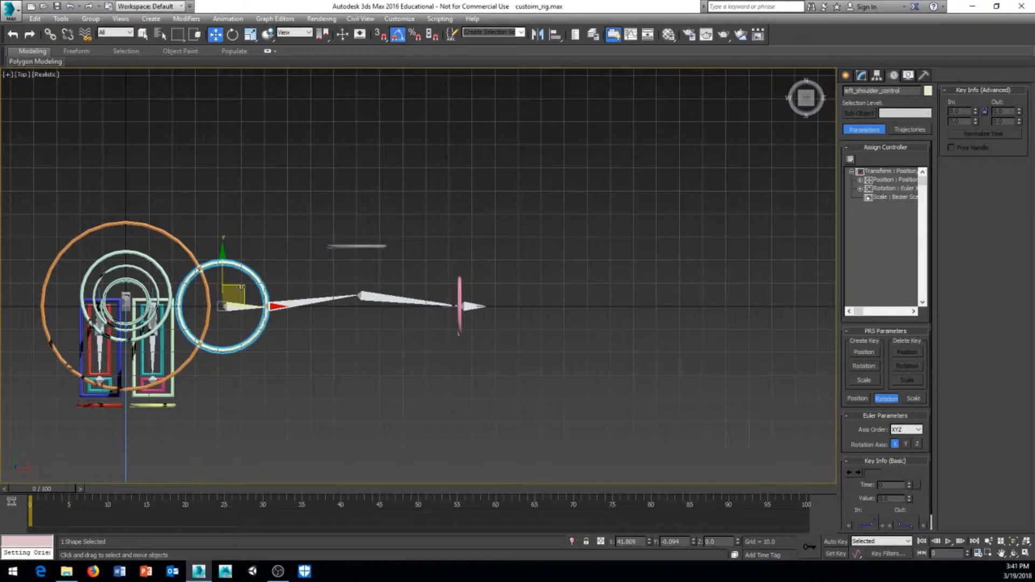
left_click_drag(240, 294, 261, 279)
key("ctrl+z")
Step: Draw a first finger as a chain of two bones plus an end bone, rearmost beyond the hand bone in the Top view
scroll(494, 318, "up", 8)
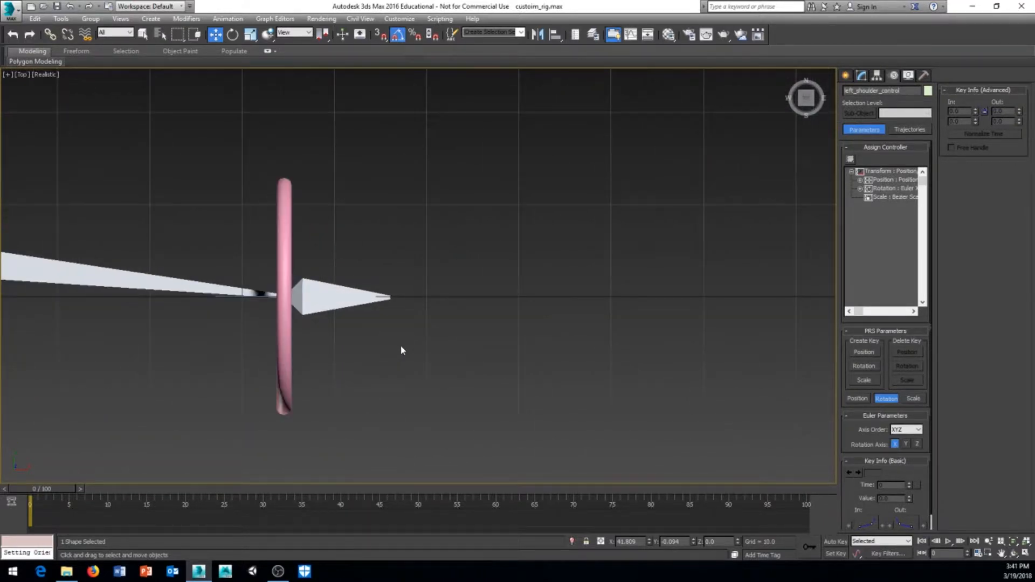
left_click(847, 75)
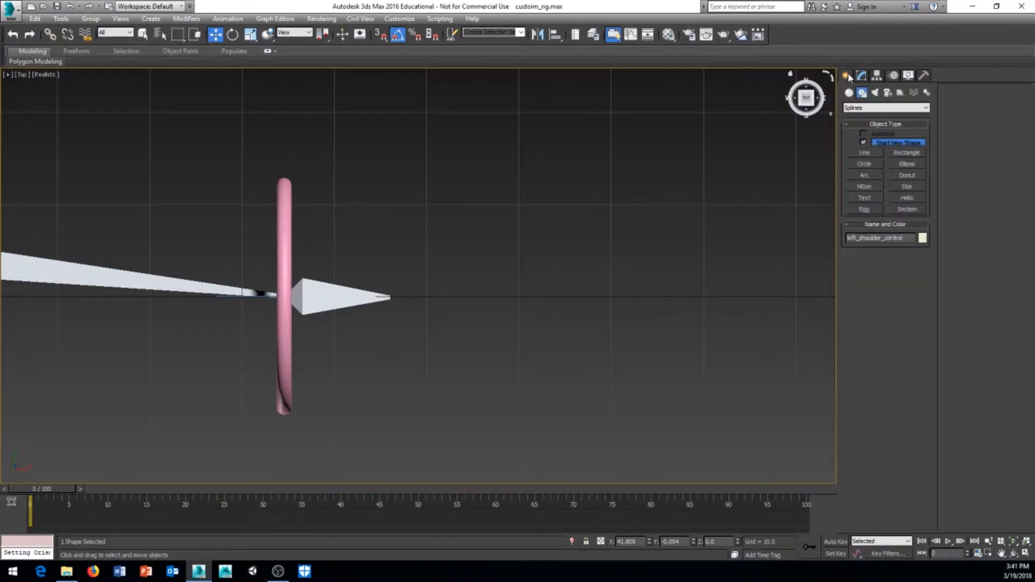
left_click(927, 92)
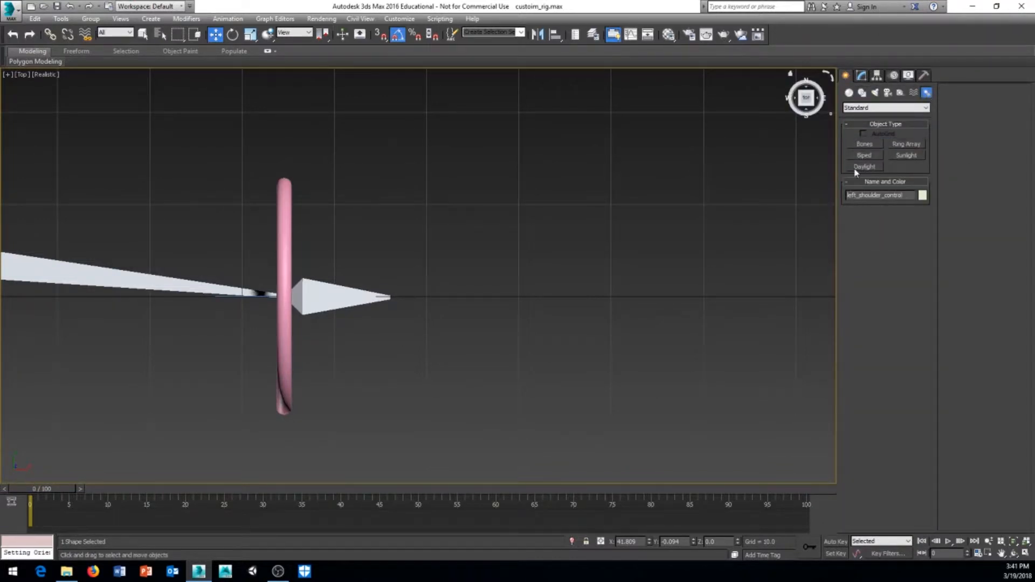
left_click(864, 144)
scroll(354, 245, "down", 4)
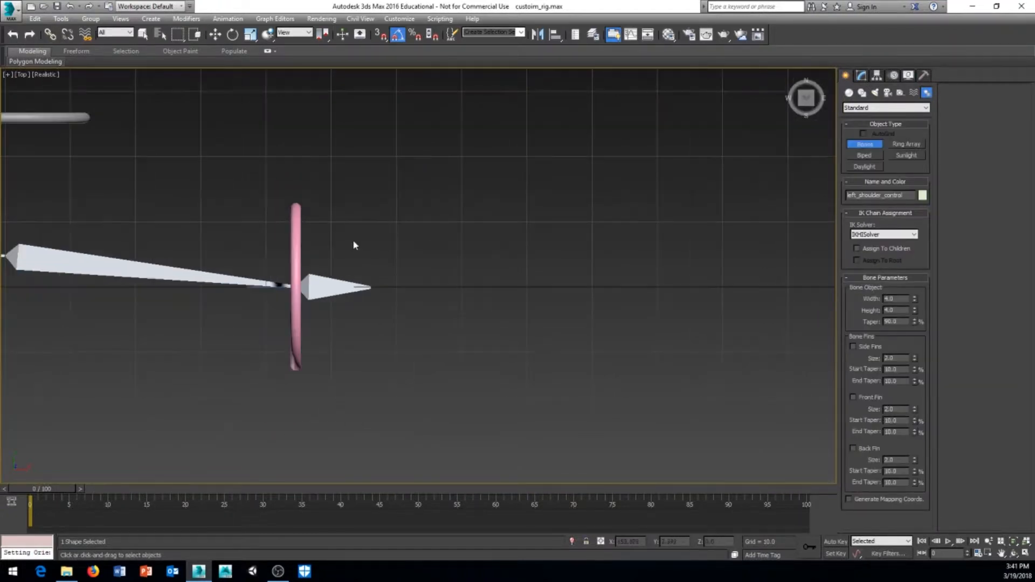
middle_click_drag(323, 247, 286, 255)
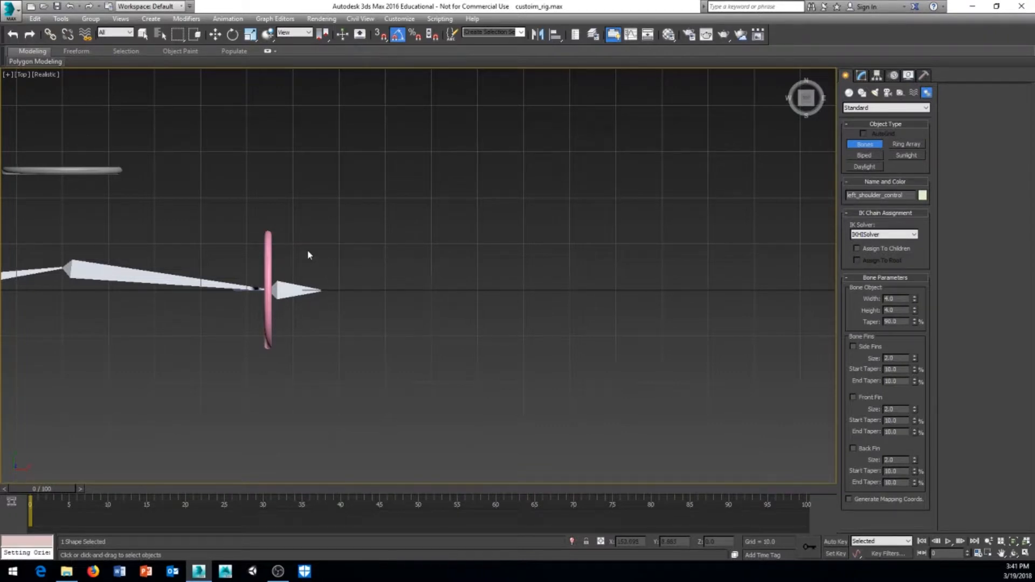
left_click(307, 251)
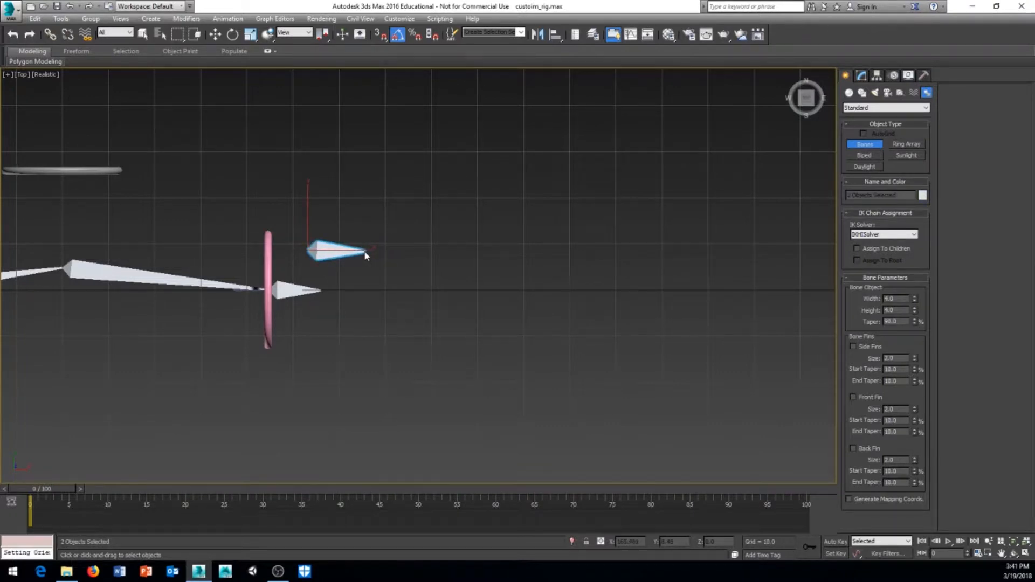
left_click(367, 252)
left_click(422, 252)
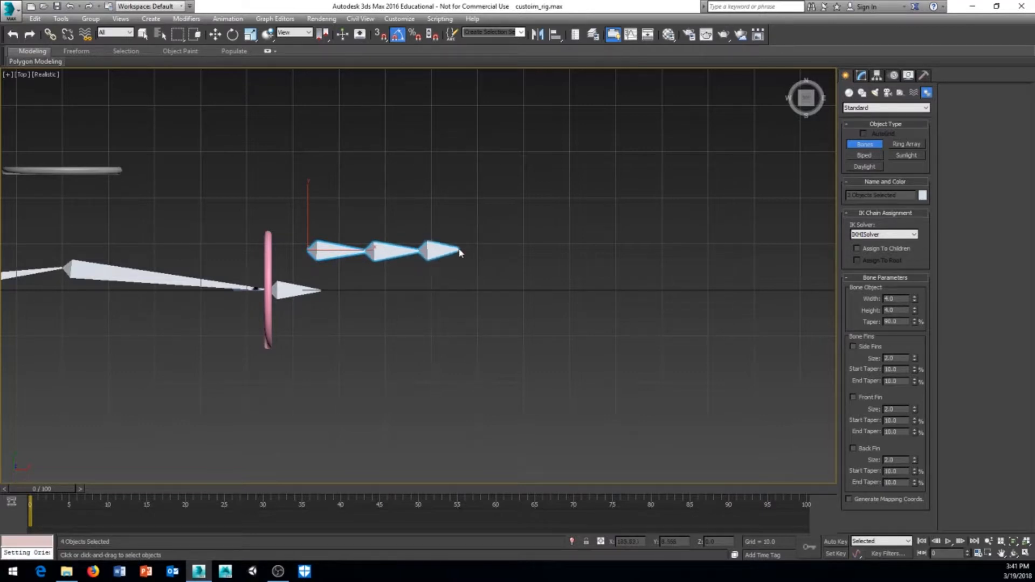
right_click(460, 252)
Step: Draw a second, slightly longer finger chain of two bones plus an end bone, parallel to and in front of the first
middle_click_drag(351, 283, 340, 277)
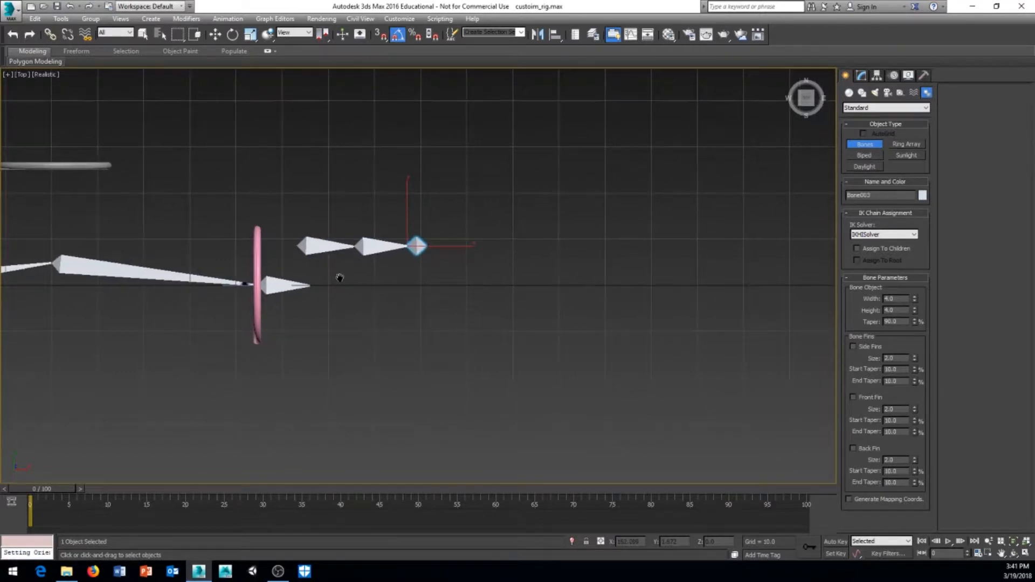
left_click(300, 281)
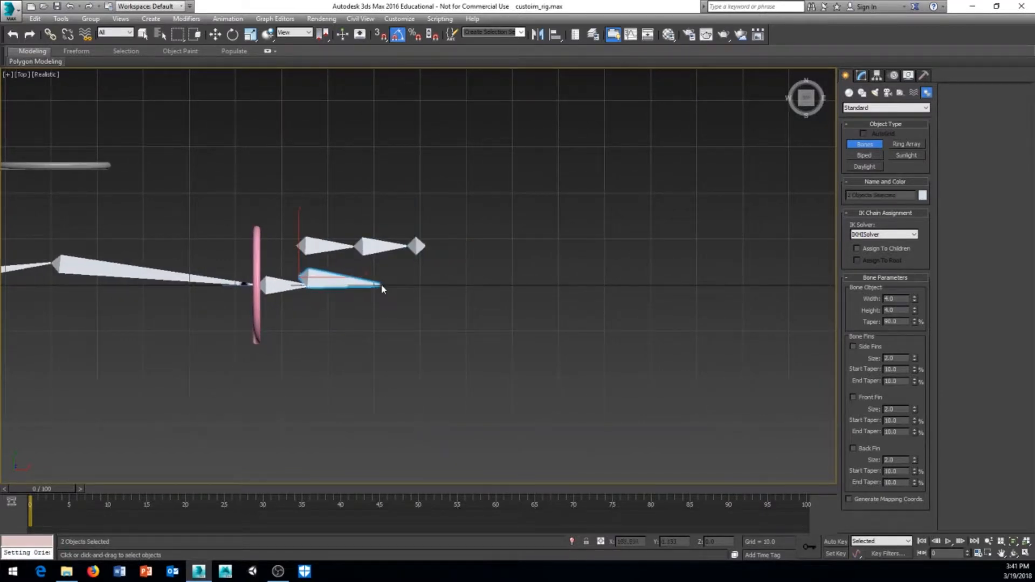
left_click(377, 281)
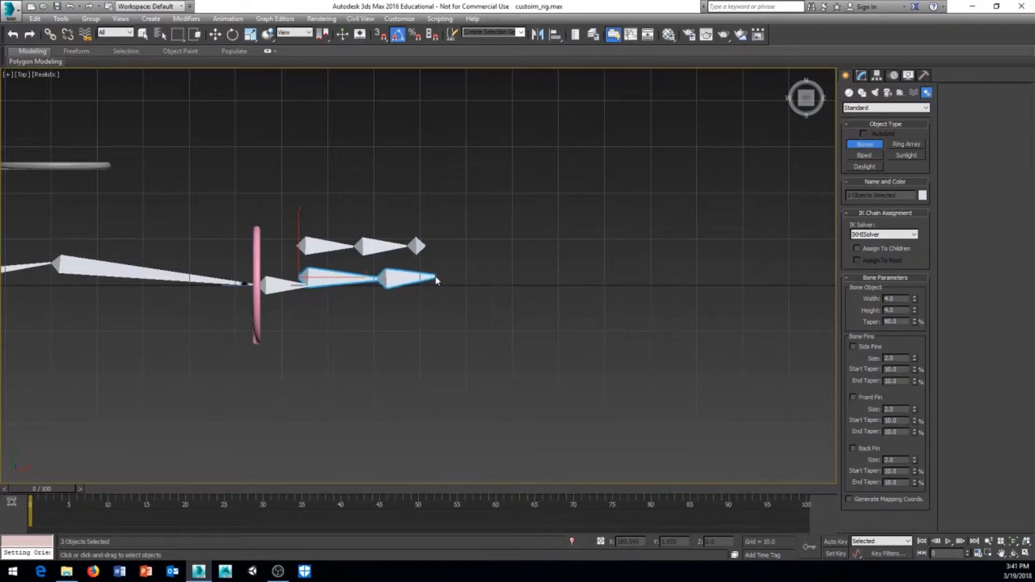
left_click(442, 277)
right_click(477, 279)
Step: Draw a third finger chain of two bones plus an end bone, reaching farther out than the other two
middle_click_drag(390, 322, 389, 305)
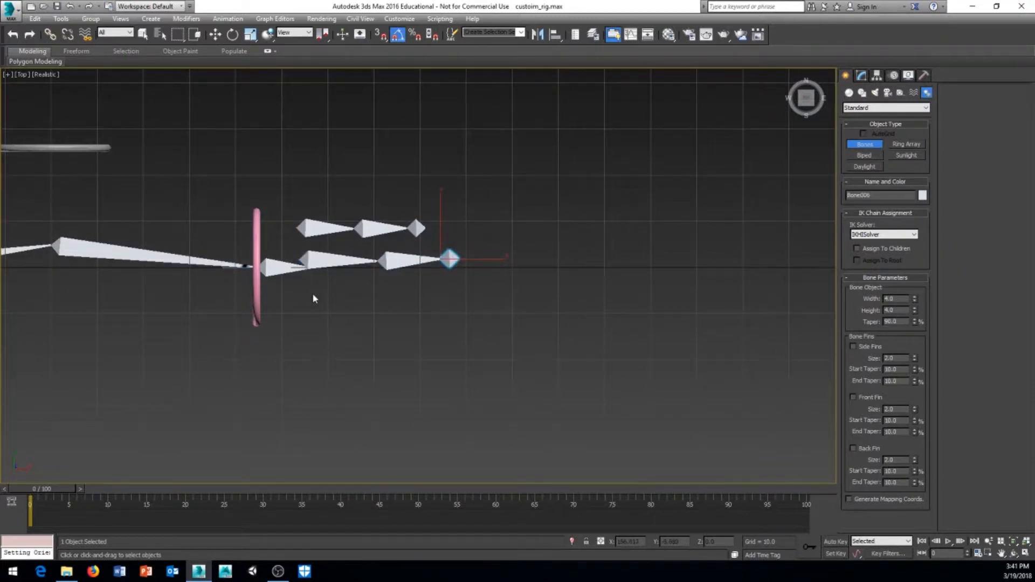
left_click(310, 290)
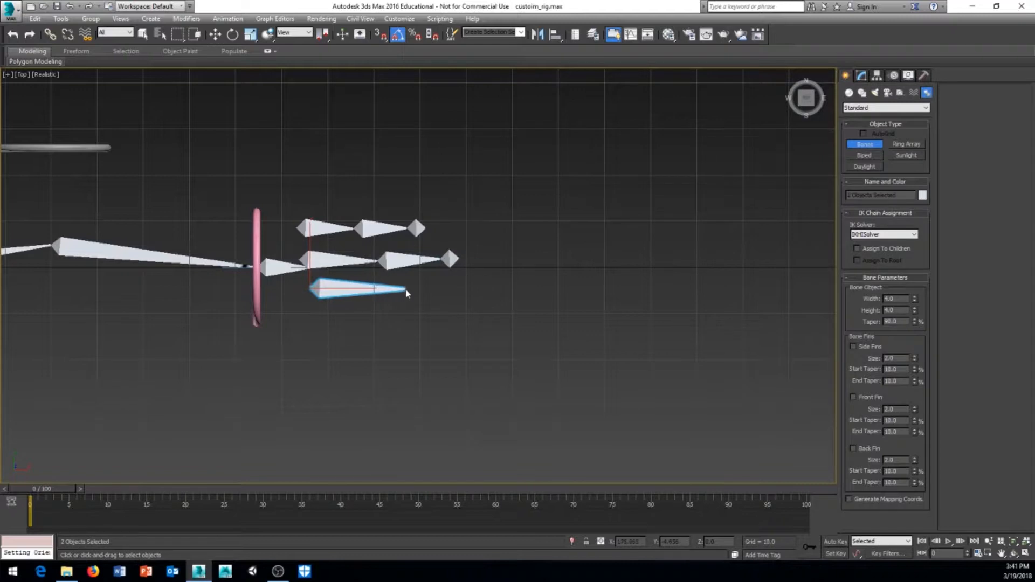
left_click(475, 289)
right_click(491, 304)
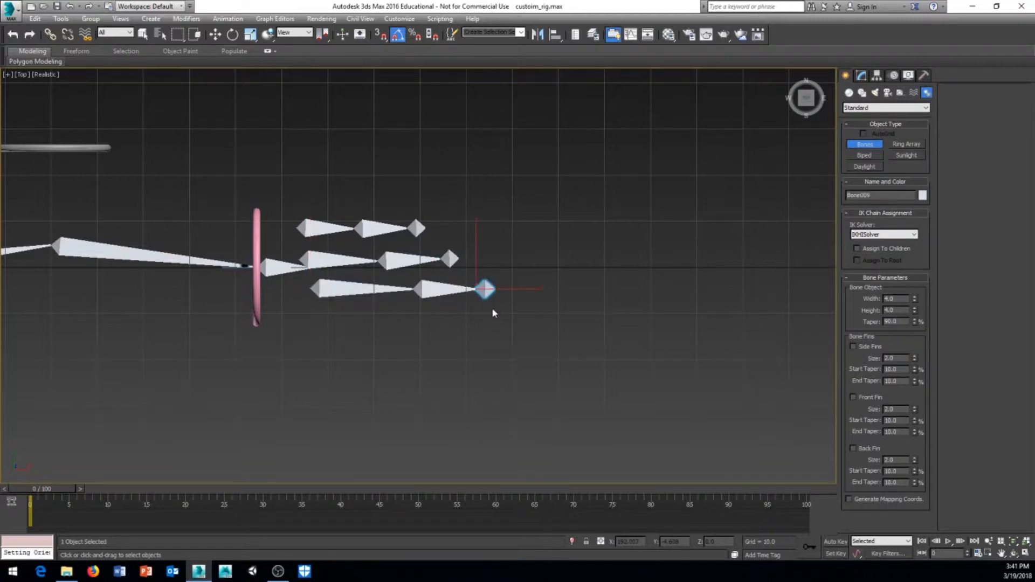
Step: Draw a fourth finger chain of two bones plus an end bone, parallel to and in front of the longest finger
middle_click_drag(317, 339, 315, 324)
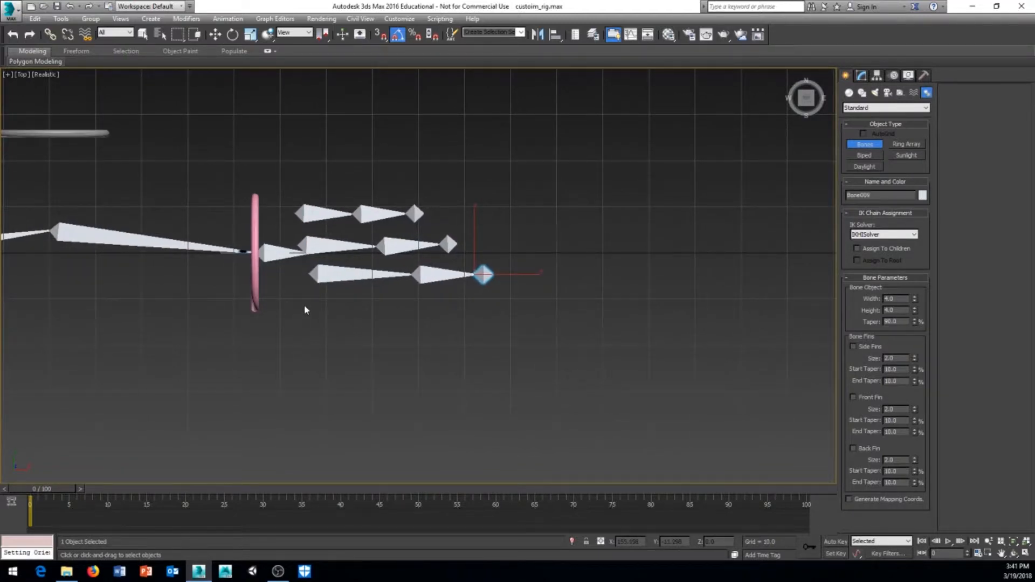
left_click(305, 306)
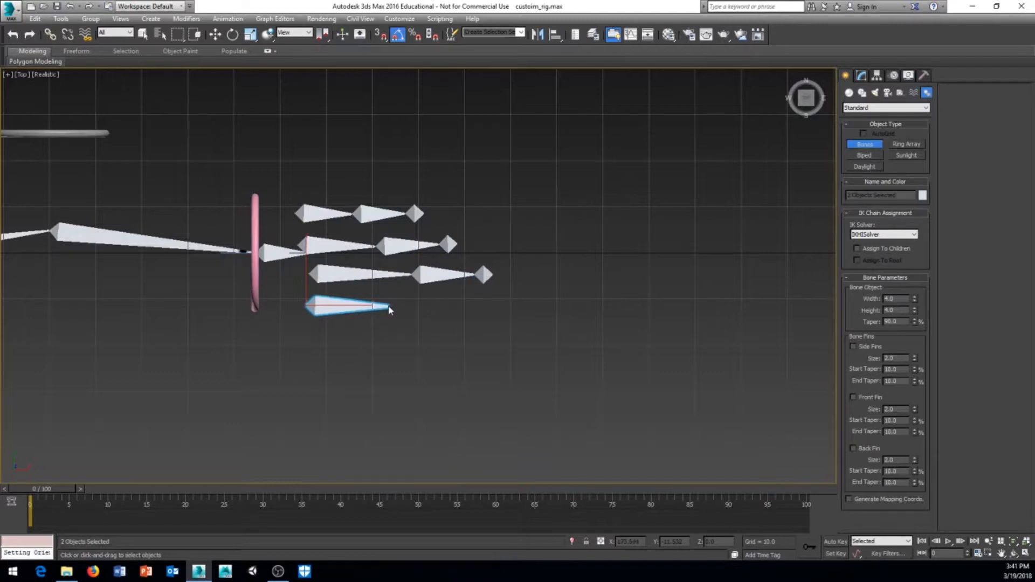
left_click(404, 310)
left_click(453, 307)
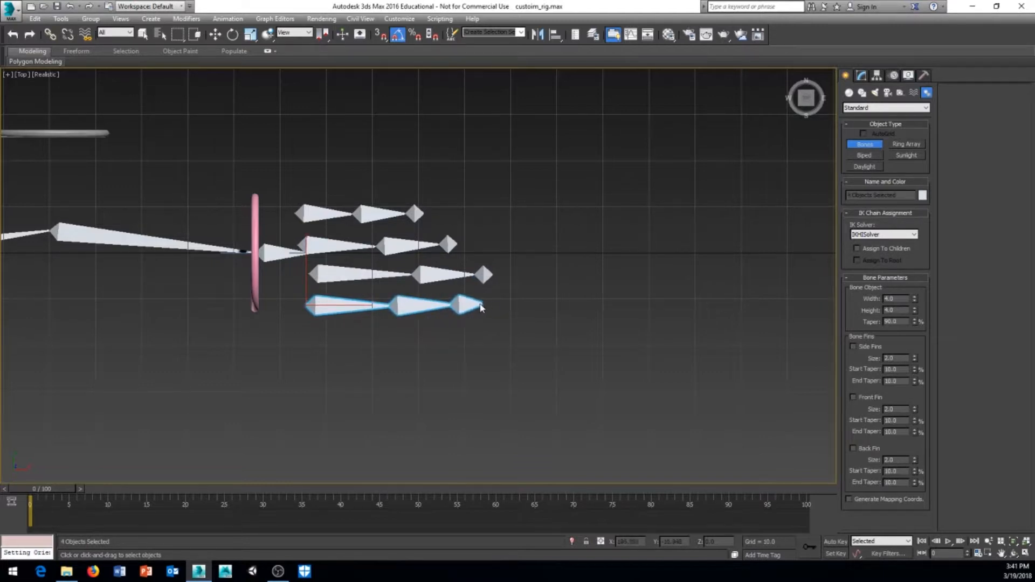
right_click(473, 328)
Step: Draw a thumb chain of two bones plus an end bone, running forward from the hand and bending slightly outward
middle_click_drag(428, 248, 434, 229)
middle_click_drag(368, 273, 369, 234)
scroll(290, 268, "down", 8)
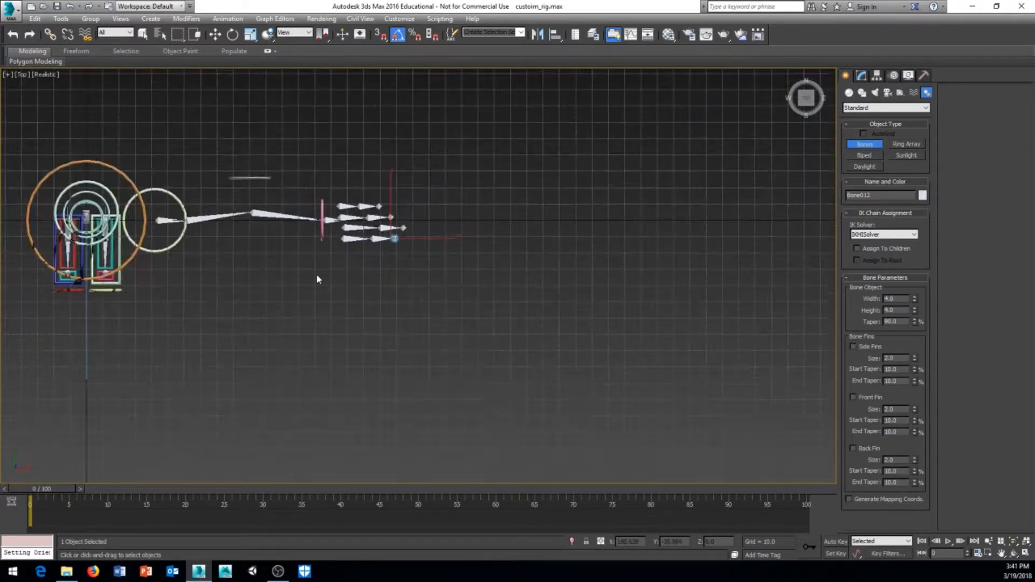
scroll(352, 291, "up", 5)
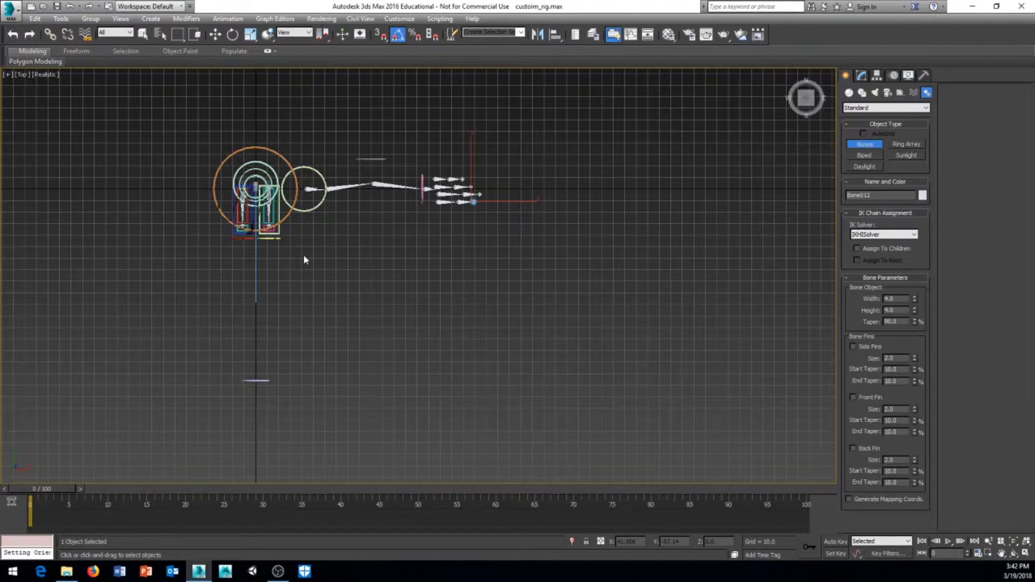
scroll(378, 258, "up", 5)
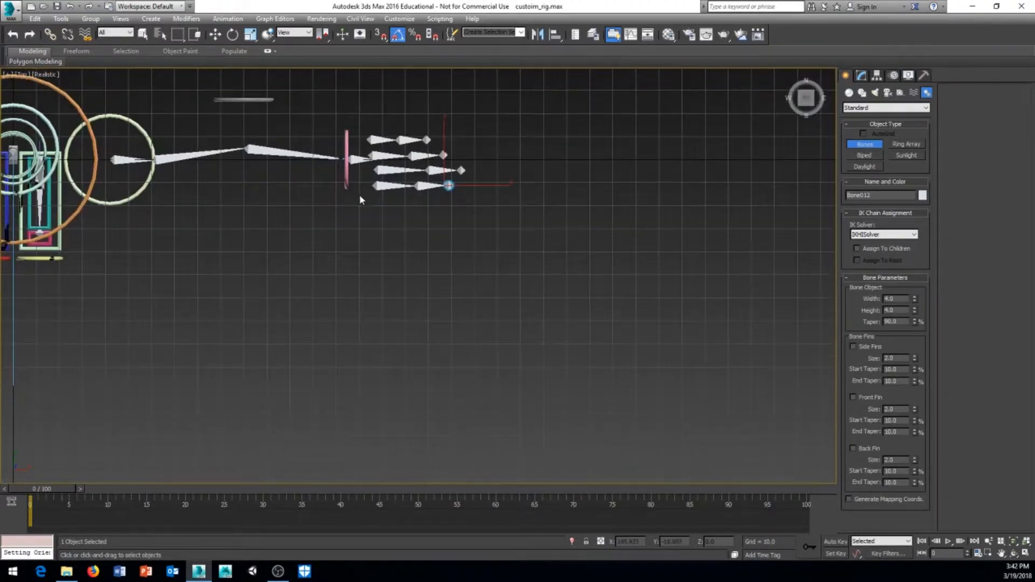
left_click(362, 200)
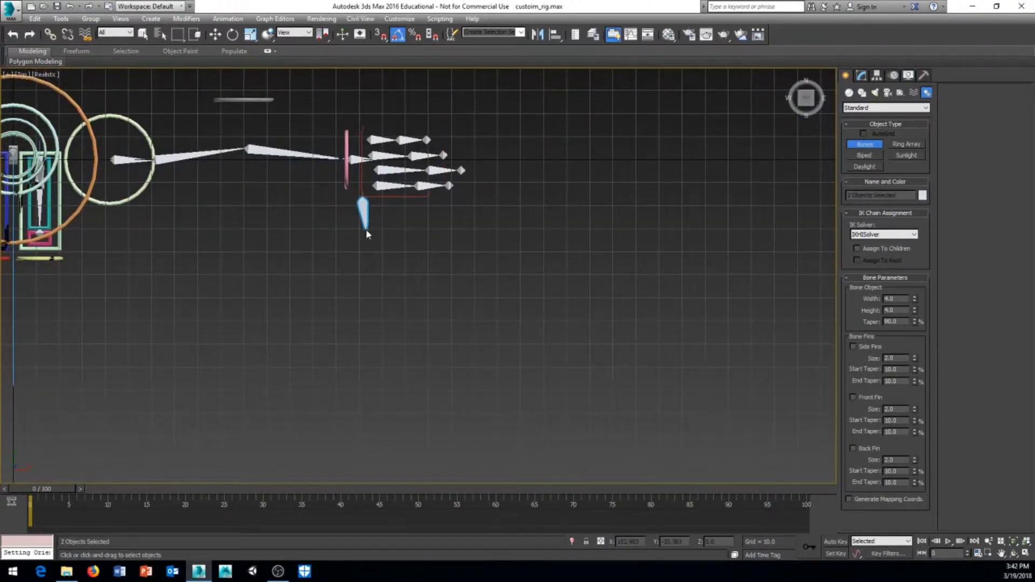
left_click(382, 258)
right_click(396, 264)
Step: Move the thumb chain by its base bone closer to the hand bone and the hand control
middle_click_drag(441, 301, 426, 299)
scroll(414, 254, "up", 2)
key("w")
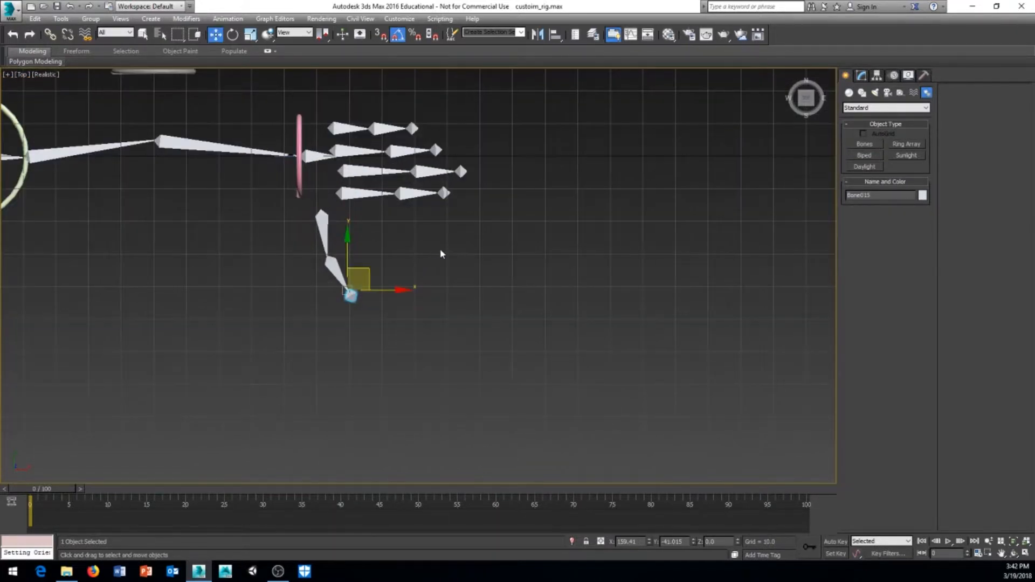
left_click(323, 225)
middle_click_drag(323, 225, 325, 262)
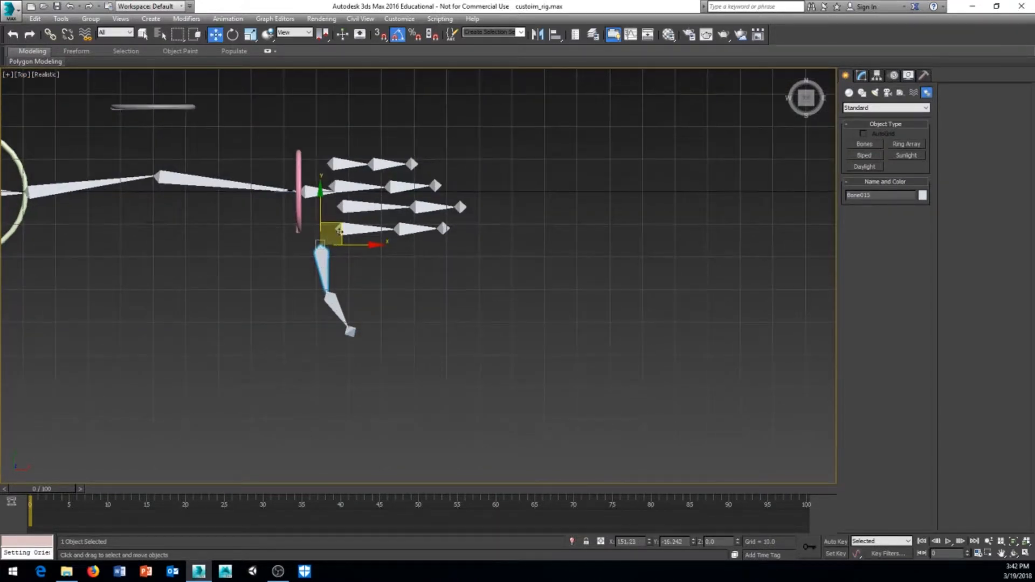
left_click_drag(342, 230, 337, 203)
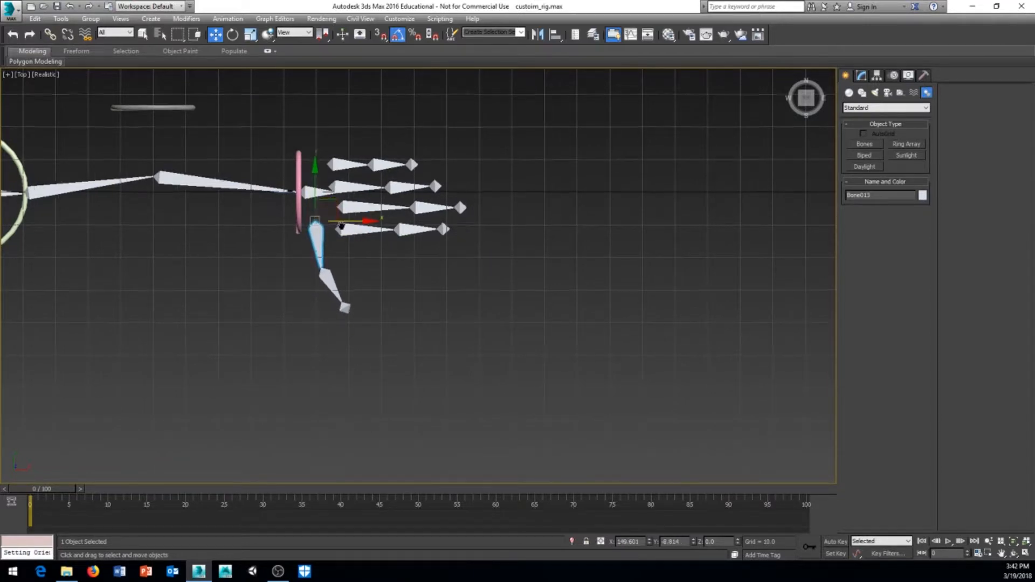
Step: Shift the two rearmost fingers outward along X by their base bones, lining them up with the bases of the other fingers
scroll(339, 225, "up", 2)
middle_click_drag(340, 225, 326, 256)
left_click(338, 199)
left_click_drag(346, 201, 355, 201)
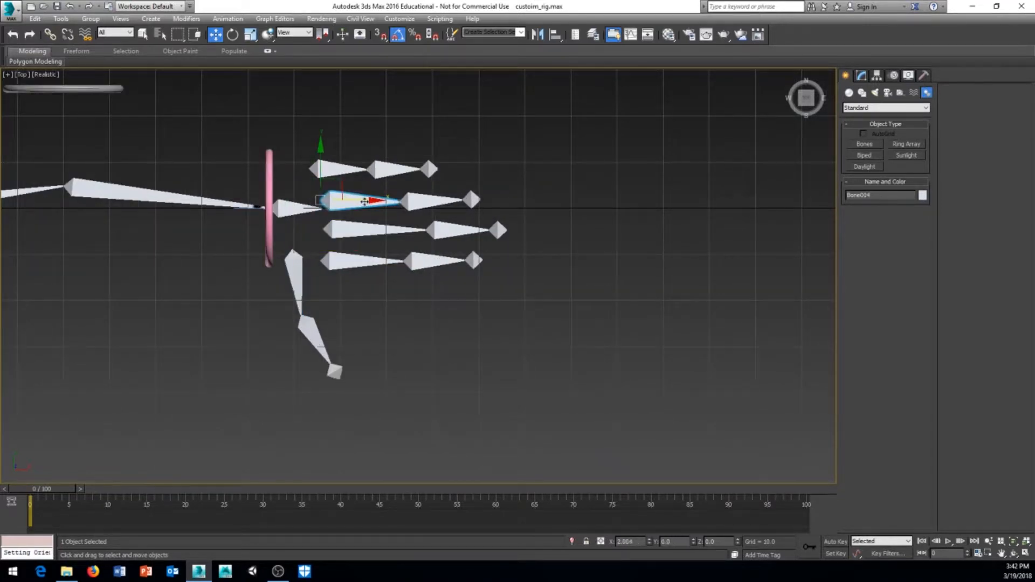
left_click_drag(352, 165, 367, 168)
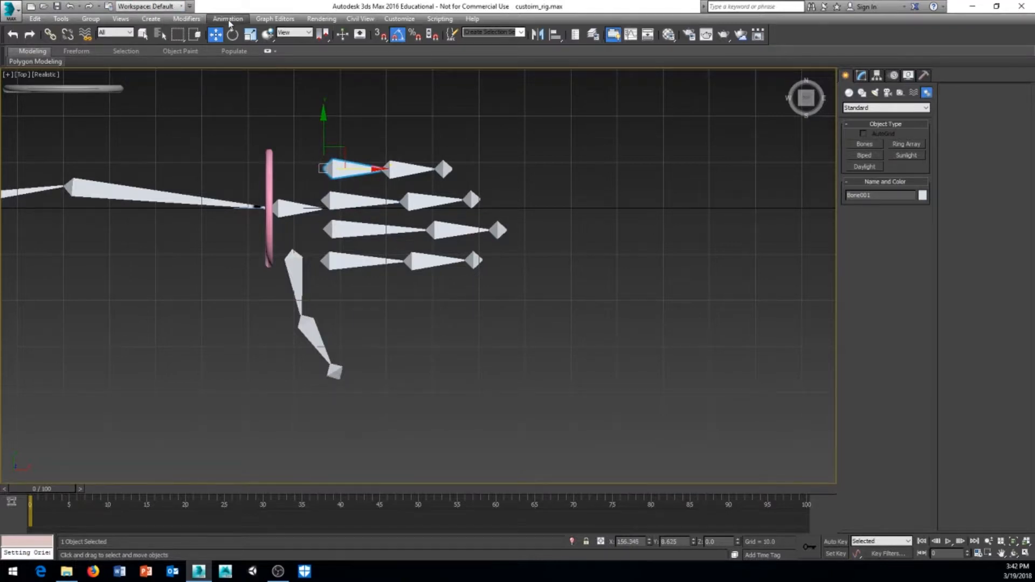
Step: Shorten the rearmost finger slightly by moving its end bone inward in Bone Edit Mode, and close Bone Tools
left_click(228, 21)
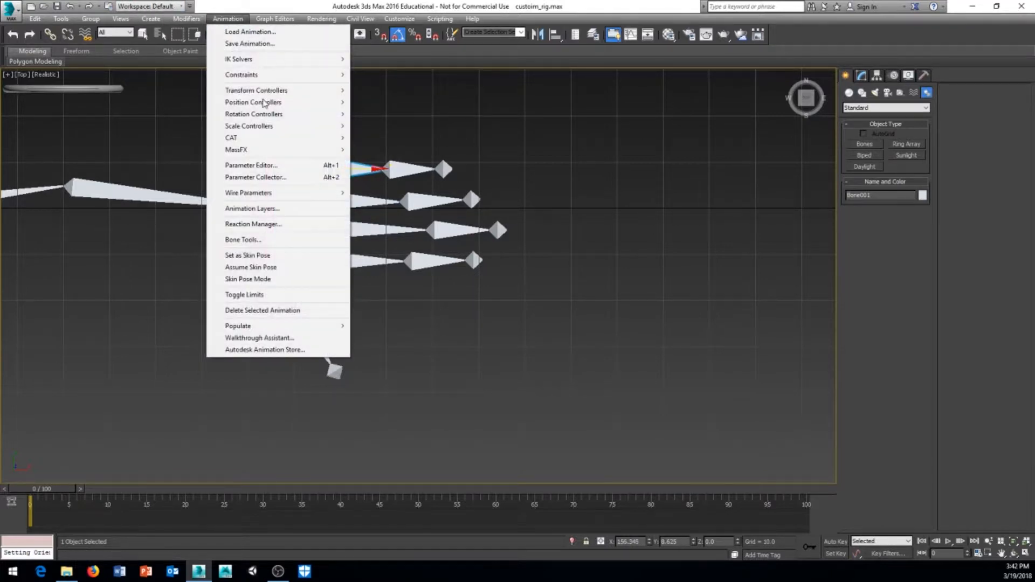
left_click(248, 239)
left_click(143, 155)
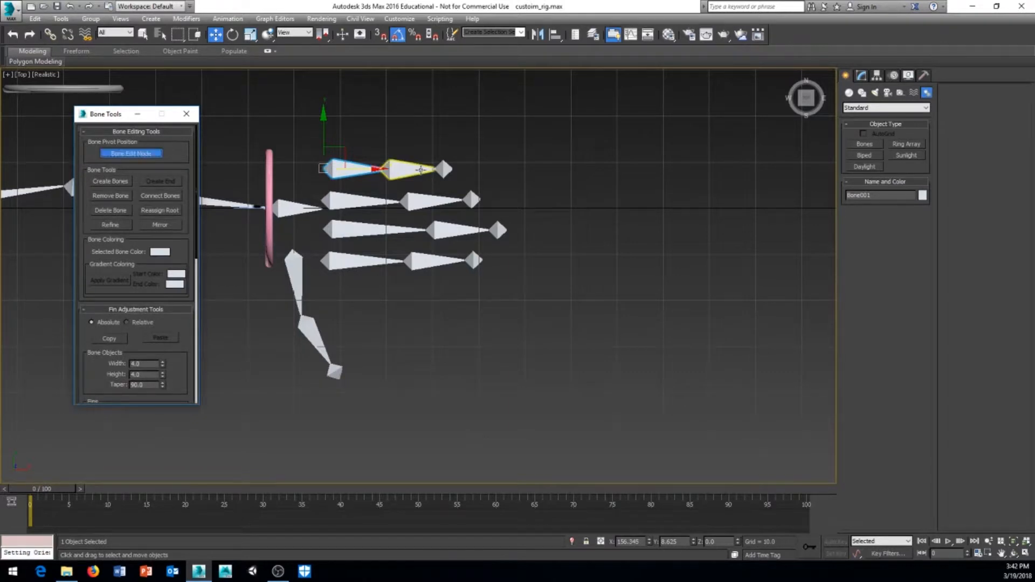
left_click(422, 169)
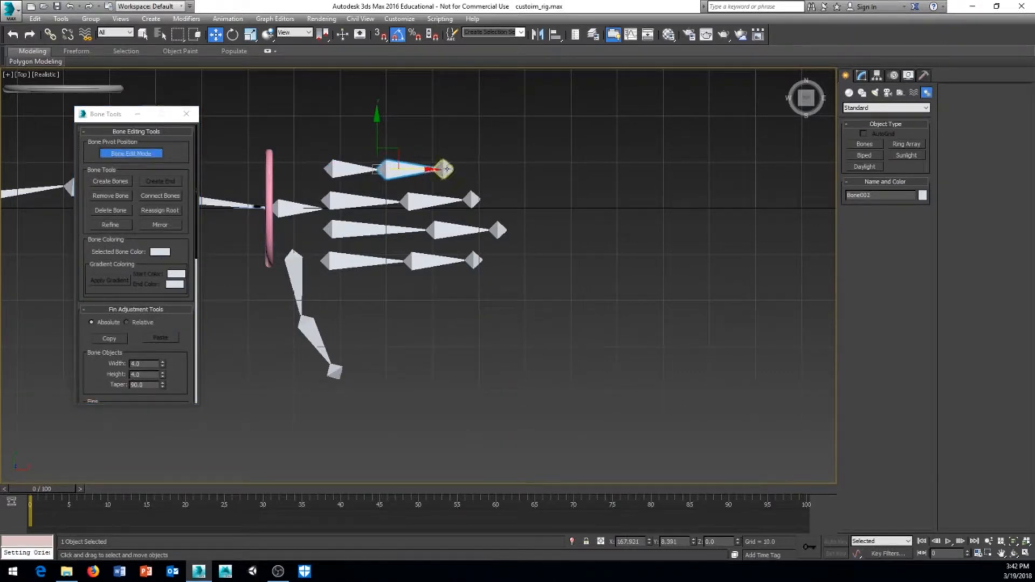
left_click(443, 170)
left_click_drag(461, 169, 457, 169)
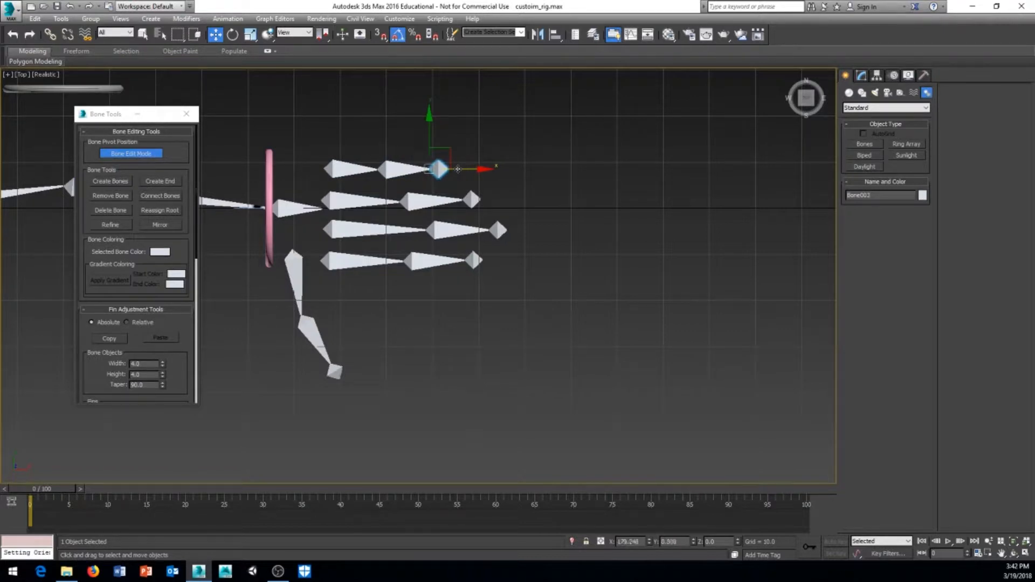
middle_click_drag(395, 258, 398, 251)
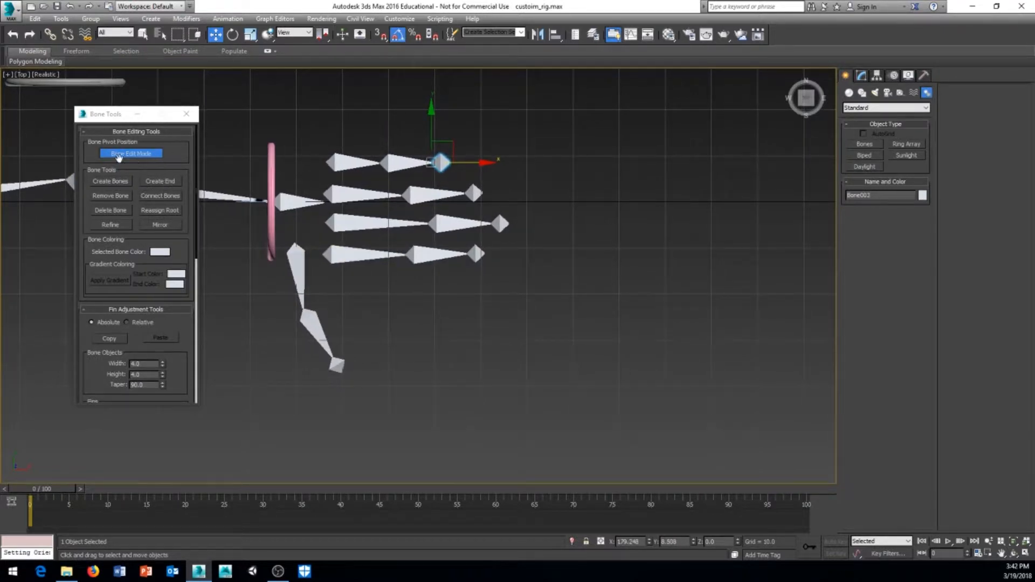
left_click(130, 155)
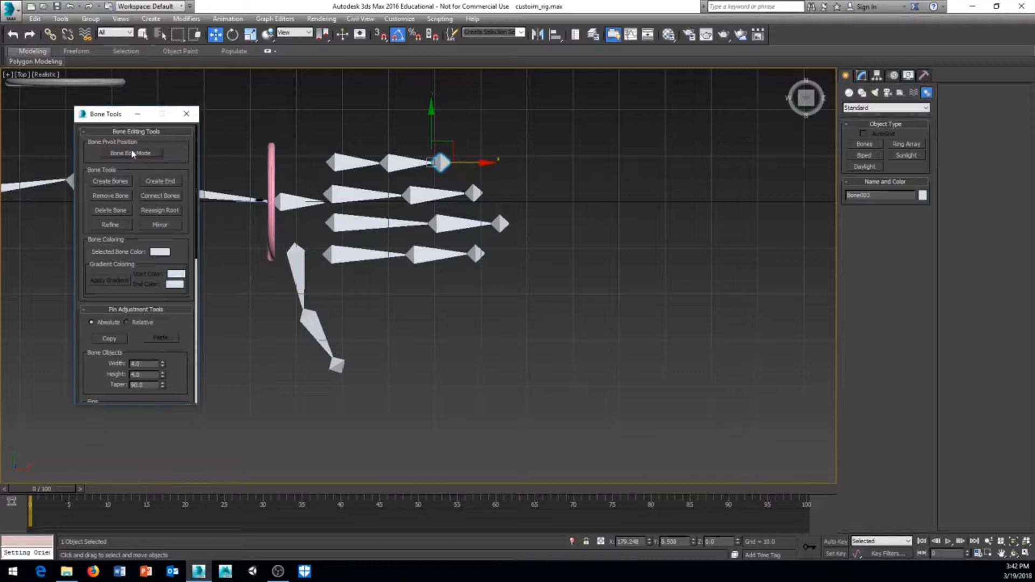
left_click(186, 114)
Step: Select the base bones of the four fingers and the thumb one after another to check each chain's root
middle_click_drag(442, 334, 447, 335)
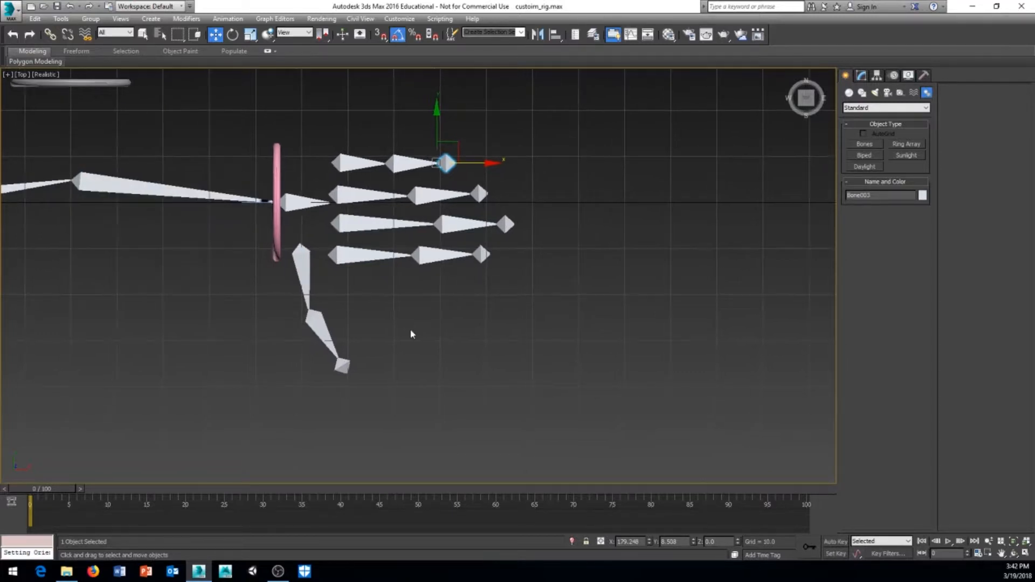
scroll(409, 331, "down", 5)
scroll(398, 354, "up", 3)
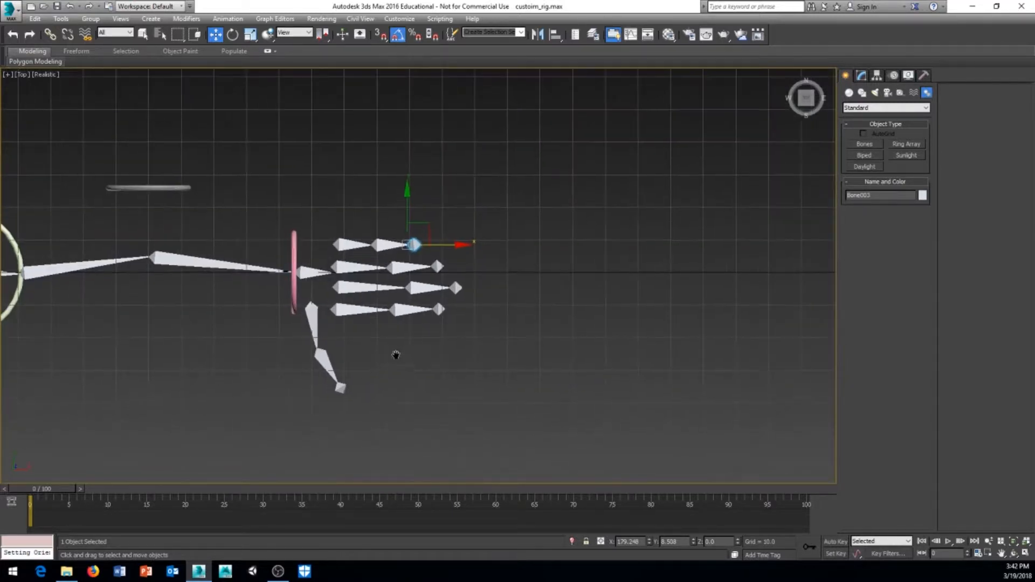
right_click(413, 349)
left_click(565, 334)
left_click(341, 244)
left_click(343, 267)
left_click(343, 287)
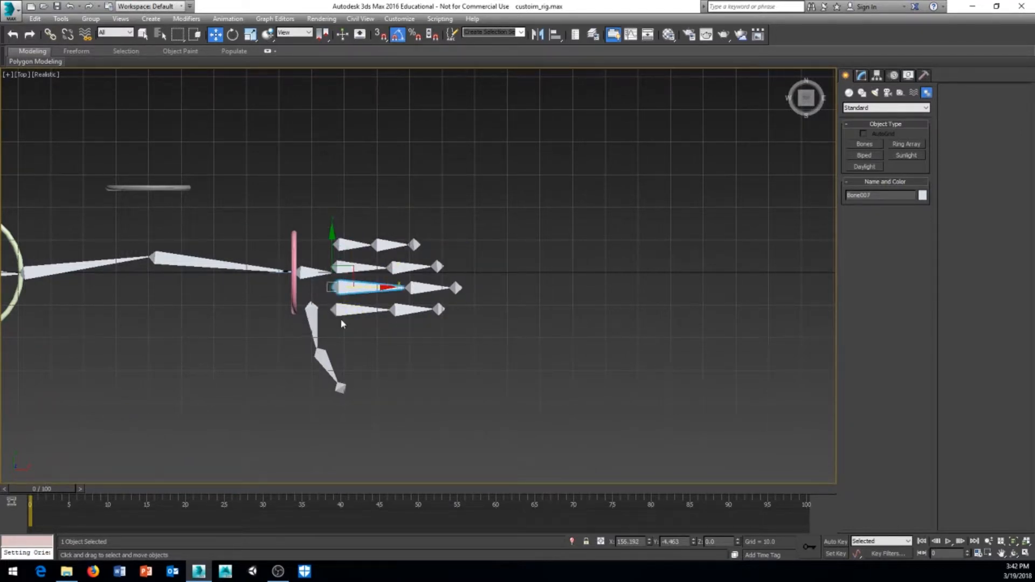
left_click(340, 310)
left_click(311, 324)
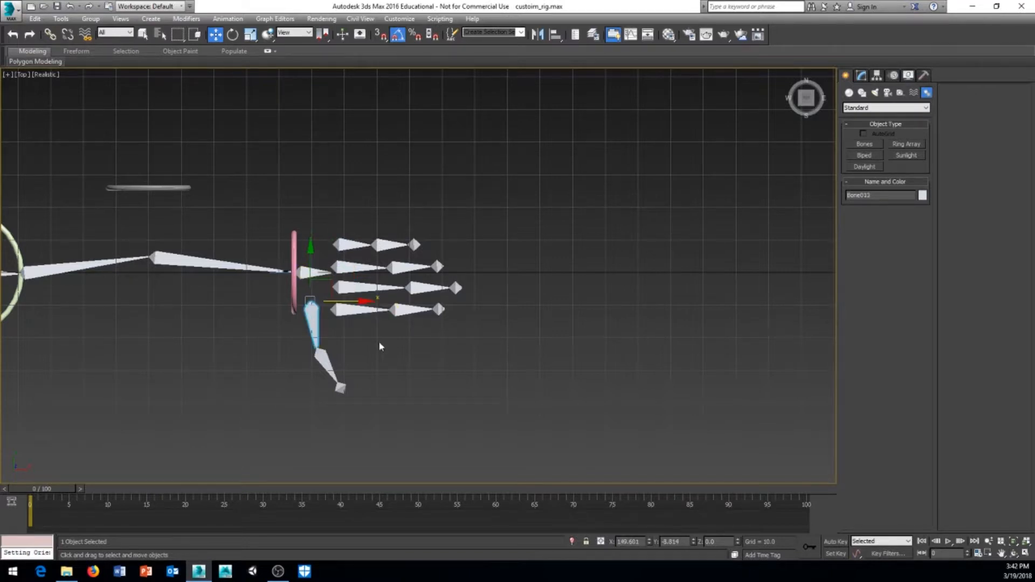
Step: Select the base bones of the four fingers and the thumb and link them all to the hand bone
scroll(380, 348, "up", 2)
scroll(376, 354, "up", 2)
middle_click_drag(376, 354, 411, 335)
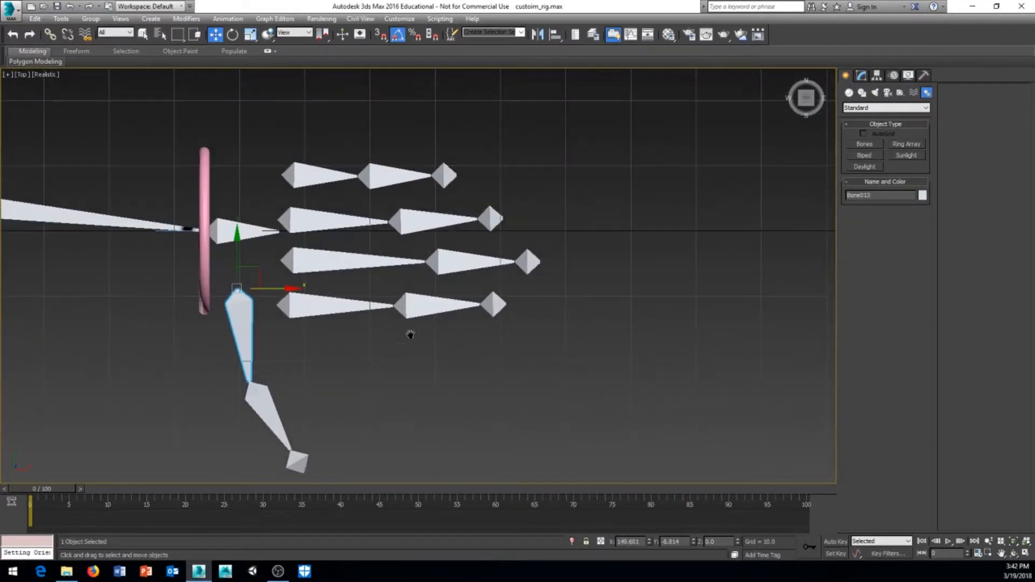
left_click(313, 179)
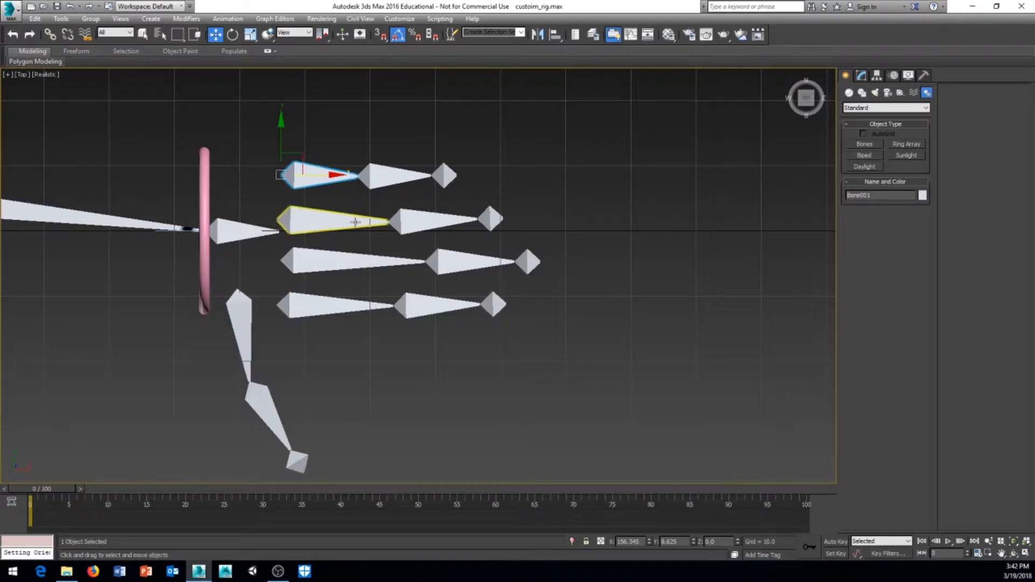
left_click(317, 221, "ctrl")
left_click(317, 266, "ctrl")
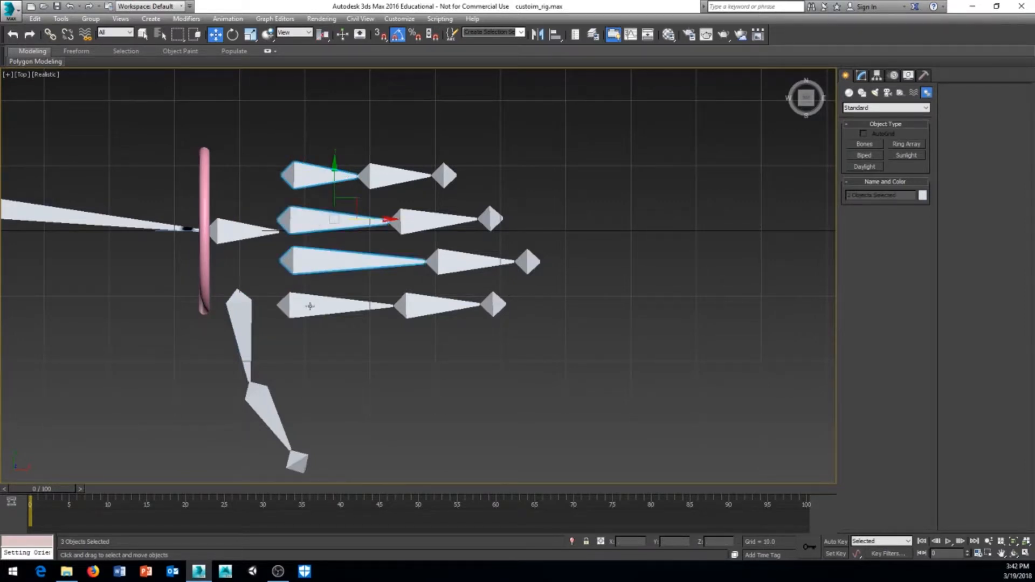
left_click(310, 306, "ctrl")
left_click(235, 312, "ctrl")
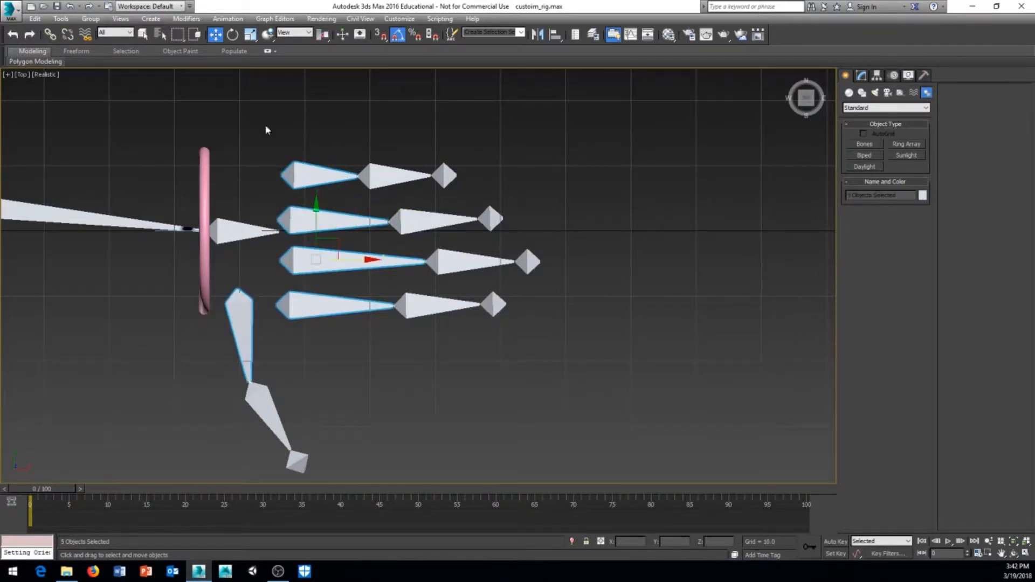
left_click(50, 34)
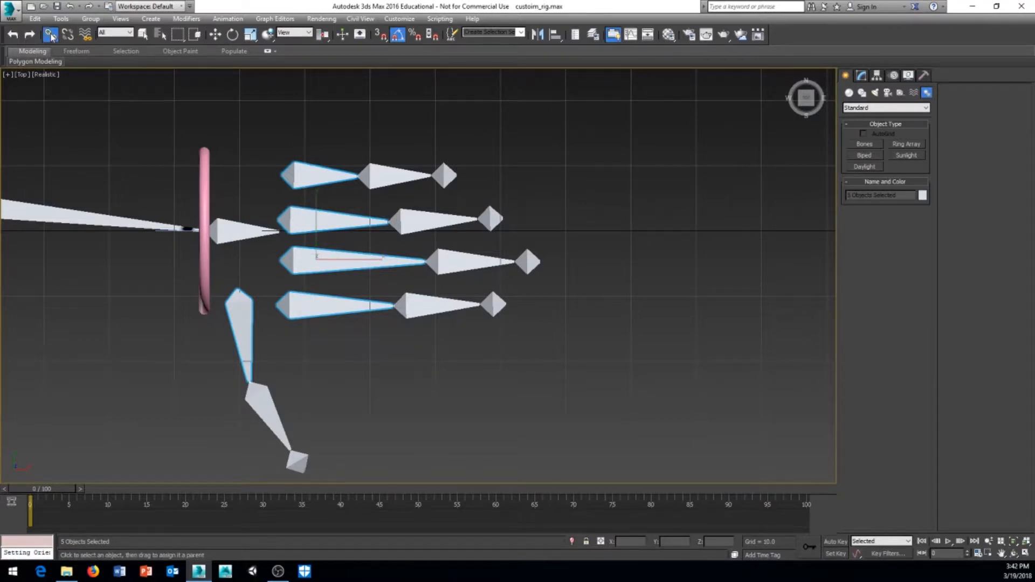
left_click_drag(291, 174, 232, 230)
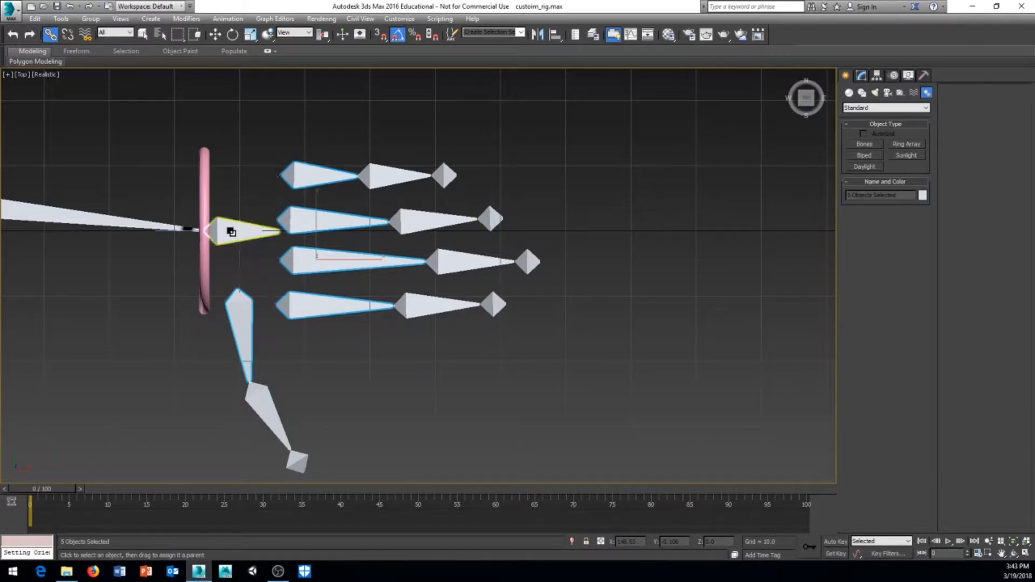
Step: Try rotating the left hand control in the perspective view to test that the linked finger and thumb bones follow
scroll(264, 246, "down", 2)
key("p")
scroll(386, 308, "down", 2)
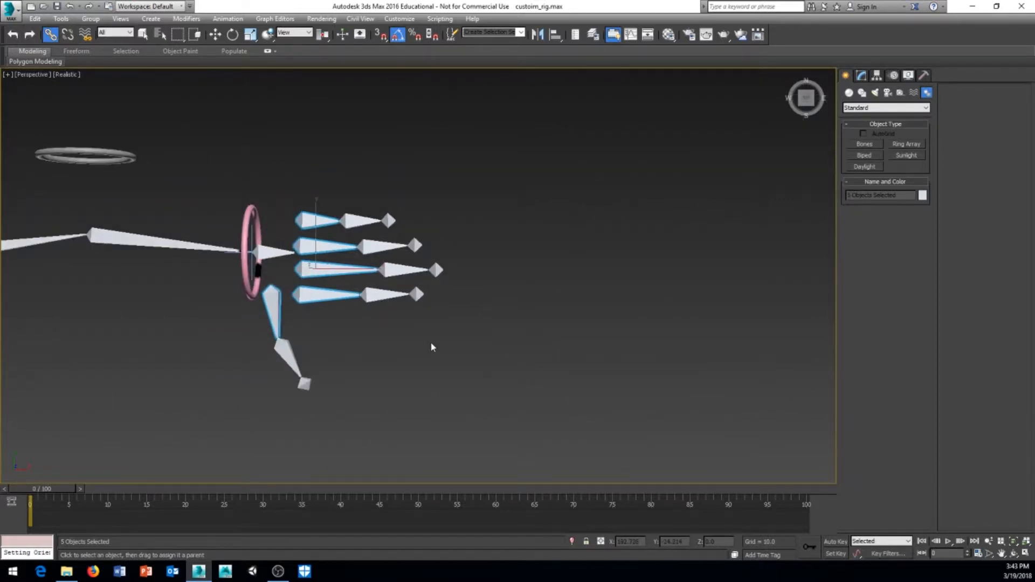
right_click(429, 345)
left_click(456, 360)
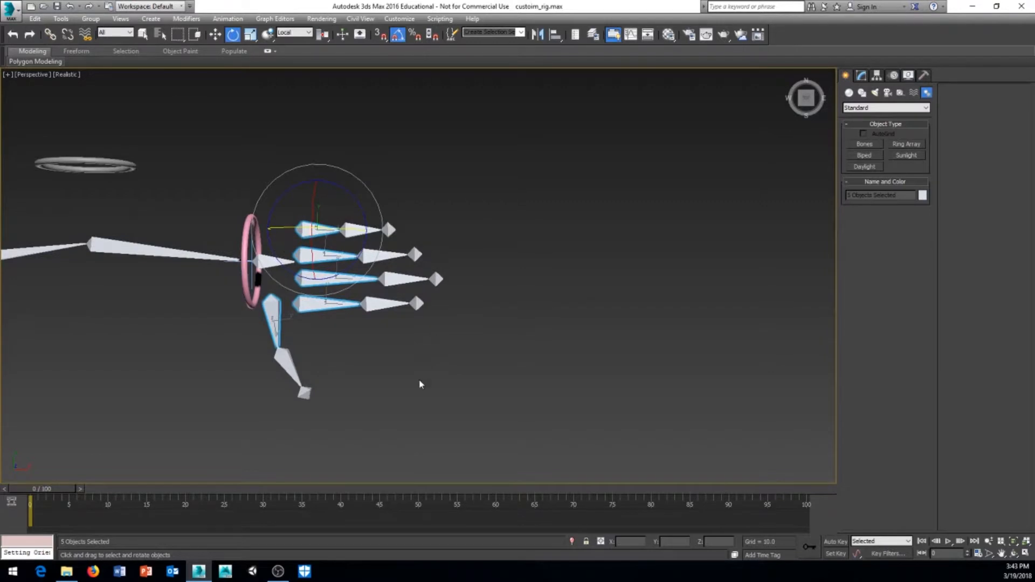
middle_click_drag(422, 384, 414, 316, "alt")
left_click(414, 317)
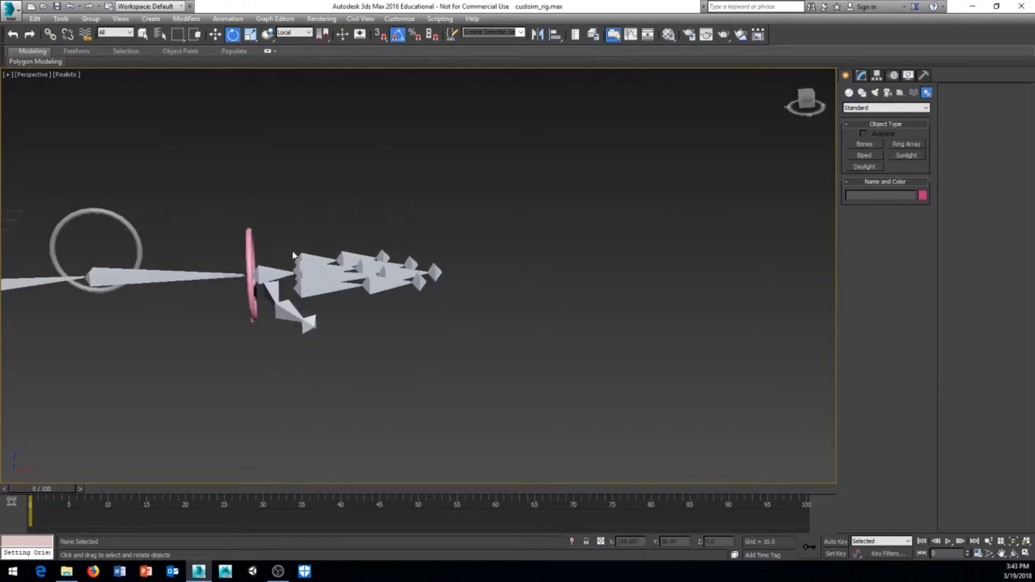
left_click(251, 241)
middle_click_drag(252, 241, 261, 237, "alt")
left_click_drag(287, 260, 278, 310)
middle_click_drag(278, 311, 188, 325, "alt")
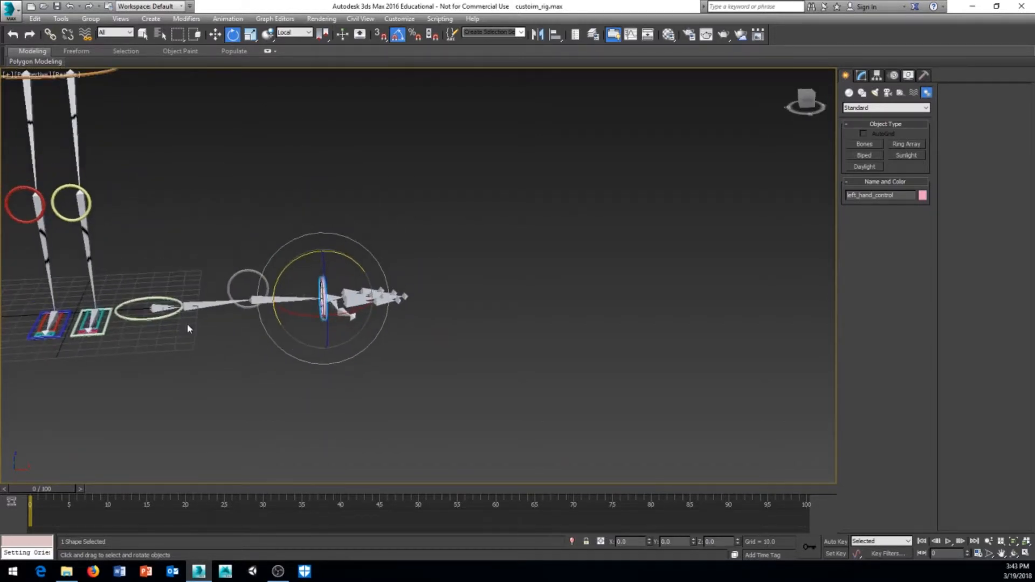
Step: Select the left shoulder, elbow and hand controls and raise them together along Z to the chest level of the rig
left_click(141, 318)
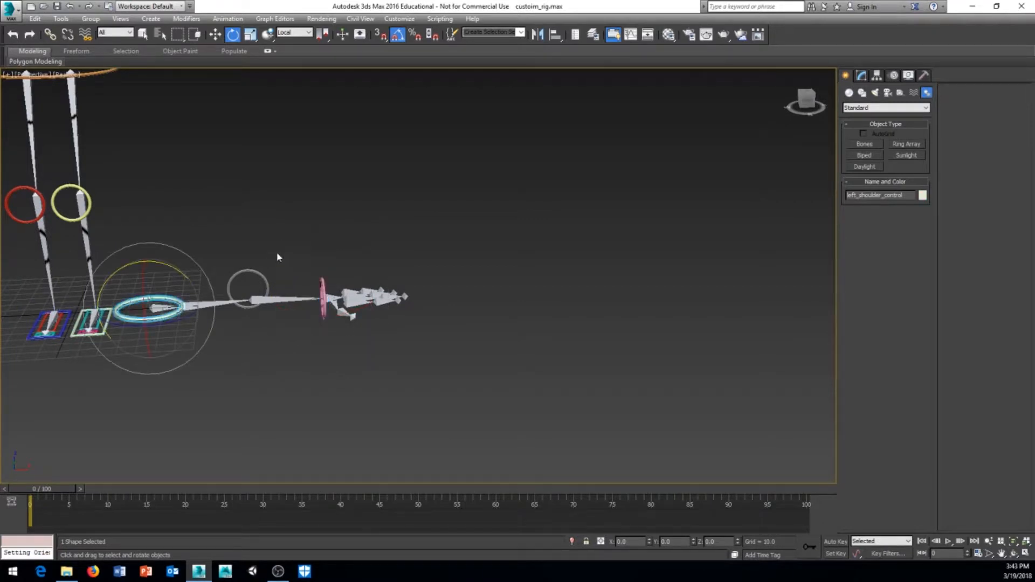
left_click(265, 278, "ctrl")
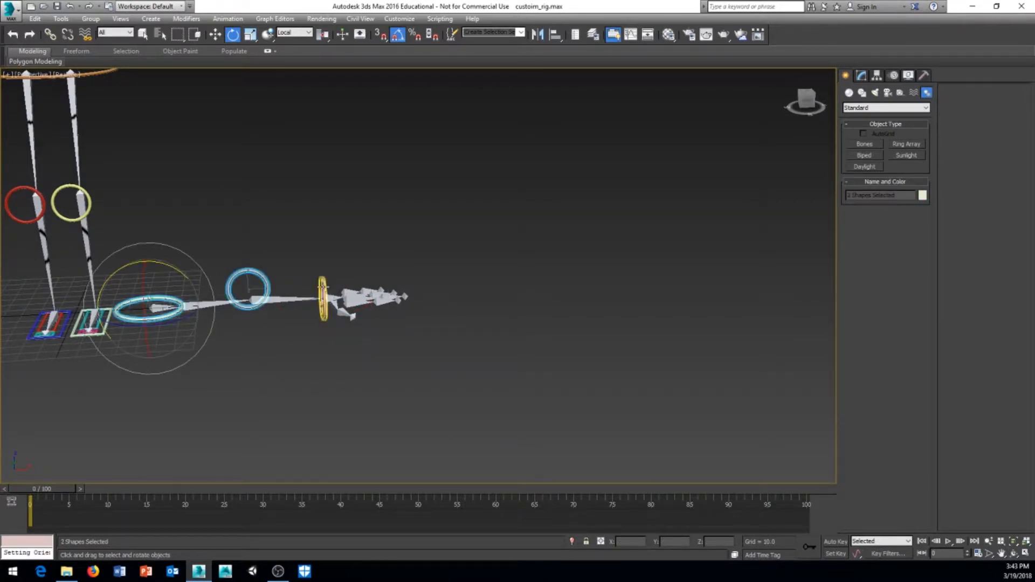
left_click(322, 286, "ctrl")
middle_click_drag(267, 236, 320, 350)
scroll(305, 288, "down", 3)
right_click(313, 264)
left_click(325, 274)
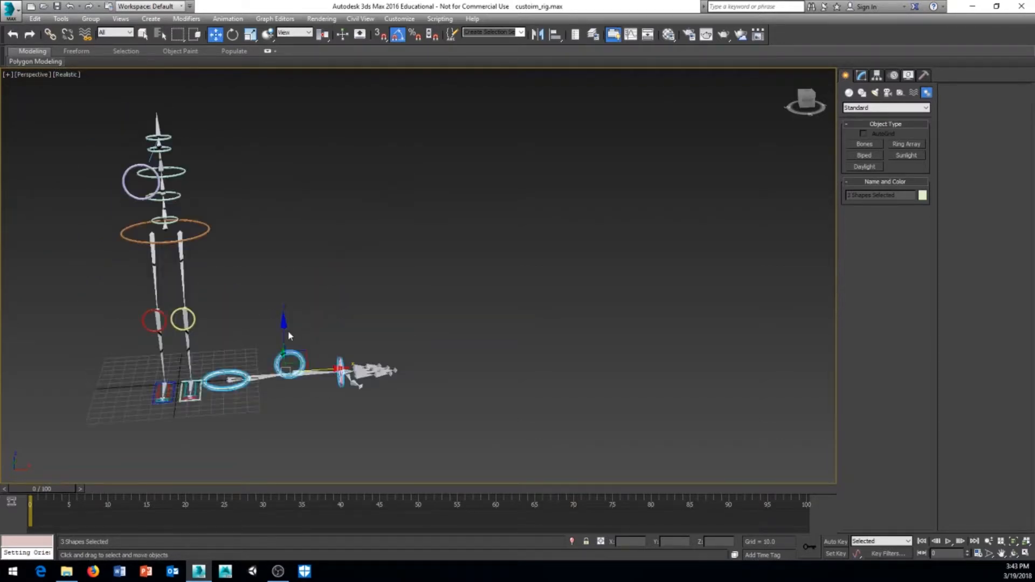
left_click_drag(282, 315, 274, 102)
scroll(262, 262, "up", 4)
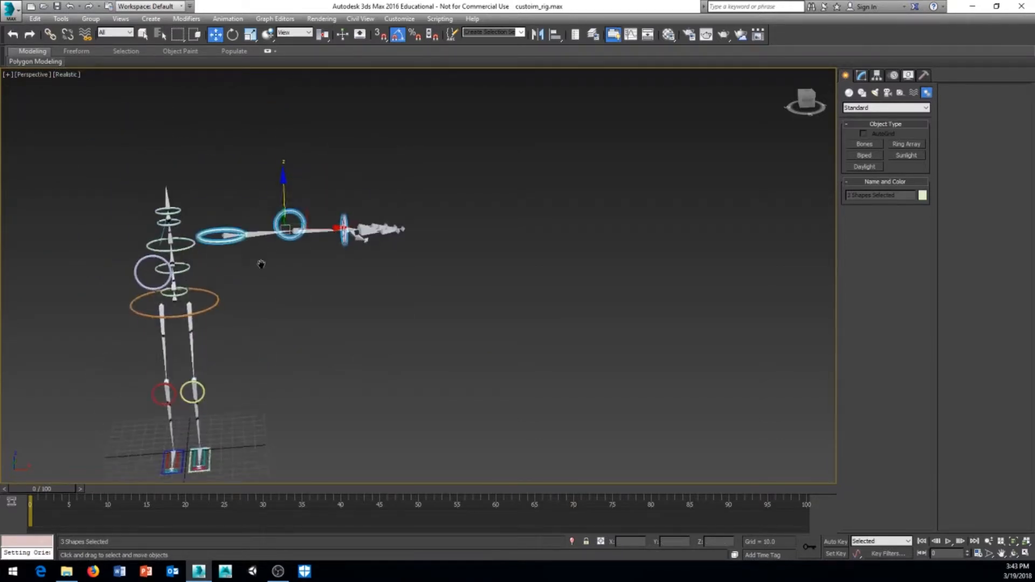
Step: Move the three arm controls inward along X until the shoulder meets the spine, check the placement from above, and clear the selection
scroll(260, 313, "up", 3)
middle_click_drag(256, 273, 282, 279)
left_click_drag(396, 229, 344, 231)
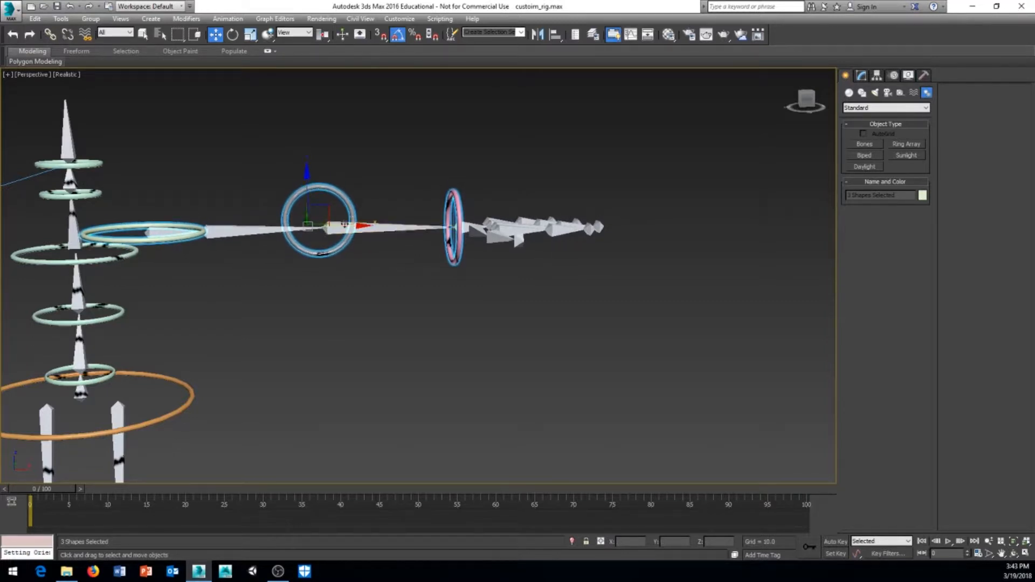
left_click_drag(345, 226, 299, 238)
middle_click_drag(225, 277, 225, 322, "alt")
key("t")
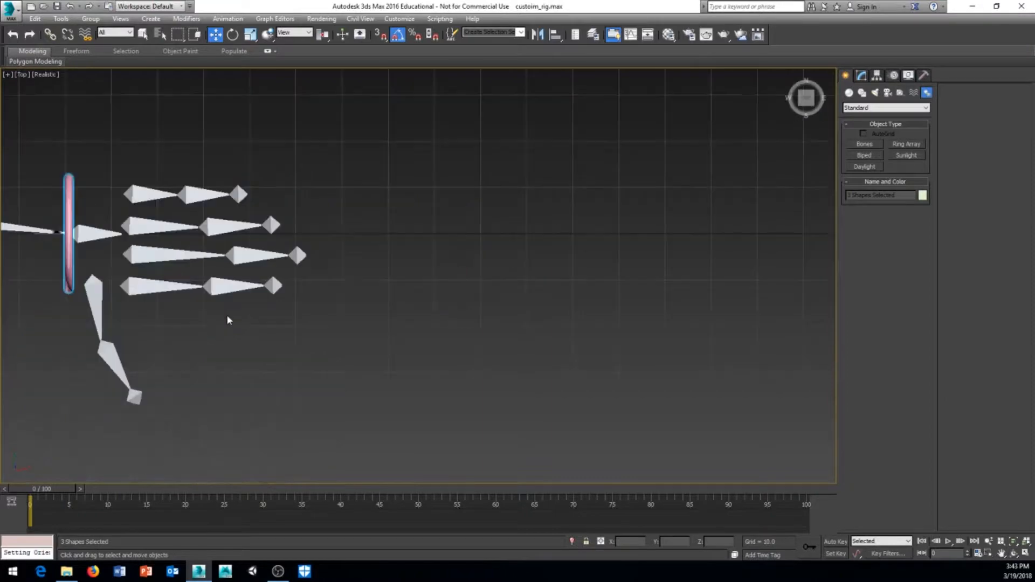
scroll(395, 295, "up", 2)
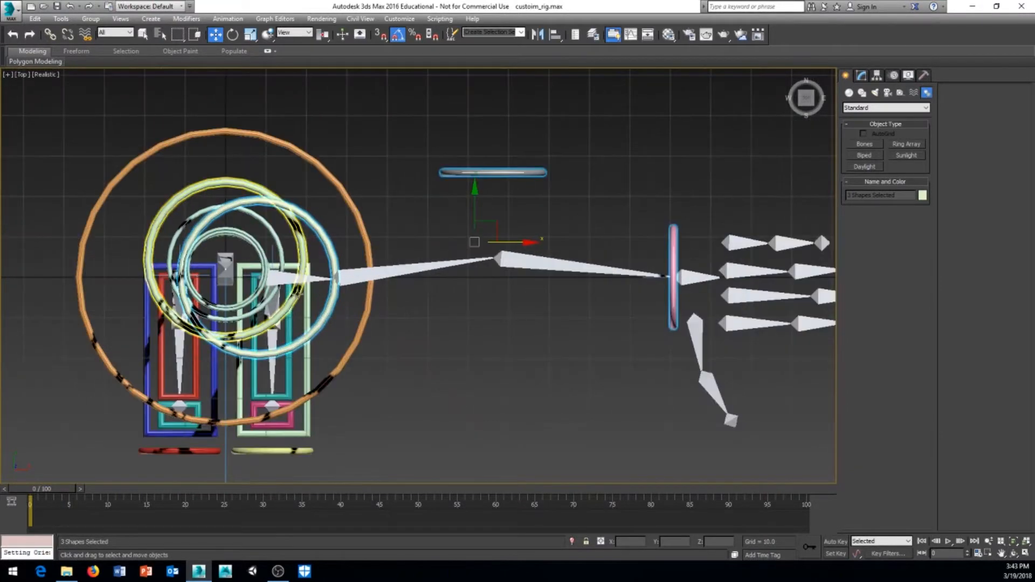
middle_click_drag(417, 284, 339, 285)
scroll(405, 286, "down", 2)
key("p")
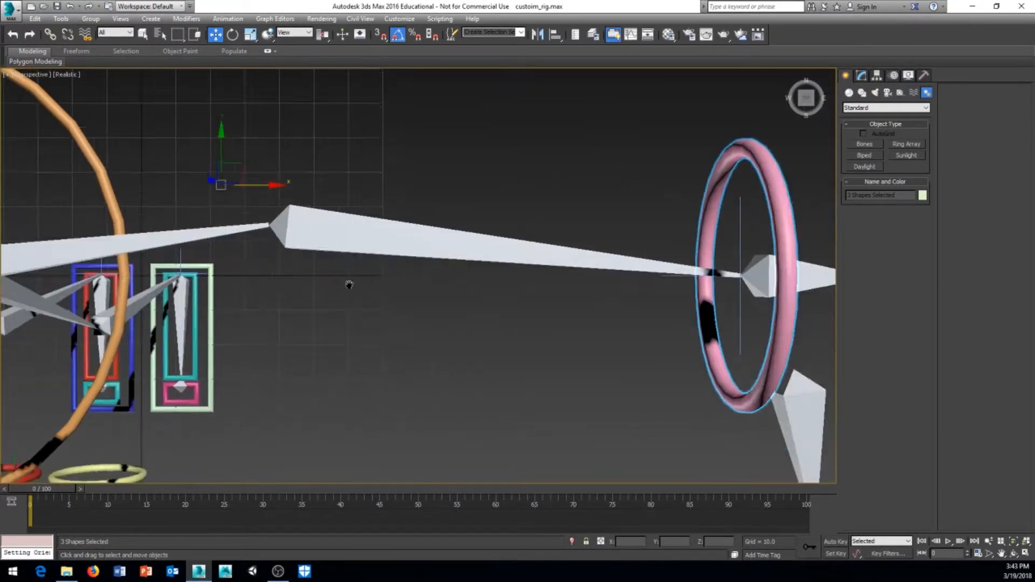
scroll(348, 284, "down", 3)
middle_click_drag(391, 312, 374, 239, "alt")
middle_click_drag(233, 349, 303, 315, "alt")
left_click(301, 239)
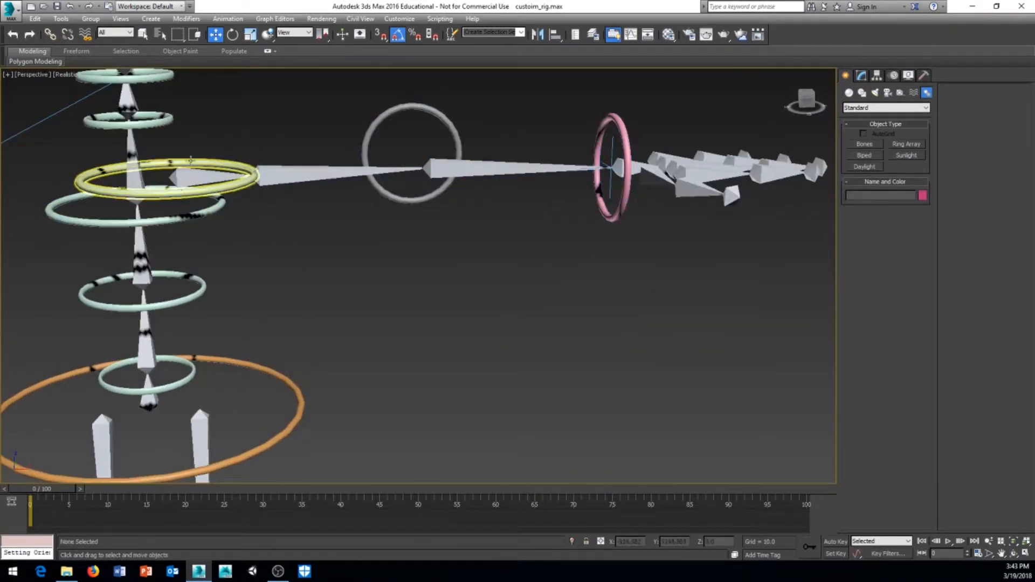
Step: Parent left_shoulder_control under chest_control in the Scene Explorer
left_click(162, 162)
middle_click_drag(265, 248, 339, 244, "alt")
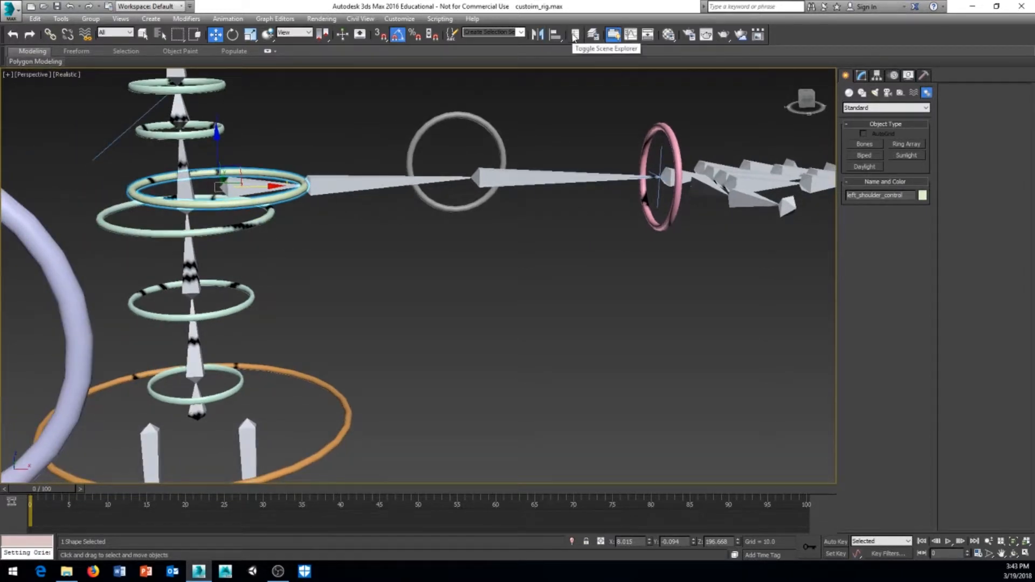
left_click(573, 35)
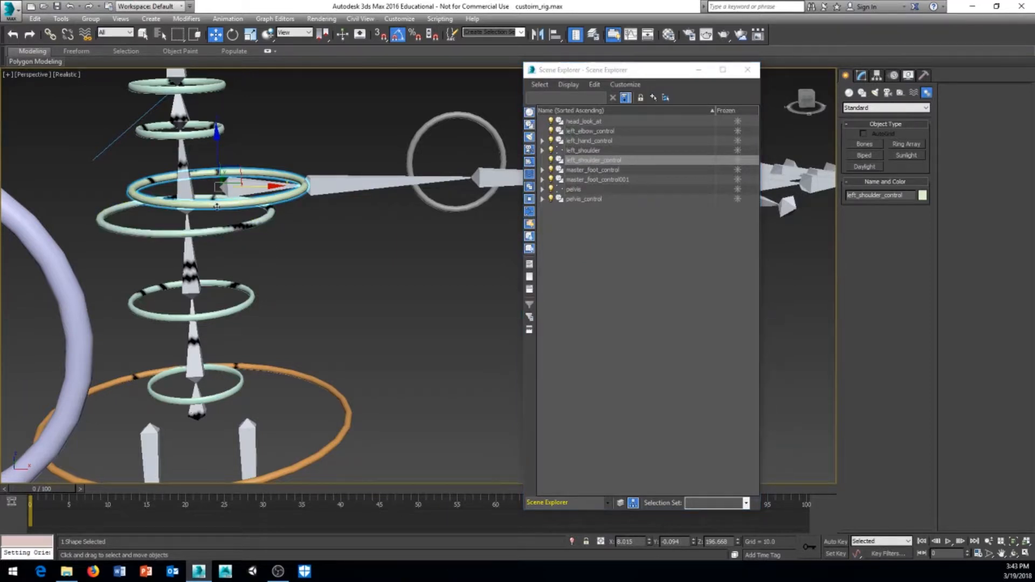
left_click(108, 213)
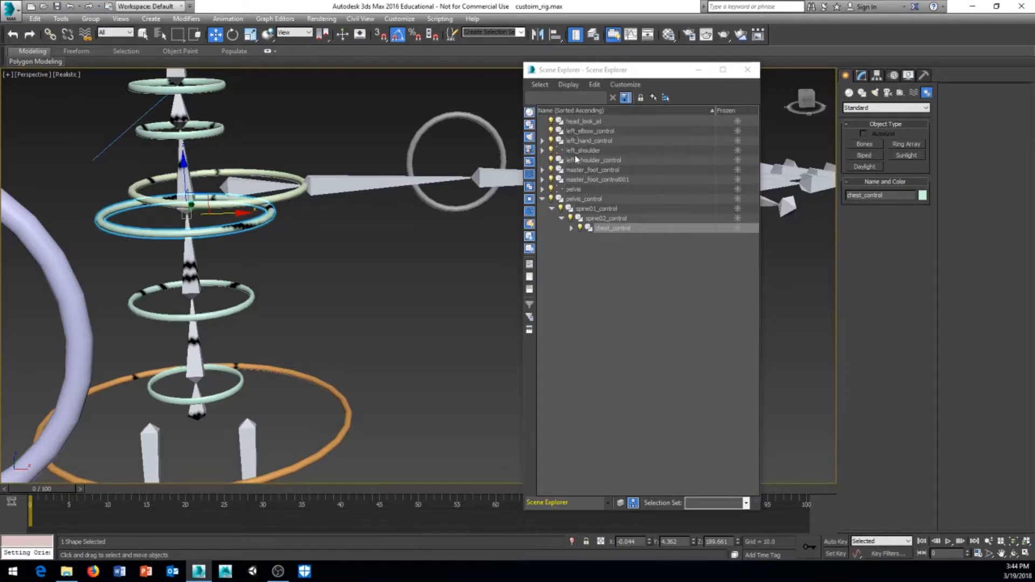
left_click_drag(578, 160, 618, 235)
Step: Rotate the chest control to test the shoulder link, undo the rotation, and close the Scene Explorer
left_click(260, 231)
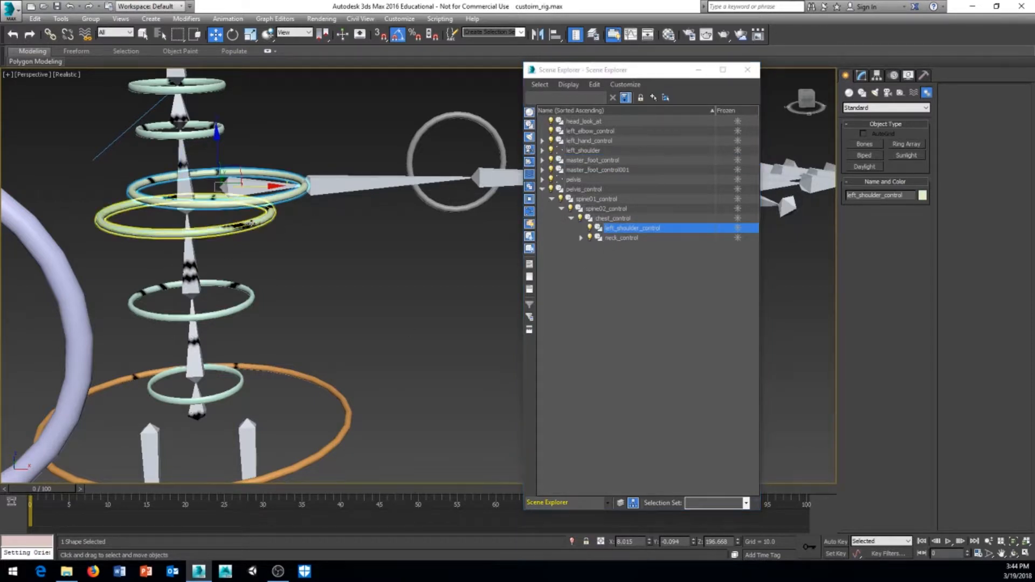
right_click(300, 239)
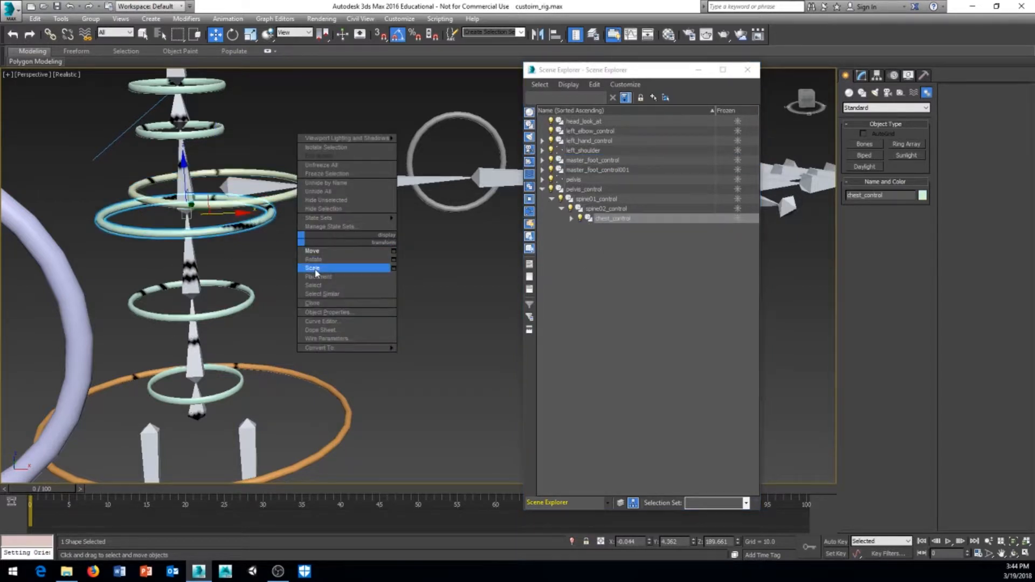
left_click(314, 259)
left_click_drag(215, 224, 184, 233)
key("ctrl+z")
middle_click_drag(308, 227, 303, 252, "alt")
scroll(303, 252, "down", 4)
middle_click_drag(434, 256, 315, 258)
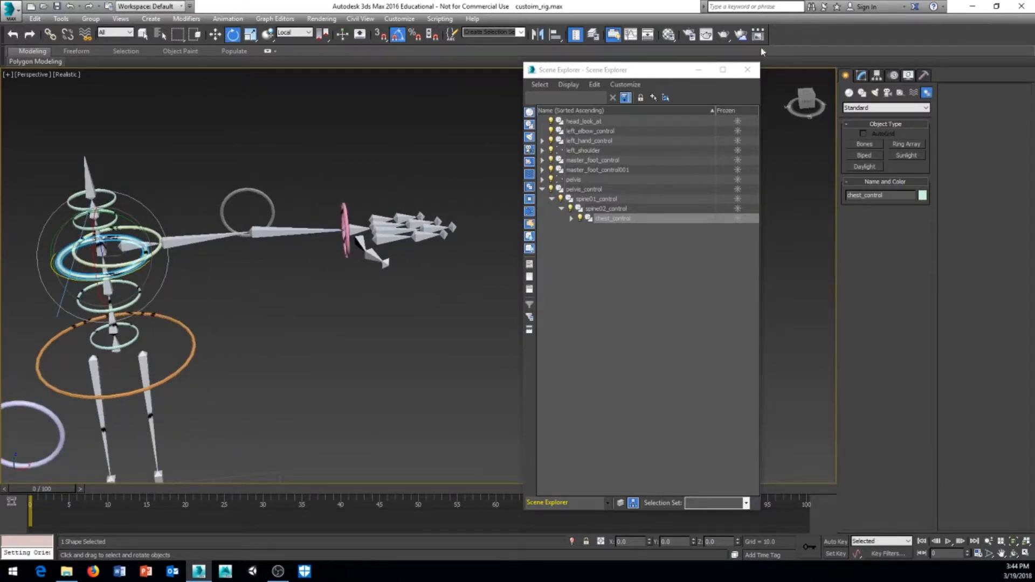
left_click(749, 71)
Step: Move the left hand control to test how the arm bends, and undo the move
middle_click_drag(360, 303, 472, 209, "alt")
left_click(391, 270)
right_click(474, 209)
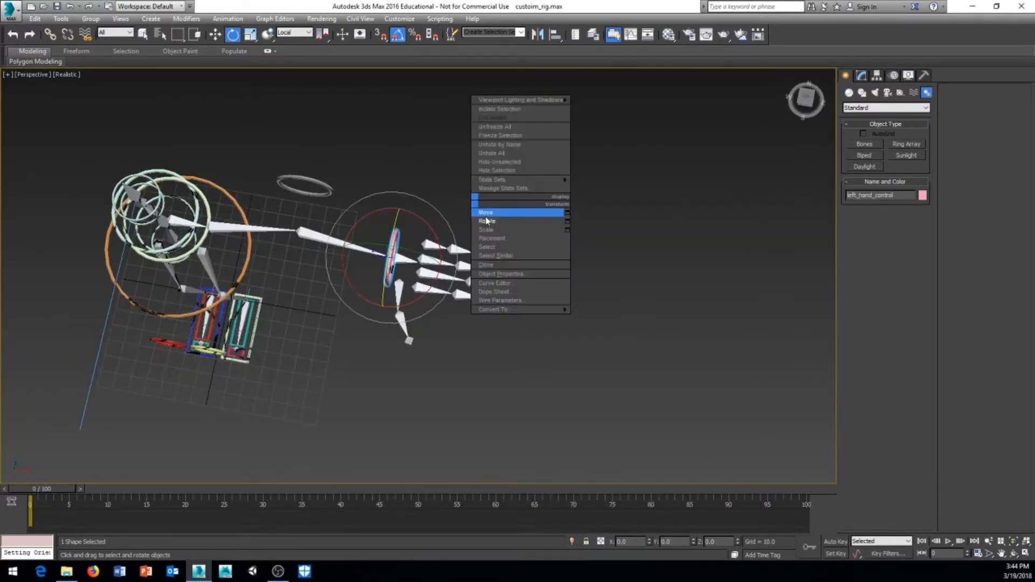
left_click(486, 216)
left_click_drag(405, 249, 371, 253)
key("ctrl+z")
Step: Examine the left arm, the hand control and the finger and thumb chains in the perspective view
middle_click_drag(389, 296, 356, 273)
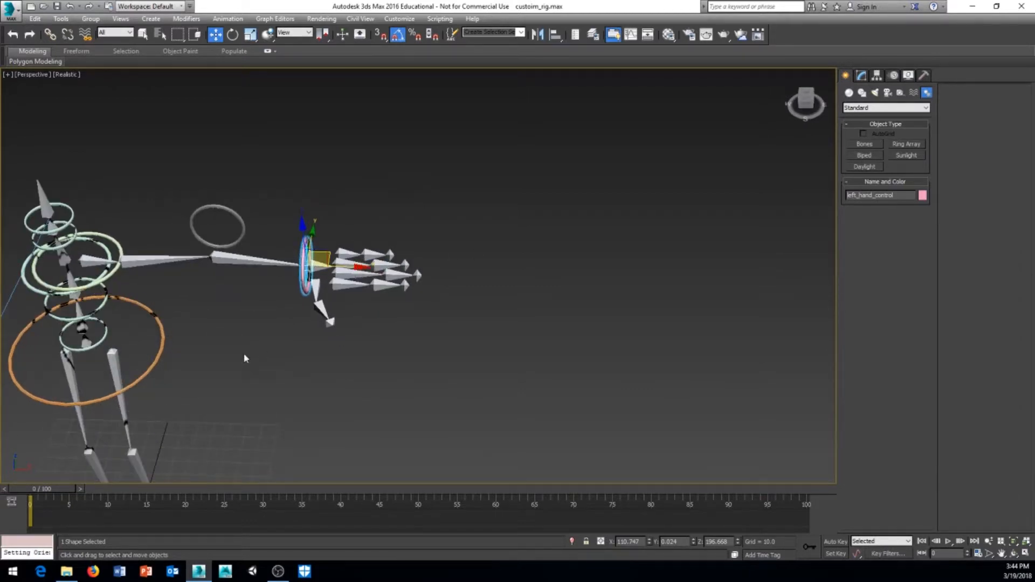
middle_click_drag(215, 349, 237, 318)
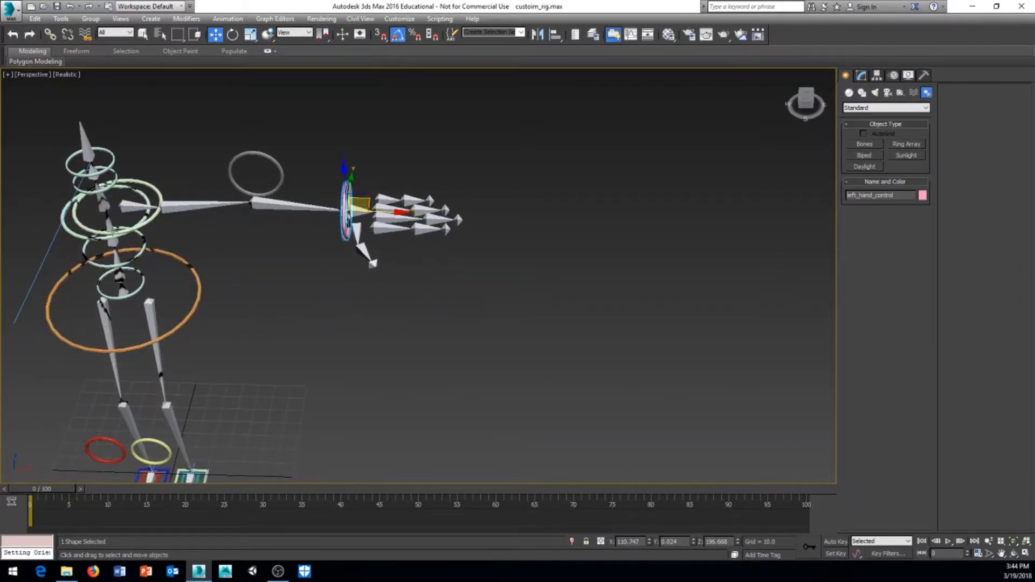
middle_click_drag(224, 267, 189, 347)
scroll(189, 347, "up", 4)
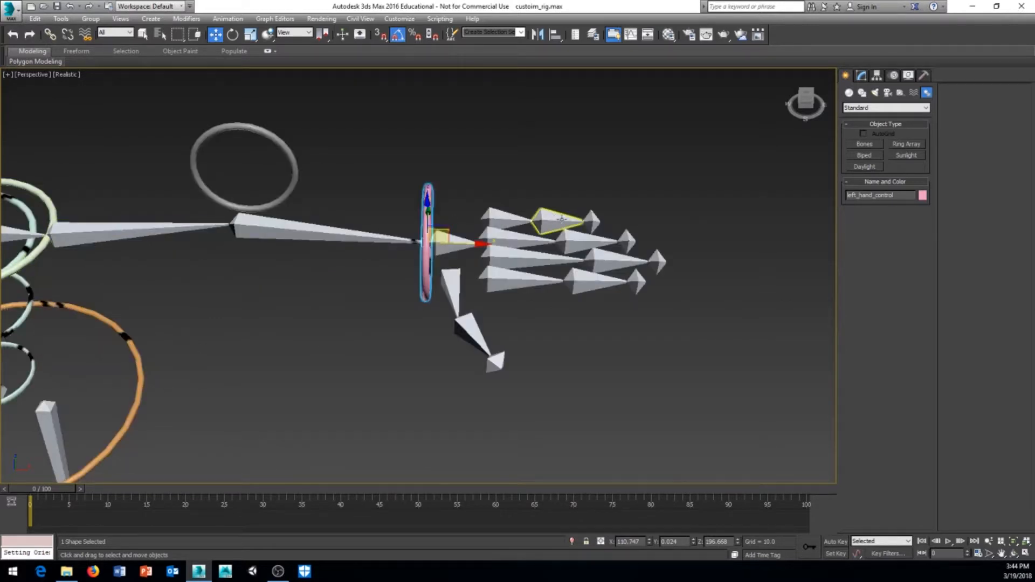
scroll(214, 362, "down", 5)
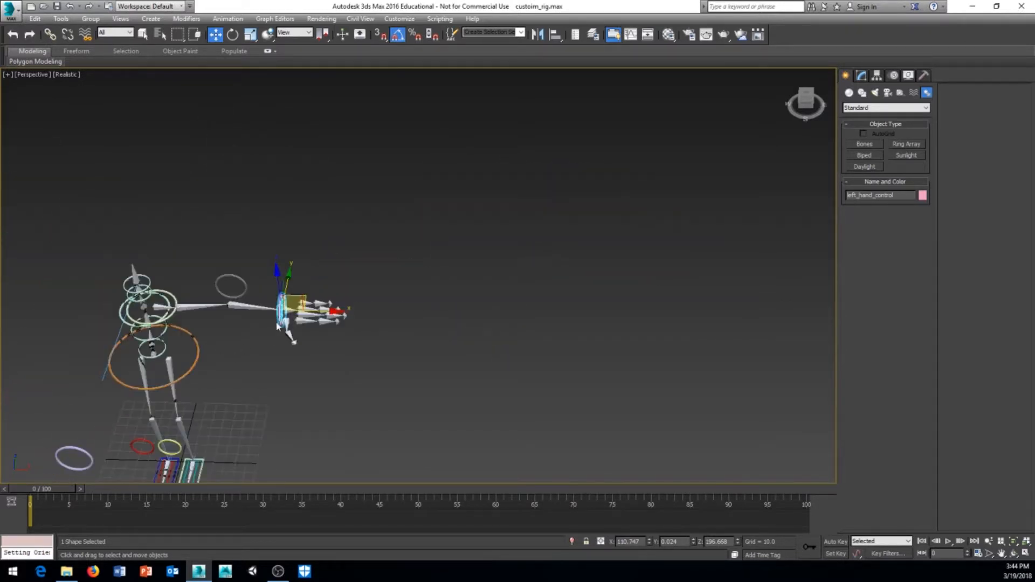
scroll(251, 360, "up", 5)
scroll(232, 378, "down", 3)
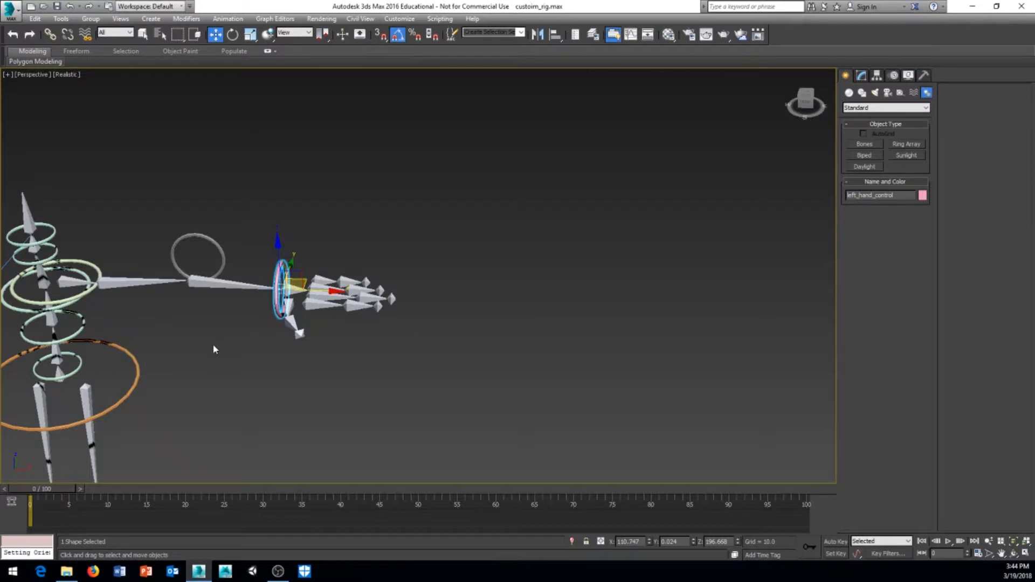
scroll(354, 291, "up", 5)
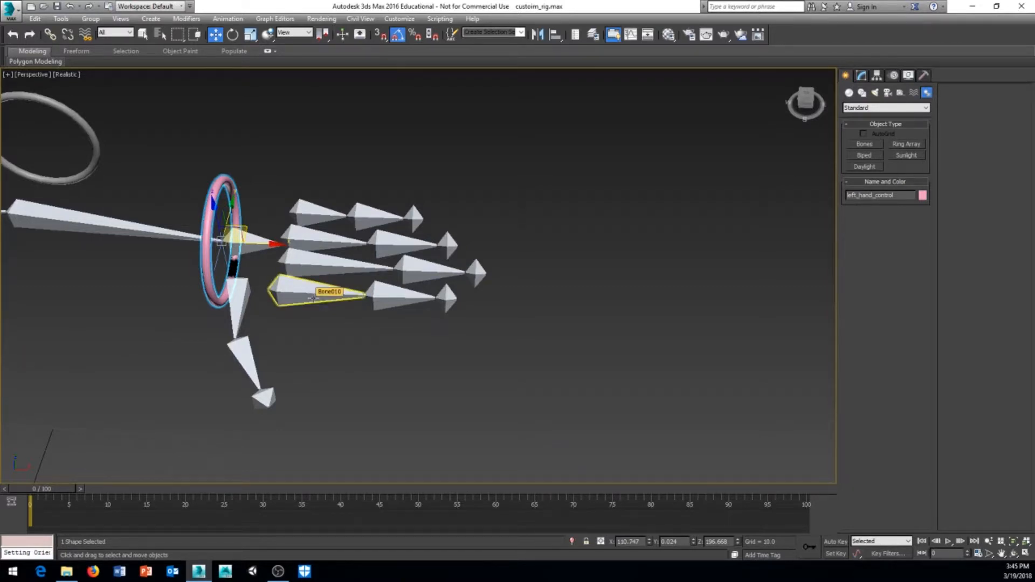
Step: Create a Slider manipulator helper labelled left_pointeer_slider in the empty space beyond the left hand's fingertips
middle_click_drag(385, 344, 362, 317, "alt")
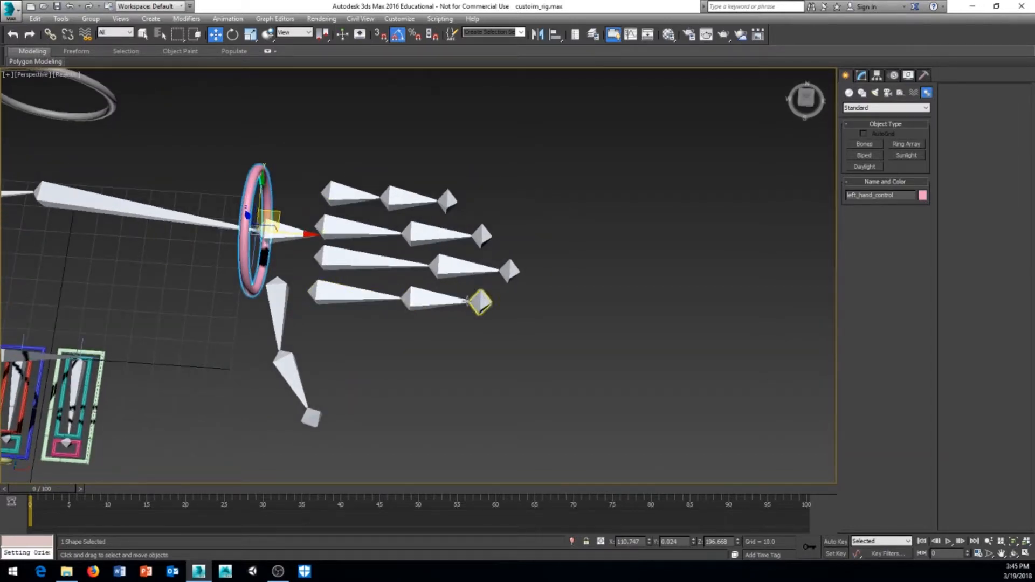
mouse_move(368, 332)
middle_mouse_down("alt")
mouse_move(347, 351)
mouse_move(354, 335)
middle_mouse_up("alt")
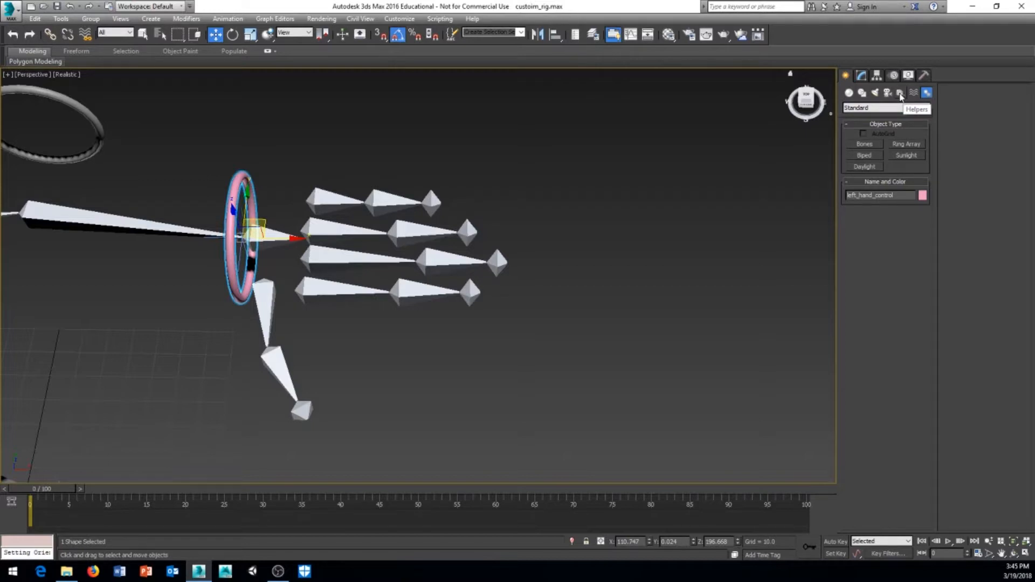
left_click(901, 94)
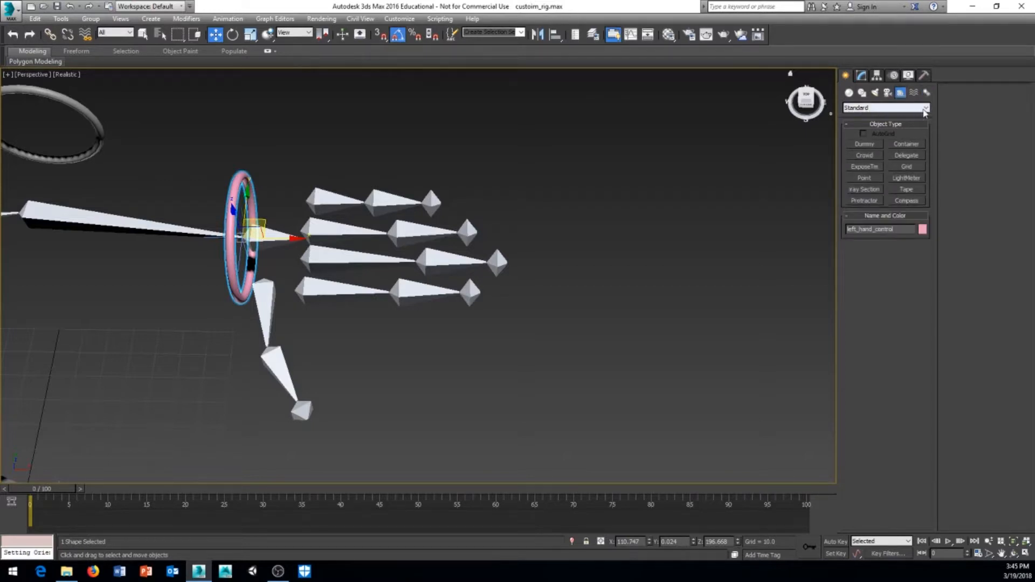
left_click(925, 109)
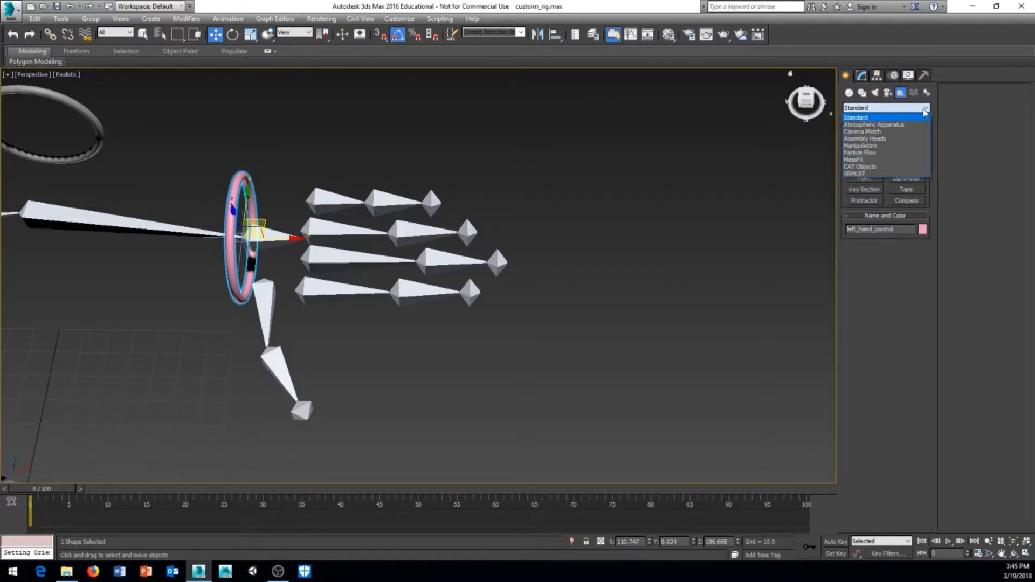
left_click(860, 145)
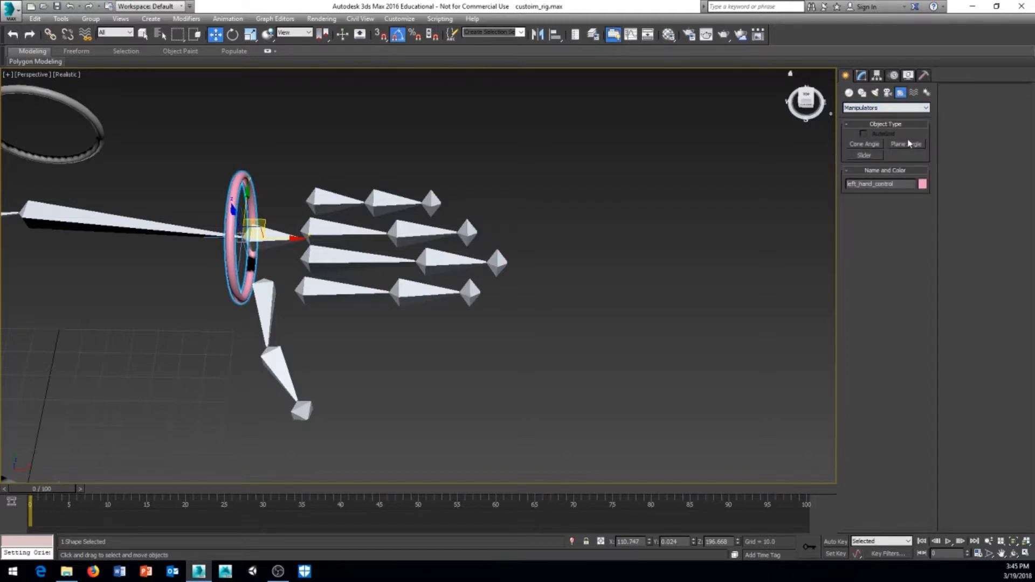
left_click(865, 155)
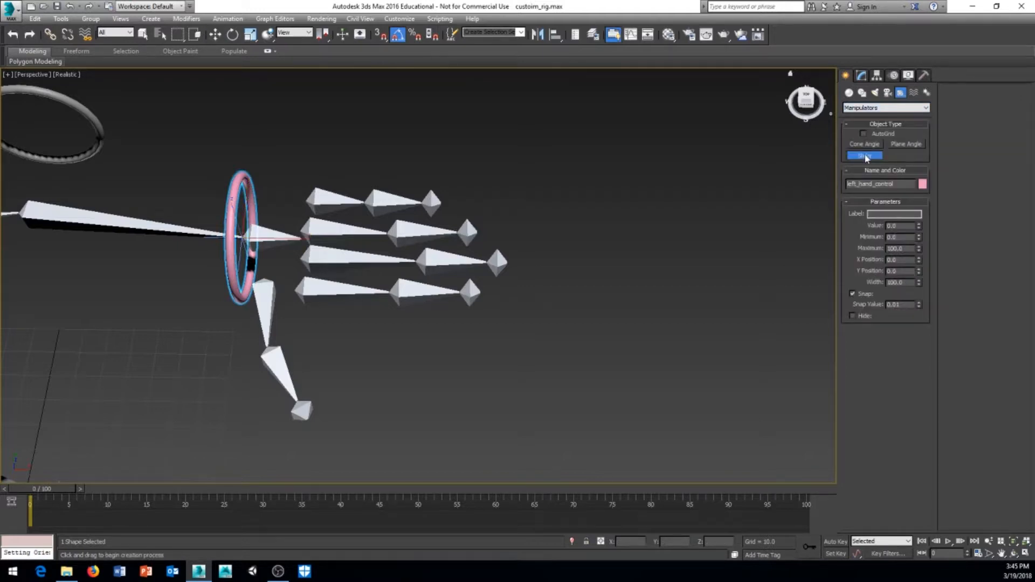
left_click(871, 214)
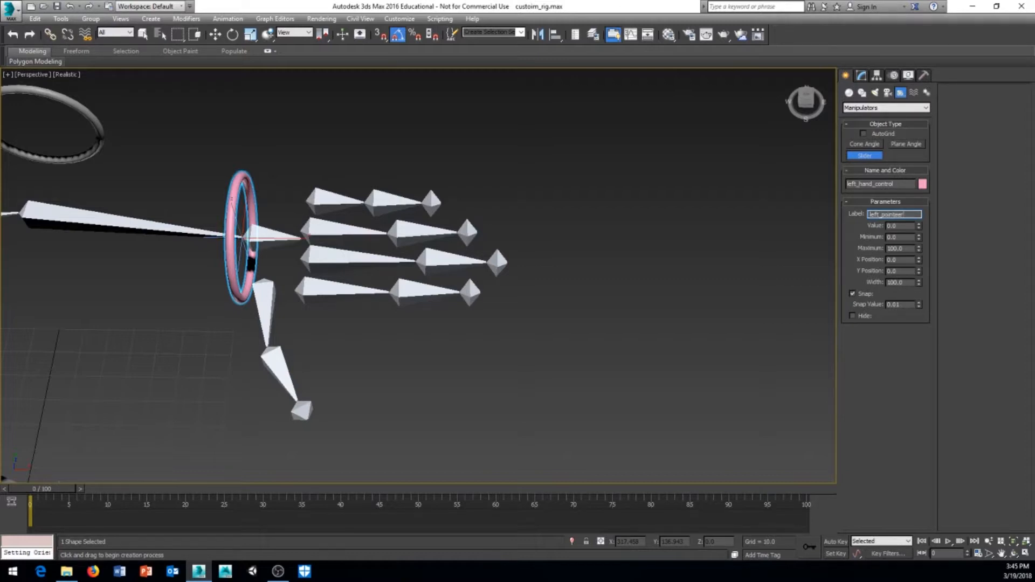
type("r")
left_click(685, 184)
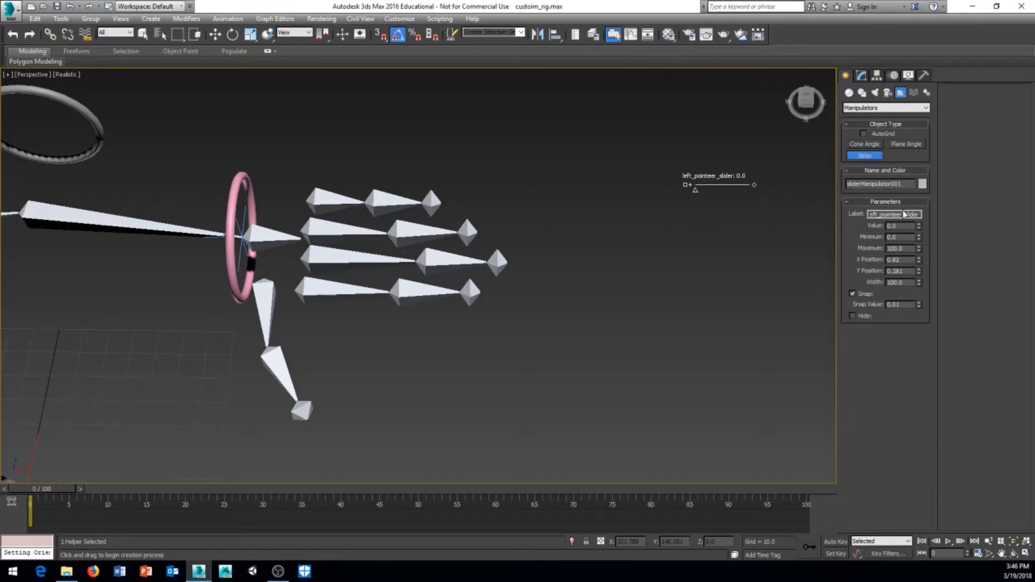
key("w")
right_click(771, 213)
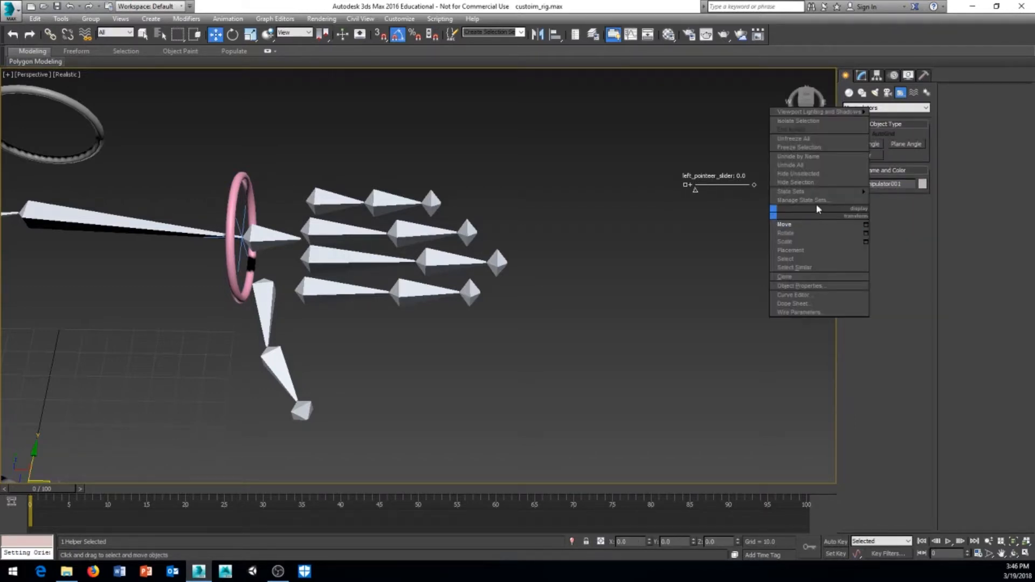
left_click(786, 228)
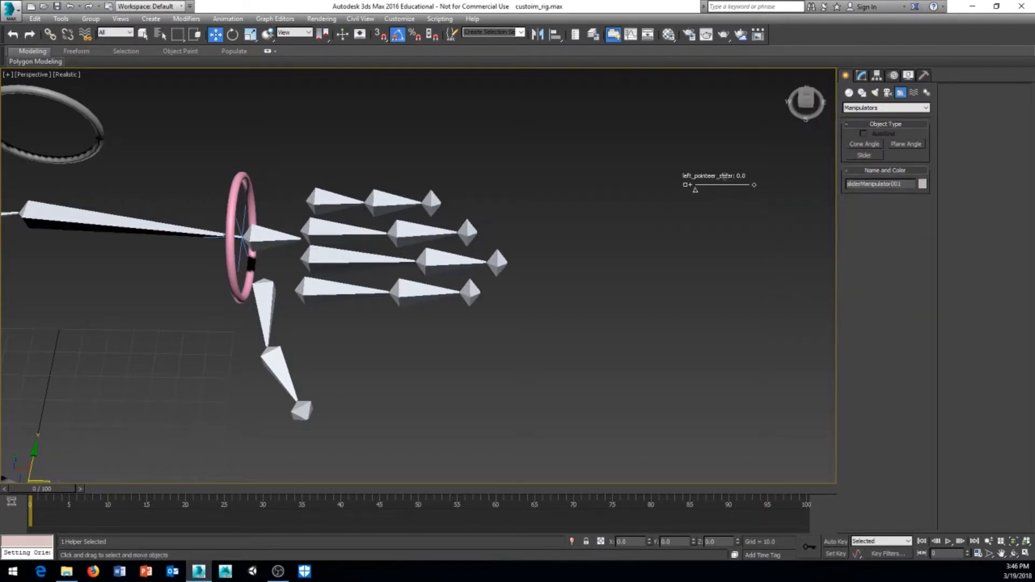
Step: Correct the slider's label to left_pointer_finger_slider and give the slider object the same name
left_click(861, 75)
double_click(898, 228)
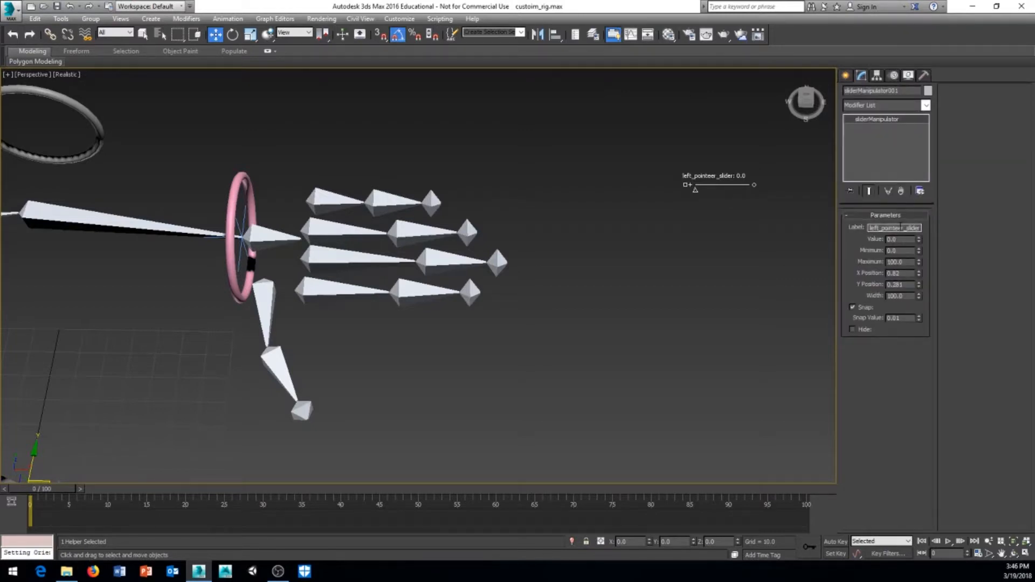
key("BackSpace")
double_click(874, 90)
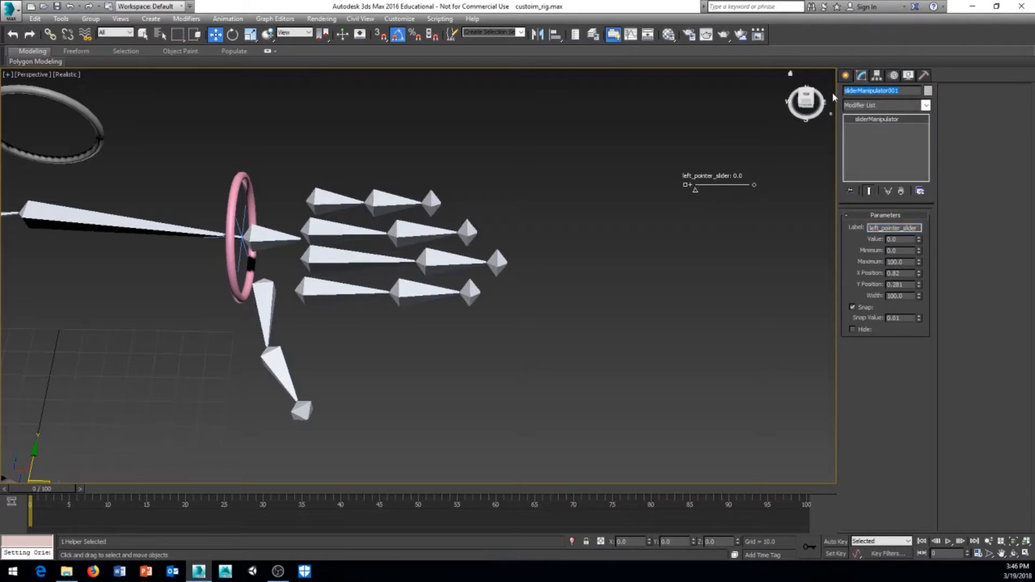
type("le")
left_click(911, 227)
type("finger_")
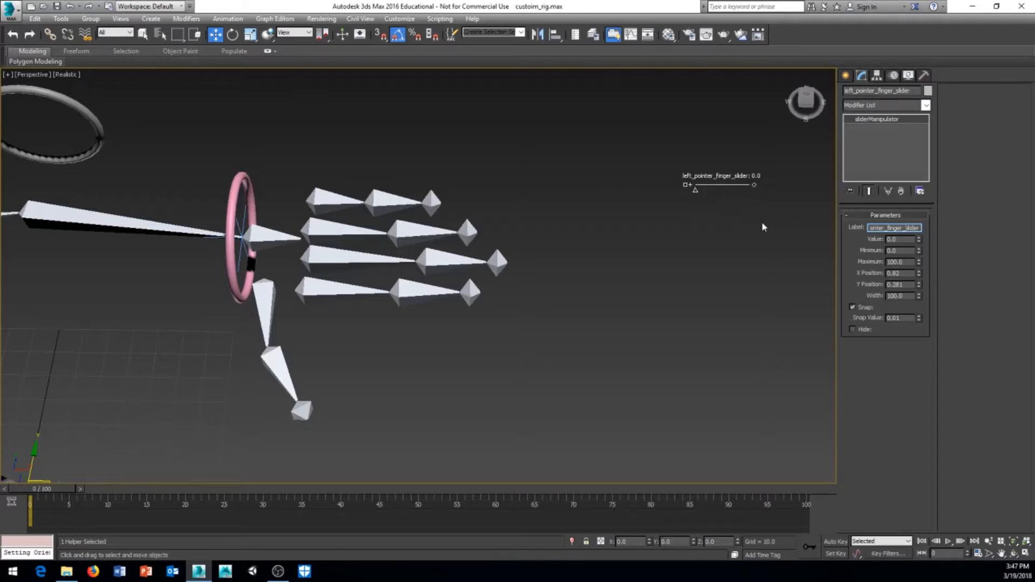
Step: Use the manipulate mode to reposition the slider in the viewport at about X 0.859, Y 0.199
right_click(735, 214)
left_click(757, 226)
left_click(343, 35)
left_click_drag(686, 185, 717, 152)
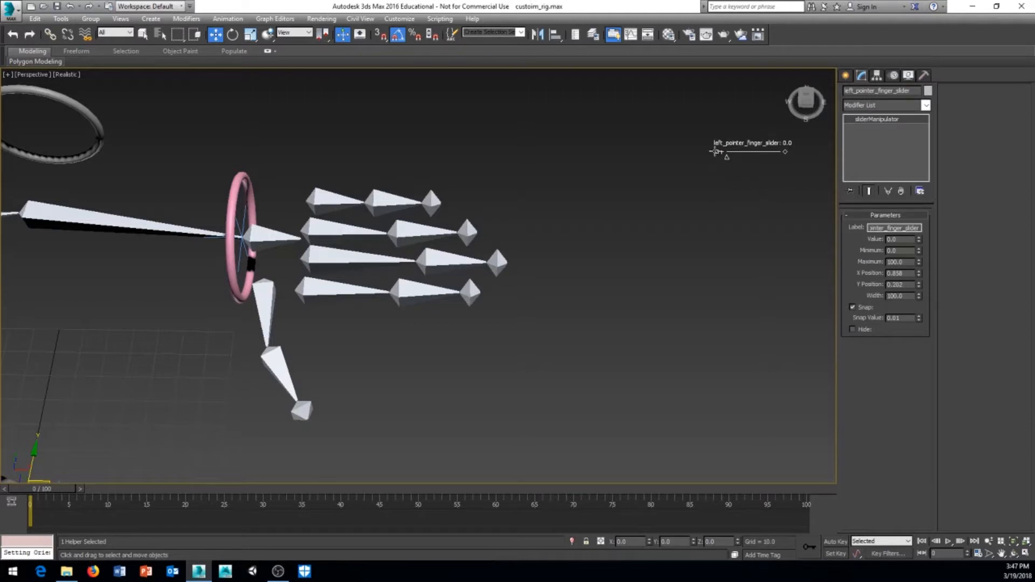
left_click_drag(716, 152, 718, 151)
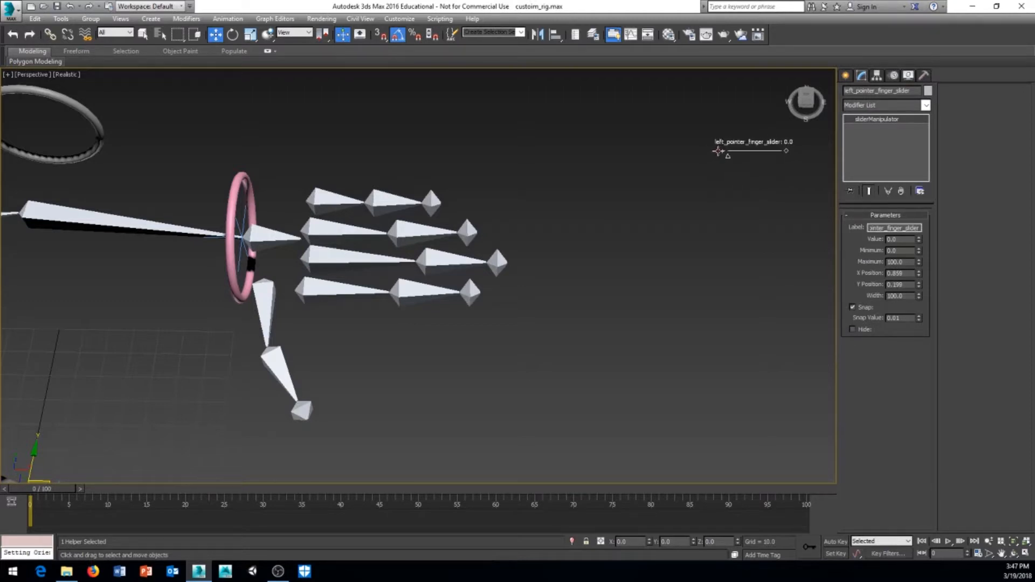
left_click(343, 34)
Step: Rename the base bone of the pointer finger left_upper_pointer_finger and copy the name
middle_click_drag(510, 177, 517, 198)
middle_click_drag(542, 272, 538, 260)
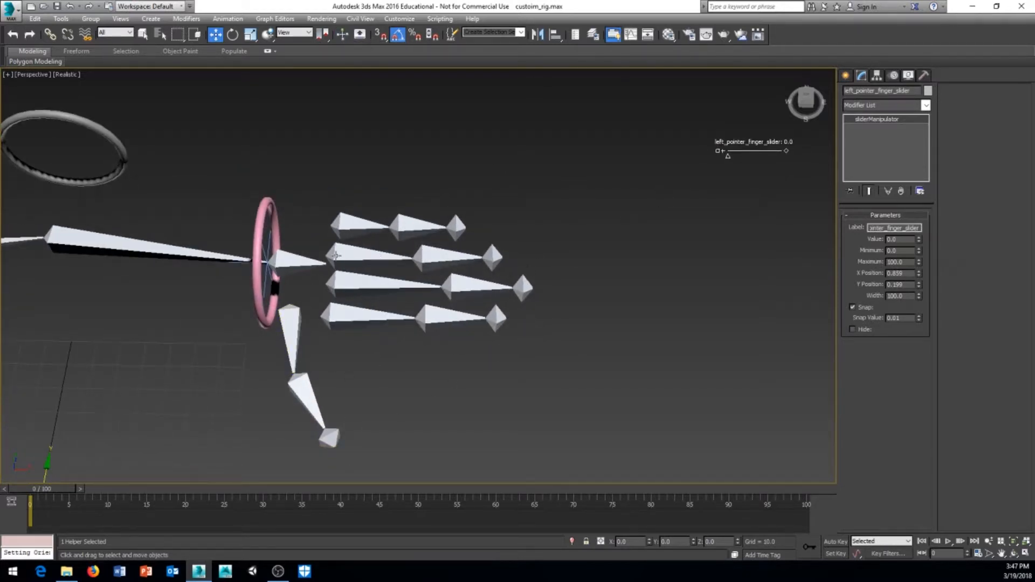
middle_click_drag(326, 337, 315, 318)
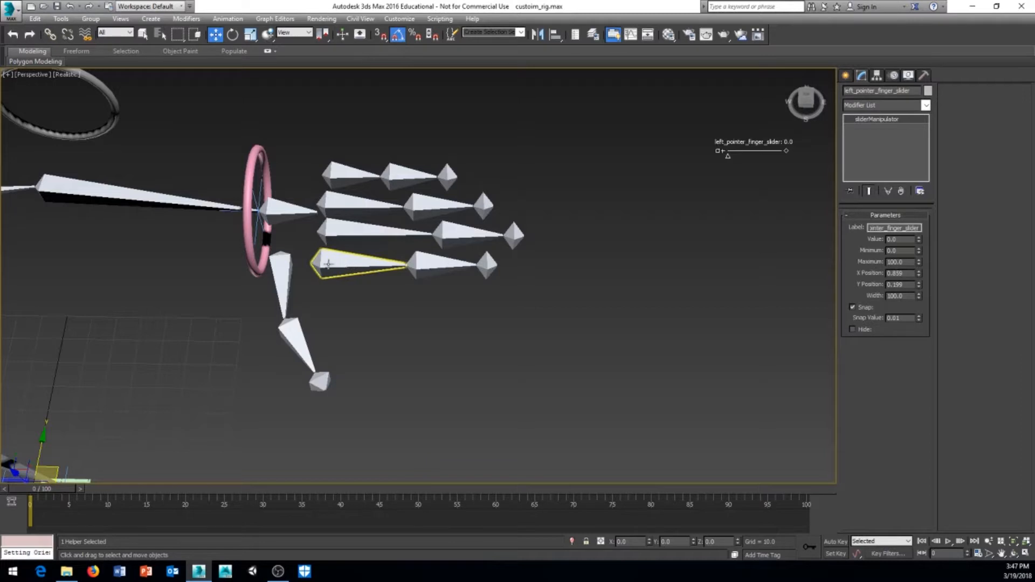
right_click(326, 265)
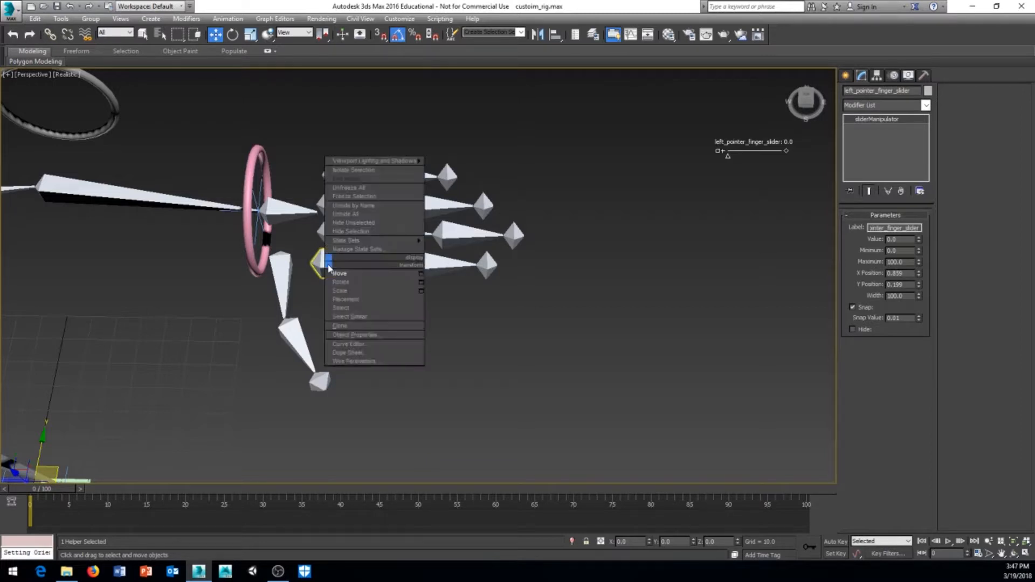
left_click(523, 343)
left_click(350, 269)
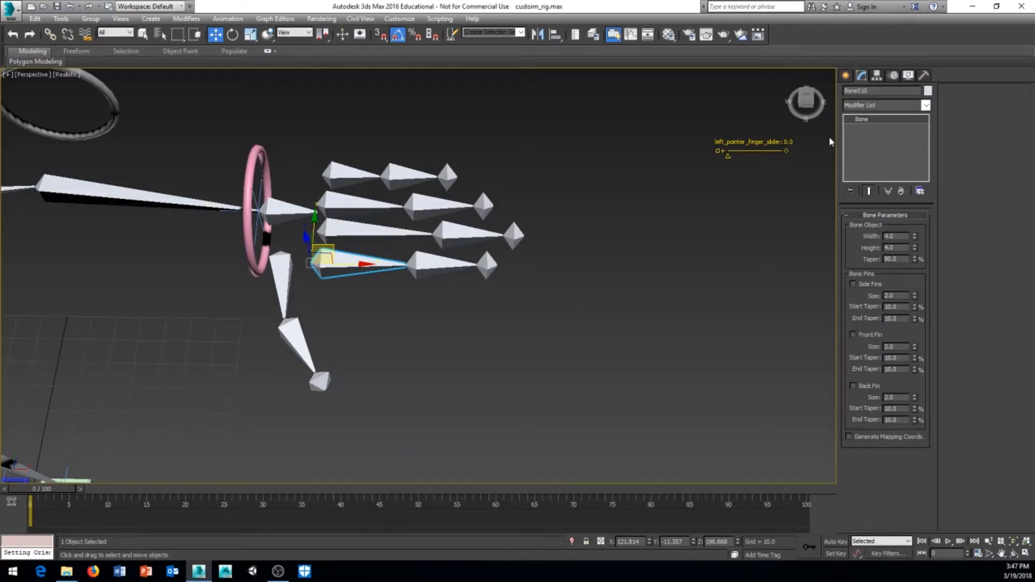
left_click(863, 90)
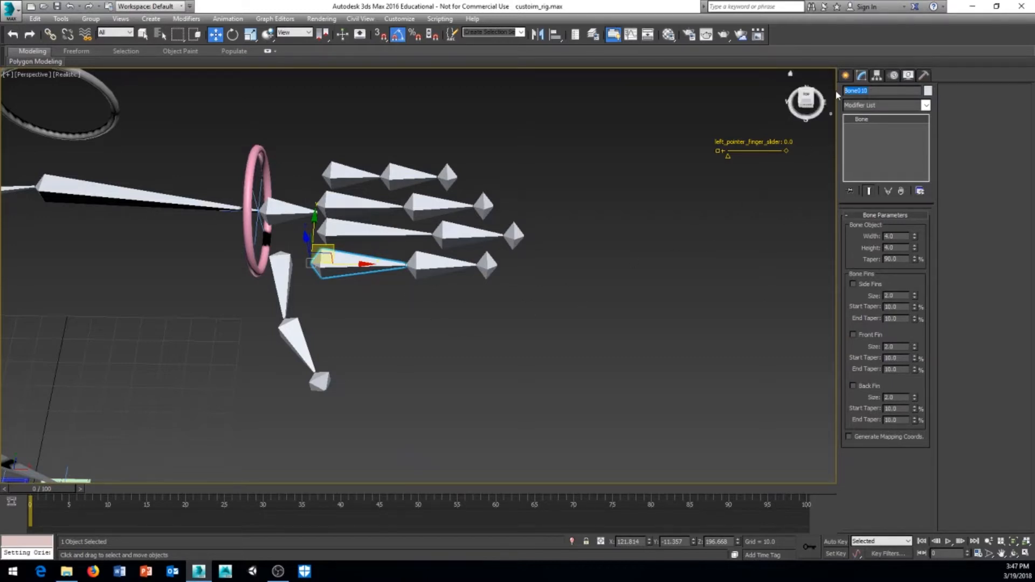
key("BackSpace")
left_click(890, 90)
key("ctrl+c")
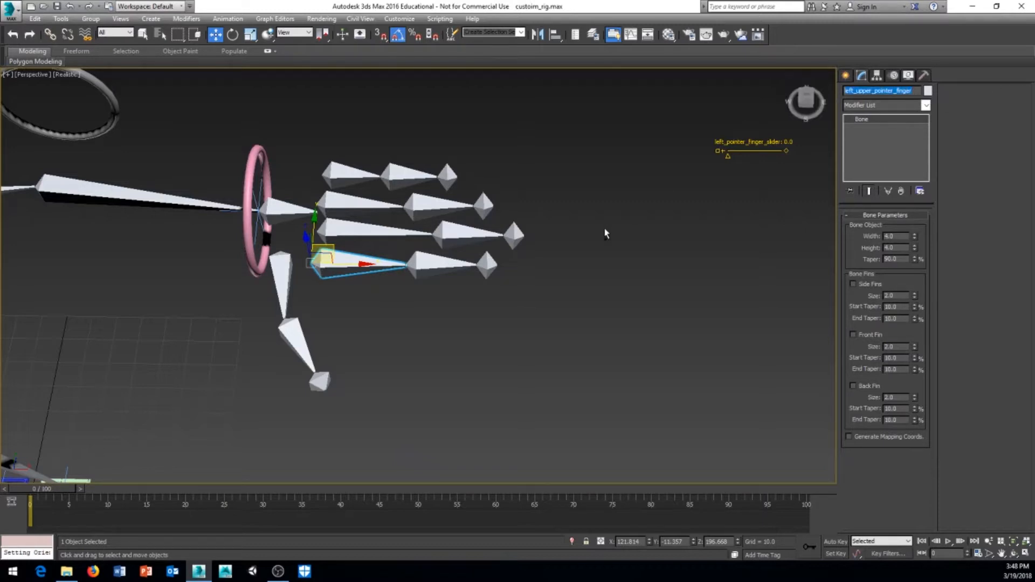
Step: Rename the middle bone of the pointer finger left_mid_pointer_finger, reusing the copied name
left_click(443, 258)
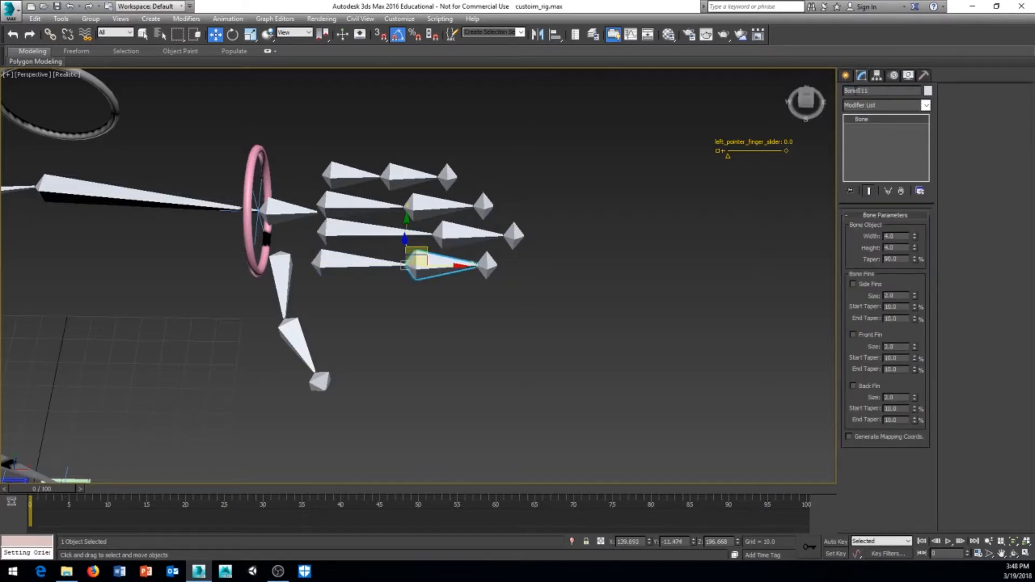
left_click(869, 91)
key("ctrl+v")
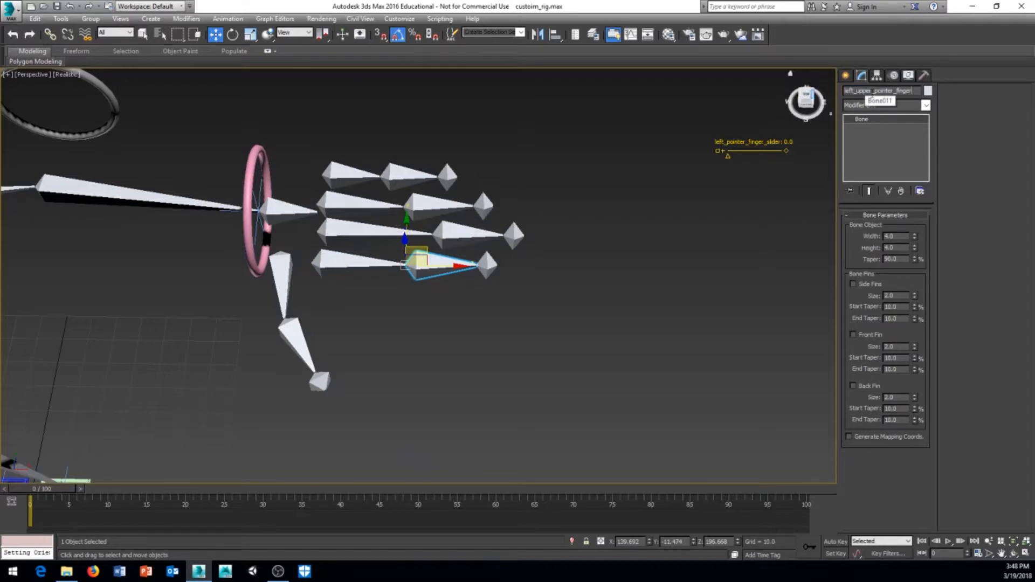
left_click(874, 90)
key("BackSpace")
key("BackSpace")
key("BackSpace")
key("BackSpace")
key("BackSpace")
key("BackSpace")
type("mid_")
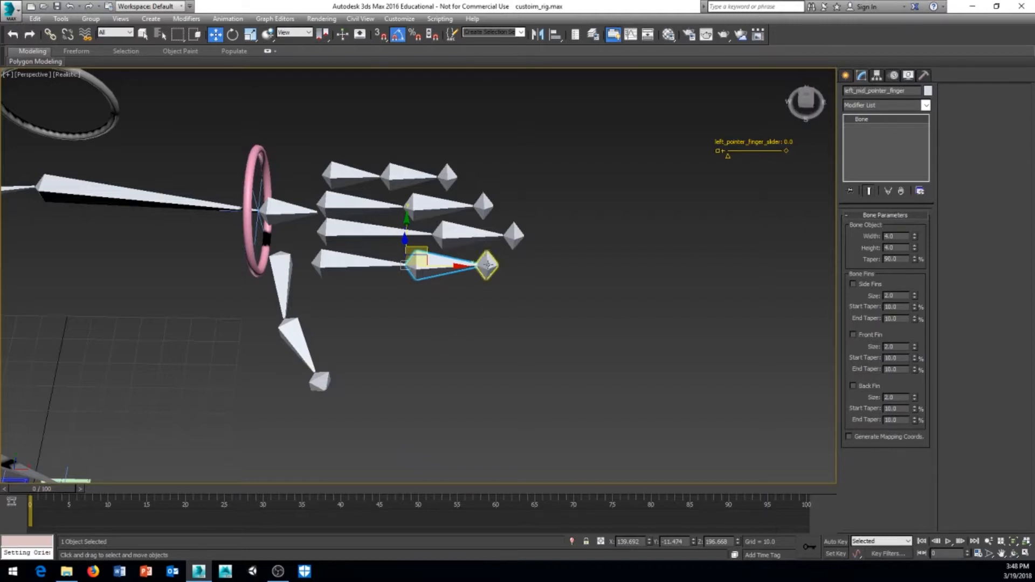
left_click(563, 266)
Step: Rename the tip bone of the pointer finger left_end_pointer_finger, reusing the copied name
left_click(488, 270)
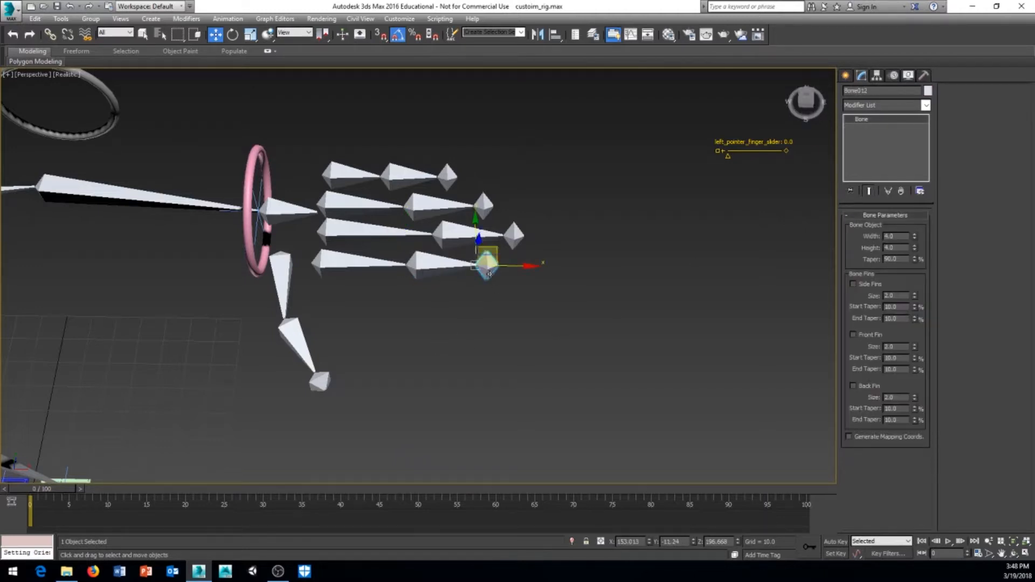
left_click_drag(883, 91, 814, 96)
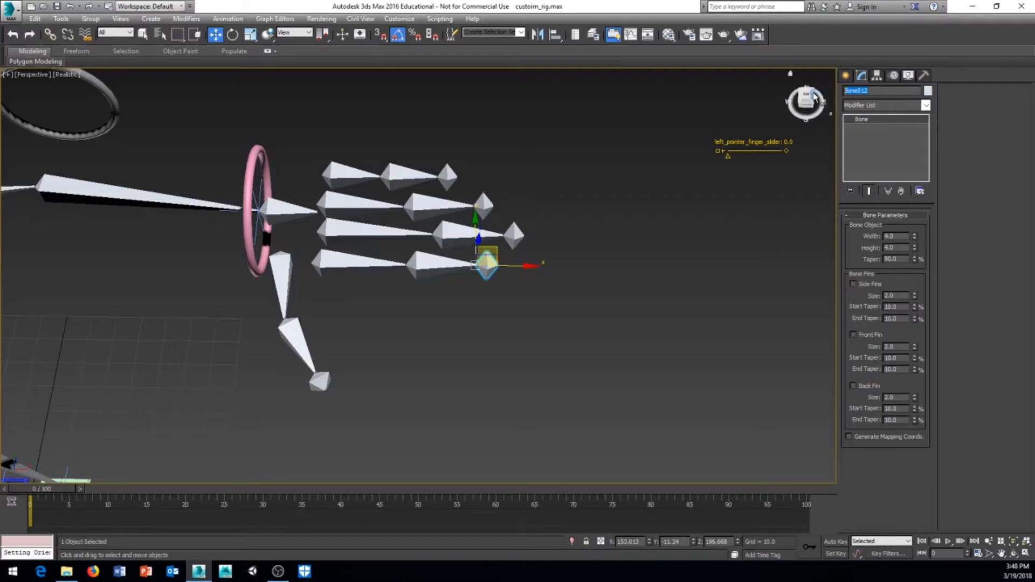
key("ctrl+v")
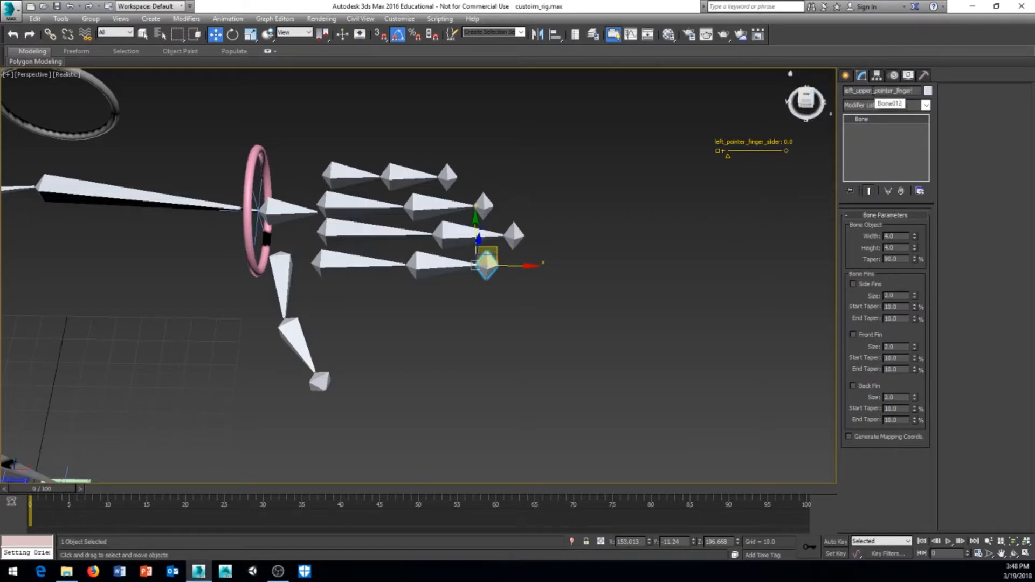
left_click(873, 91)
key("BackSpace")
key("BackSpace")
key("BackSpace")
key("BackSpace")
key("BackSpace")
type("left_end")
Step: Check the names of the three pointer finger bones from base to tip
left_click(362, 263)
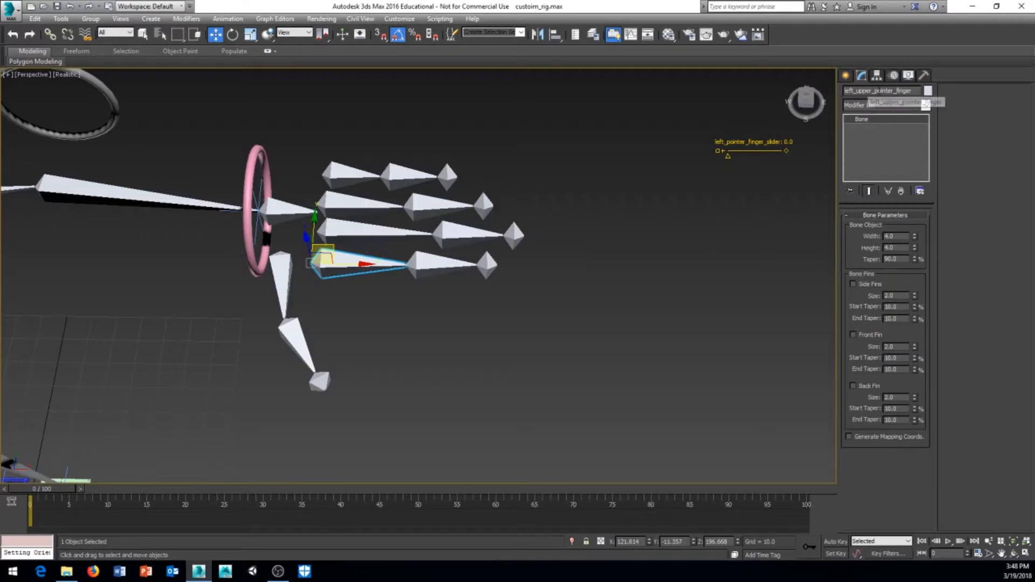
left_click(442, 264)
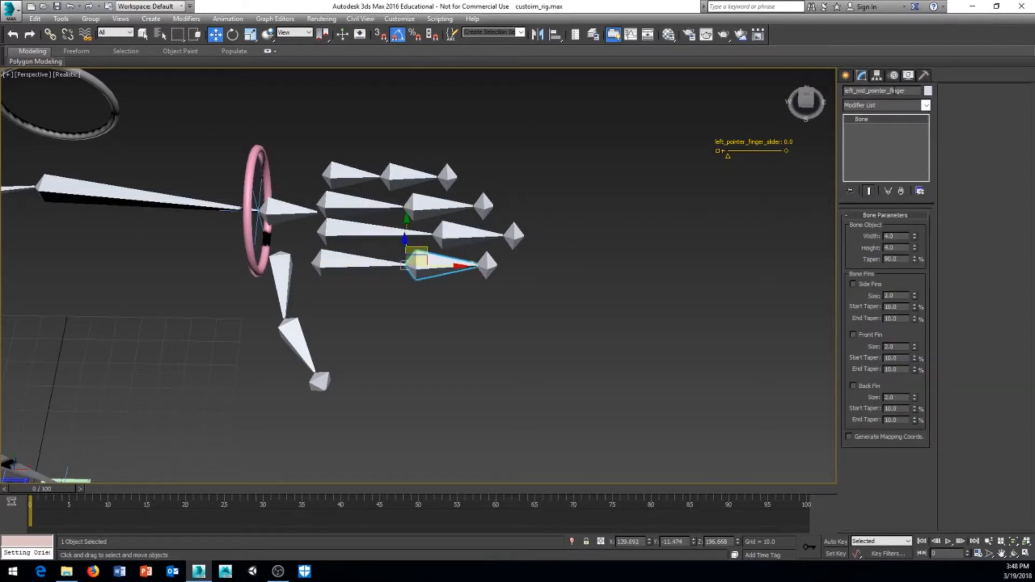
left_click(487, 265)
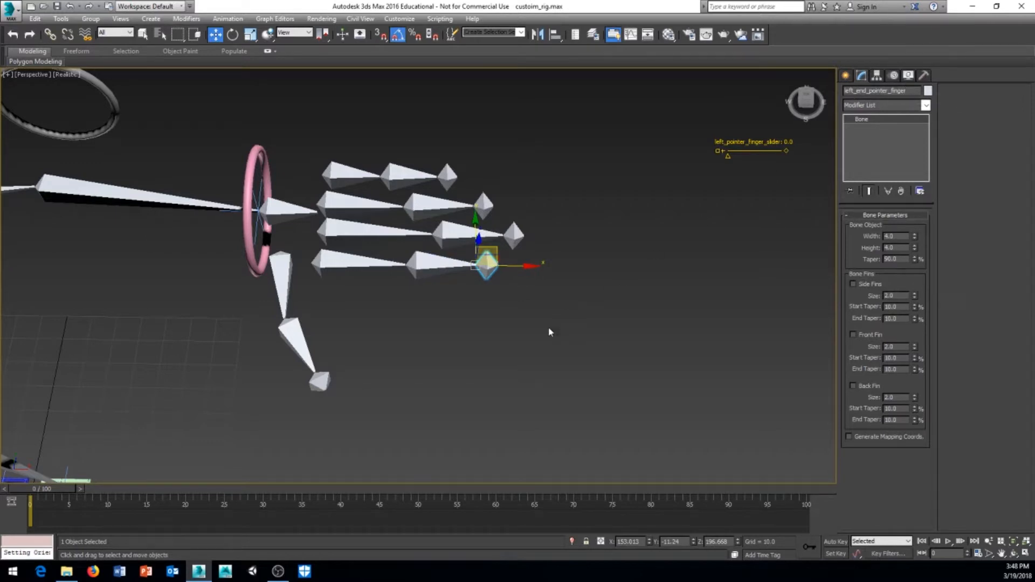
middle_click_drag(513, 332, 513, 334)
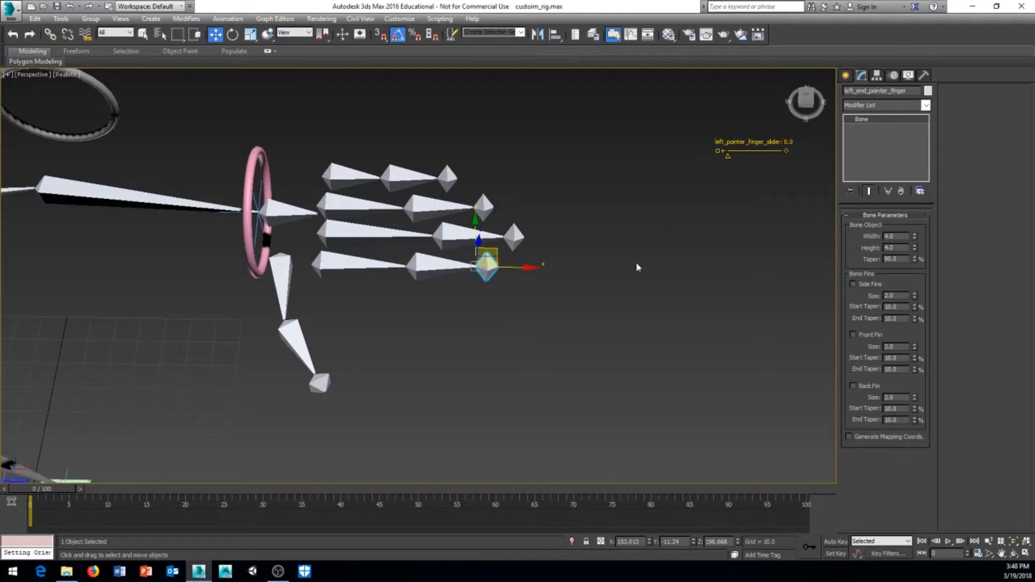
left_click(346, 266)
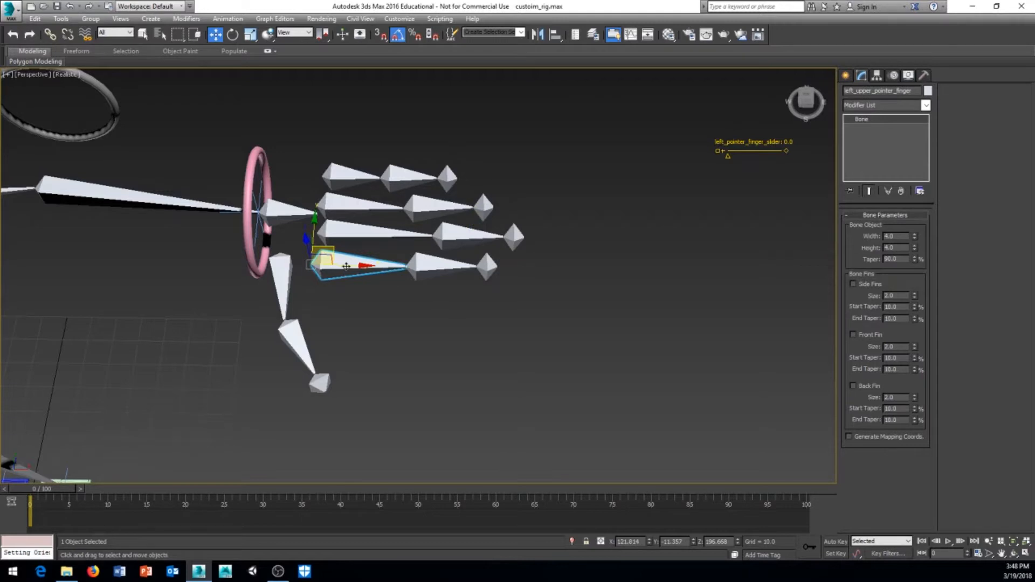
right_click(346, 266)
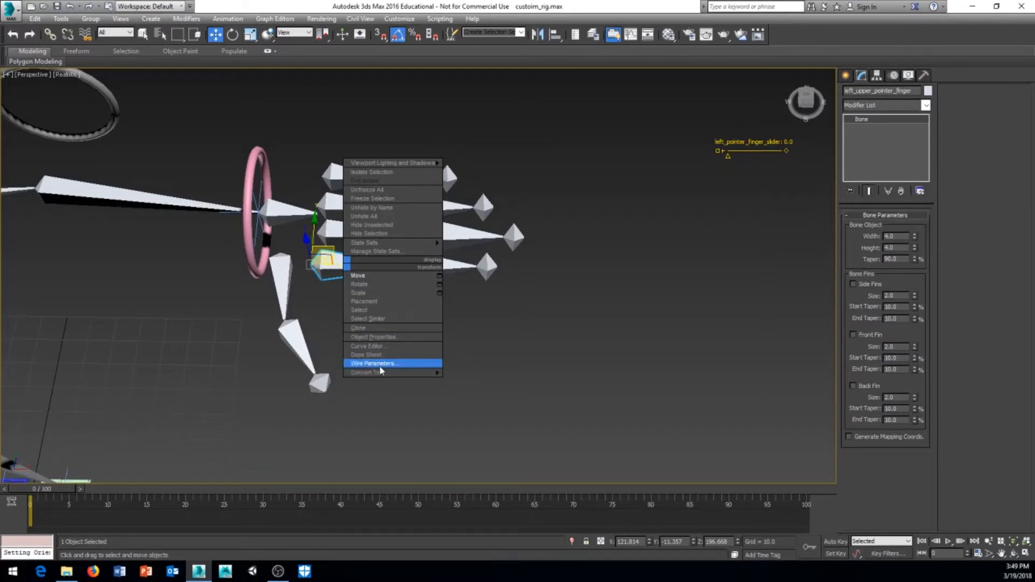
left_click(377, 365)
mouse_move(287, 277)
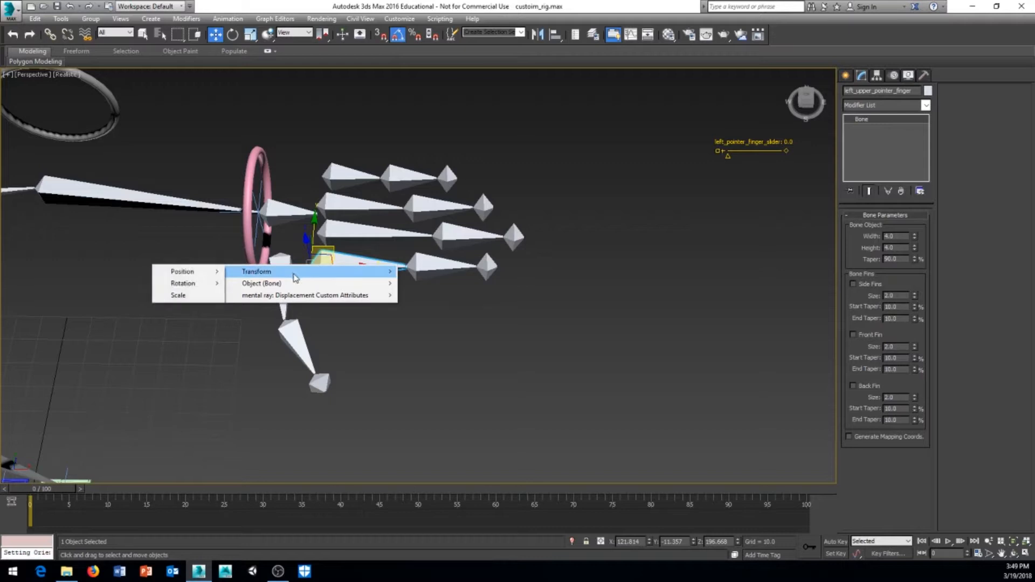
mouse_move(177, 286)
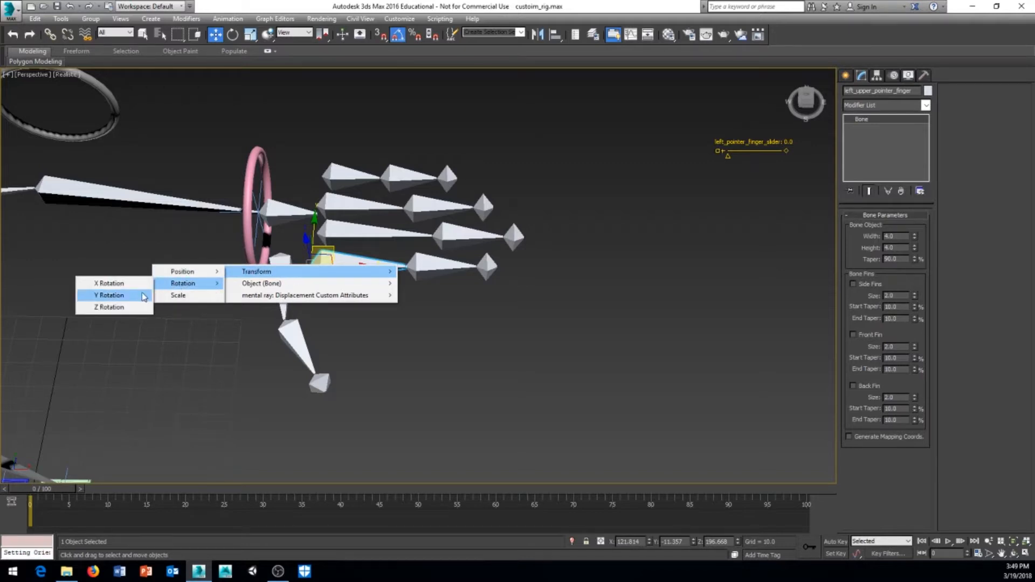
left_click(418, 346)
Step: Examine the local rotation axes of the pointer finger's base bone to determine which axis bends the finger
middle_click_drag(378, 302, 315, 339)
left_click(346, 311)
right_click(369, 361)
left_click(392, 382)
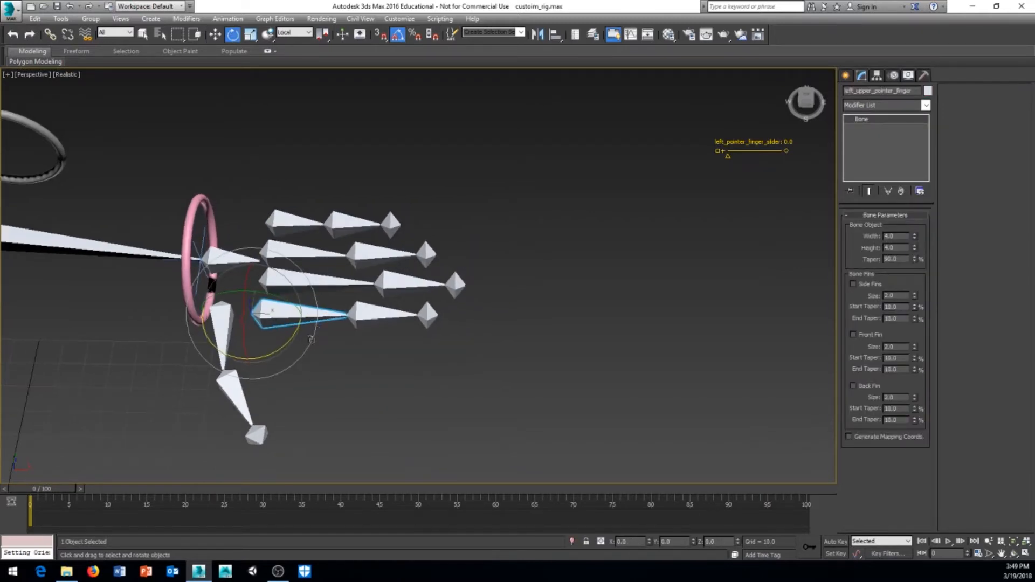
middle_click_drag(295, 184, 286, 320, "alt")
mouse_move(290, 286)
left_mouse_down()
mouse_move(288, 313)
mouse_move(290, 292)
left_mouse_up()
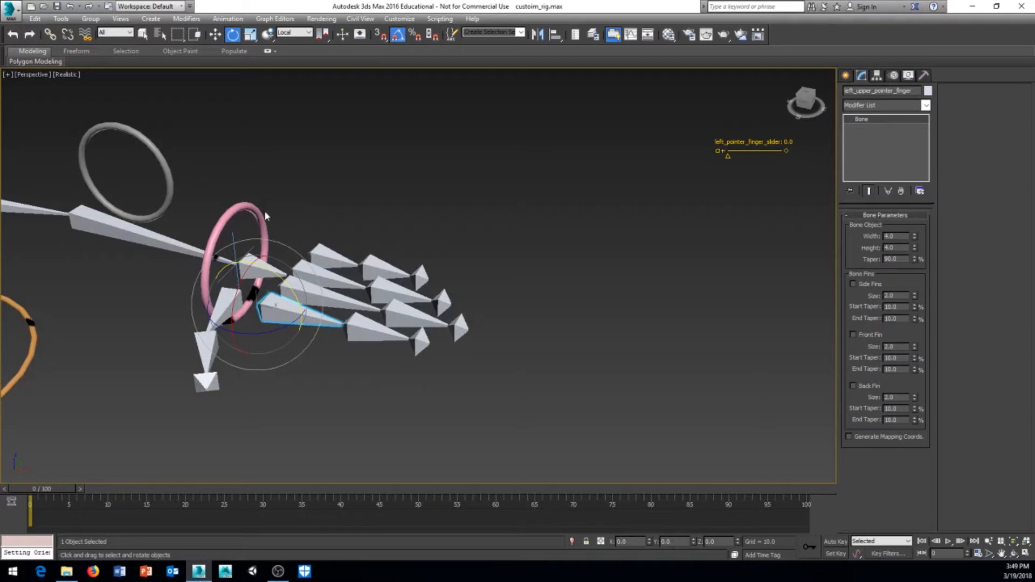
mouse_move(286, 282)
left_mouse_down()
mouse_move(287, 302)
mouse_move(286, 283)
left_mouse_up()
middle_click_drag(311, 341, 320, 331)
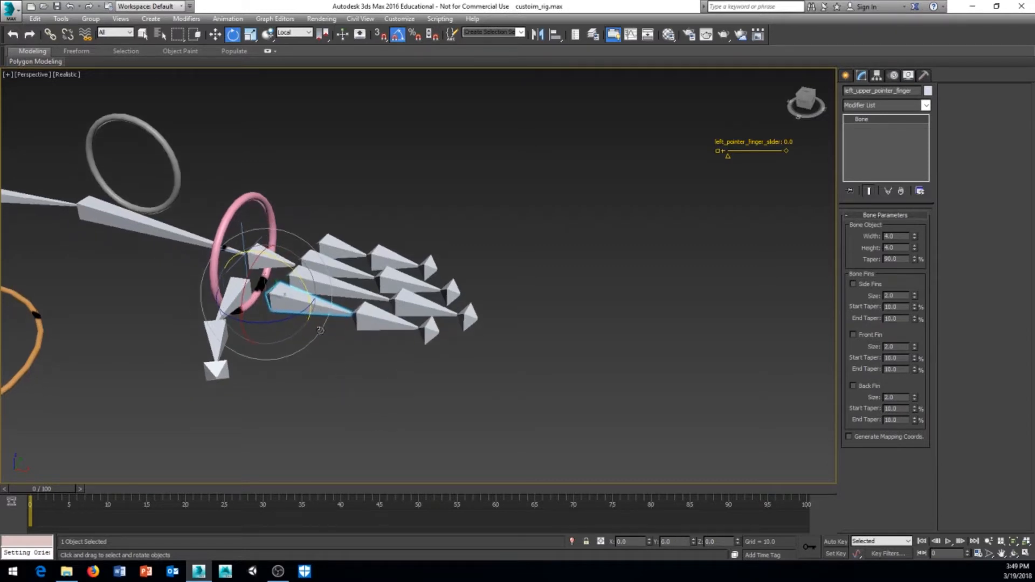
left_click(347, 366)
Step: Start wiring the base pointer finger bone's Y Rotation to the value parameter of left_pointer_finger_slider
right_click(313, 304)
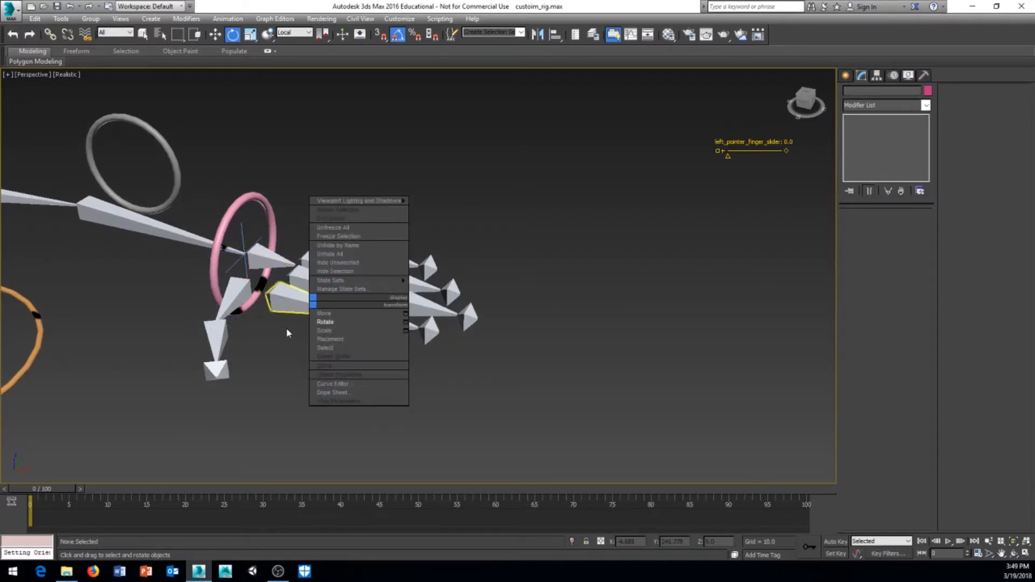
left_click(341, 400)
left_click(298, 301)
right_click(298, 302)
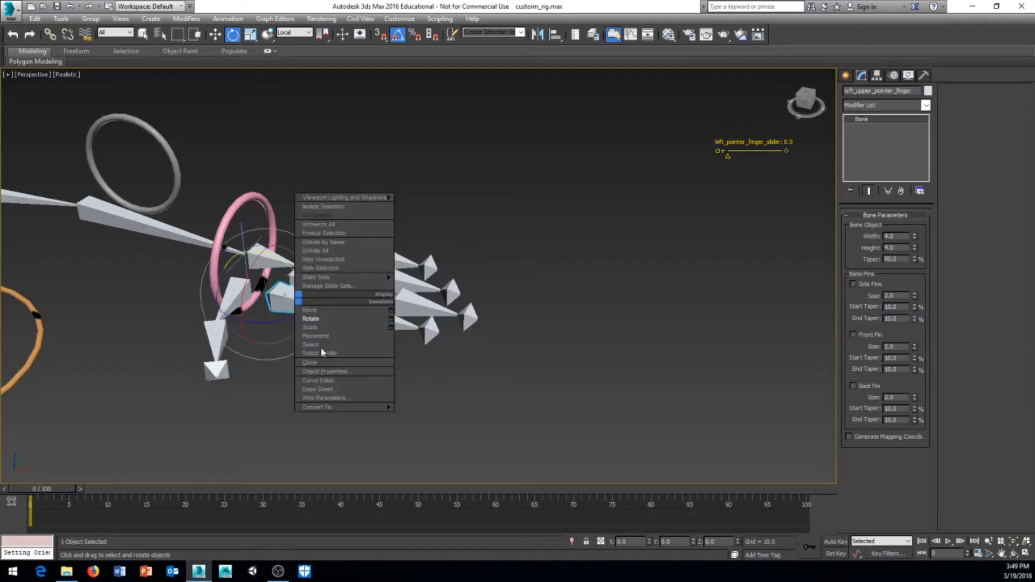
left_click(324, 398)
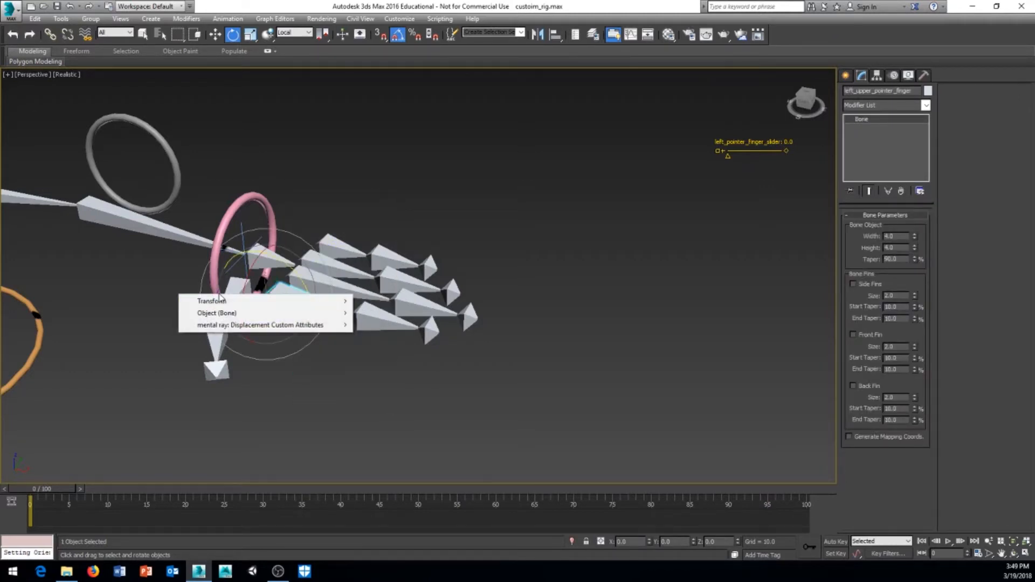
mouse_move(216, 301)
mouse_move(143, 313)
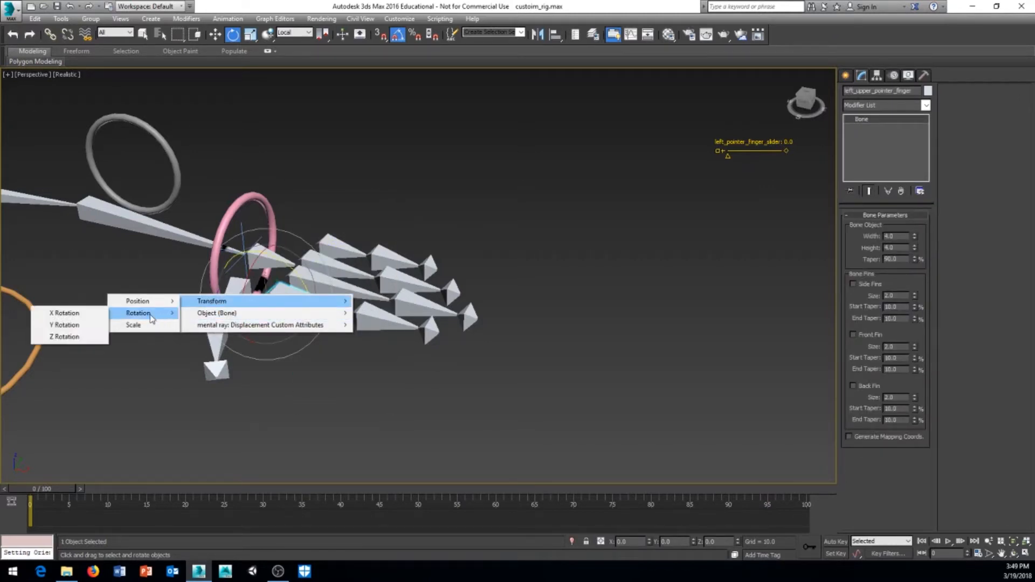
left_click(64, 337)
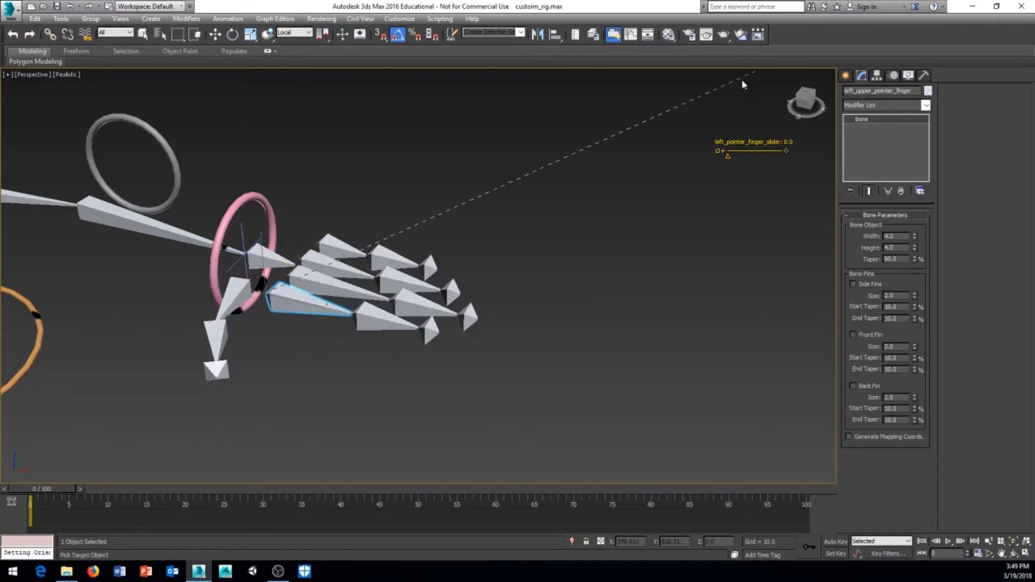
left_click(737, 141)
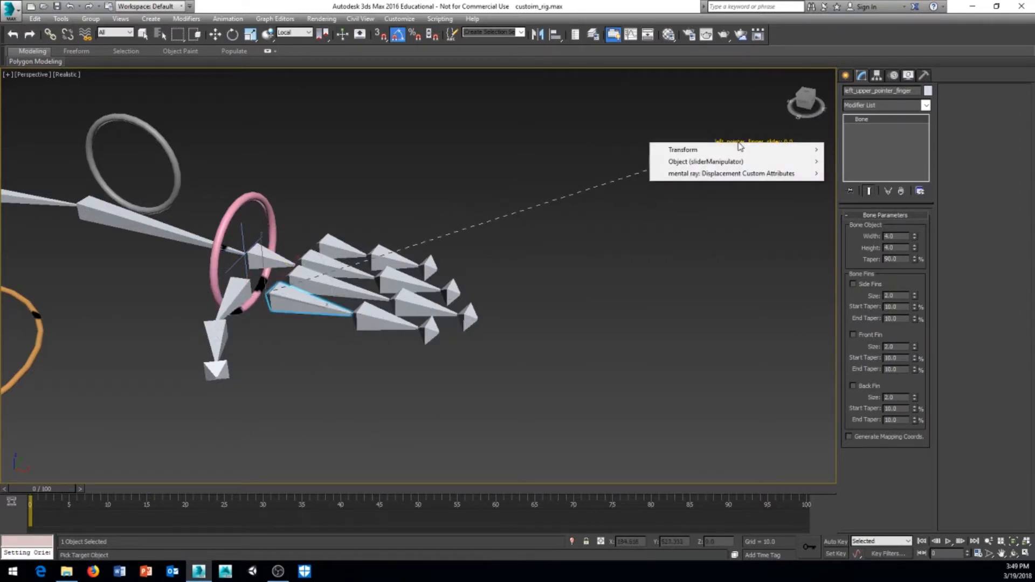
mouse_move(706, 150)
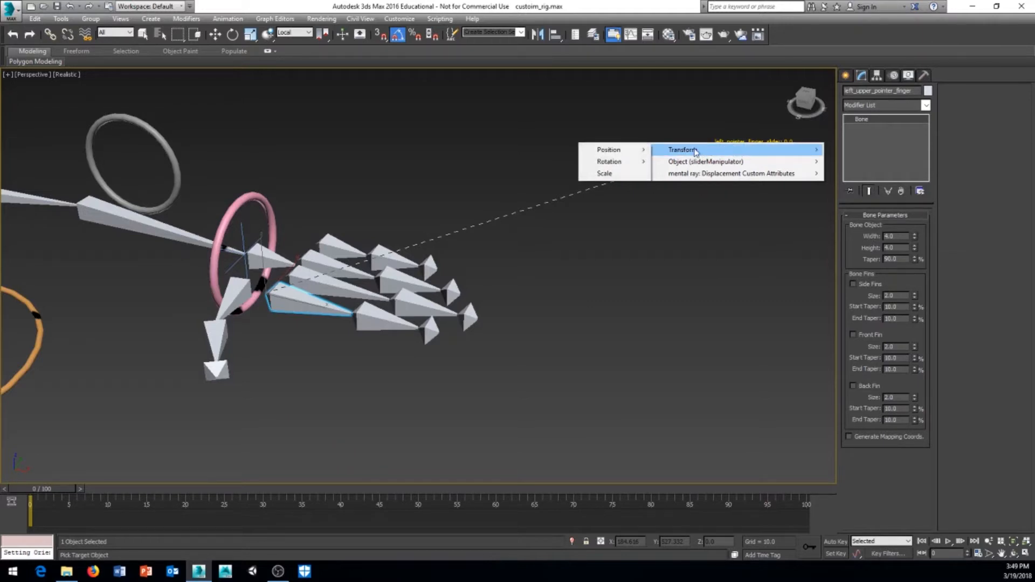
mouse_move(690, 166)
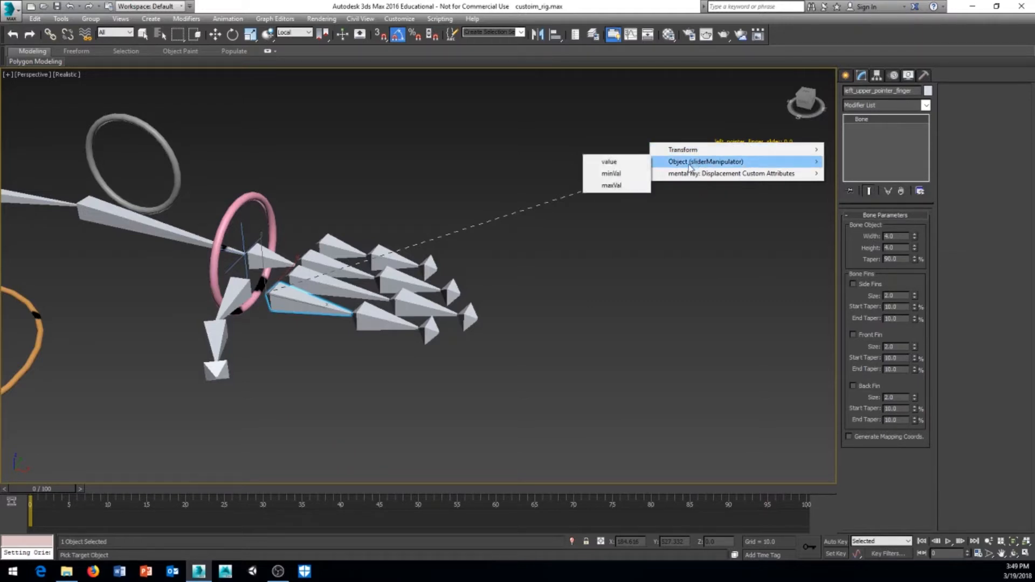
left_click(611, 162)
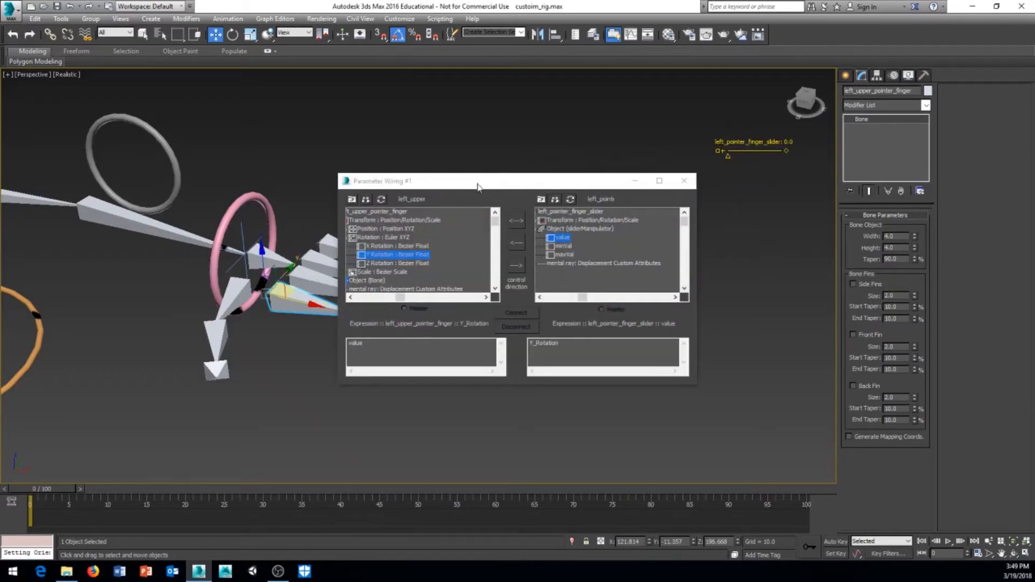
Step: Connect the wire one-way from the slider value to the bone's Y Rotation with the expression value/75, and test the slider
left_click_drag(453, 186, 405, 98)
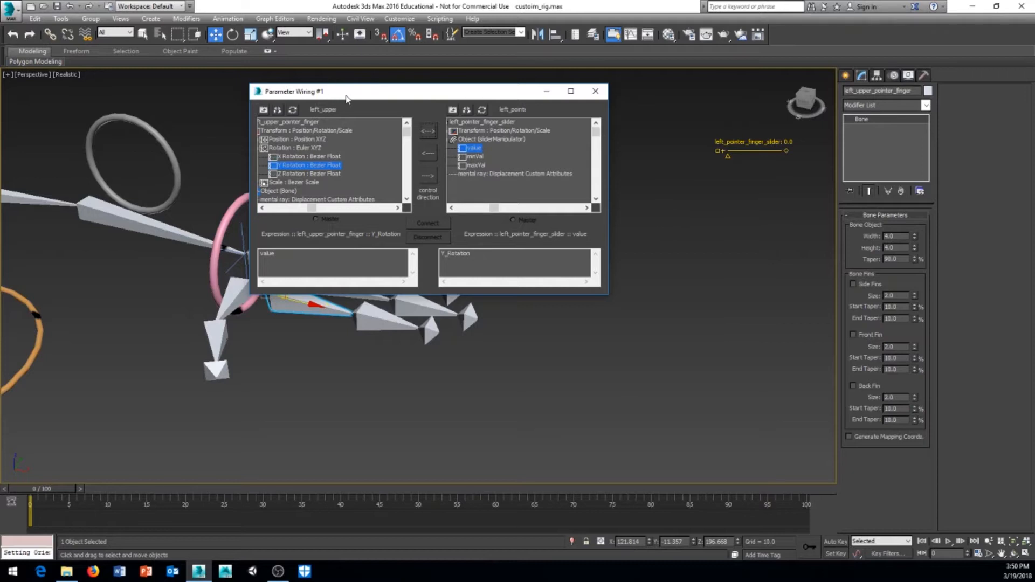
left_click_drag(343, 93, 343, 113)
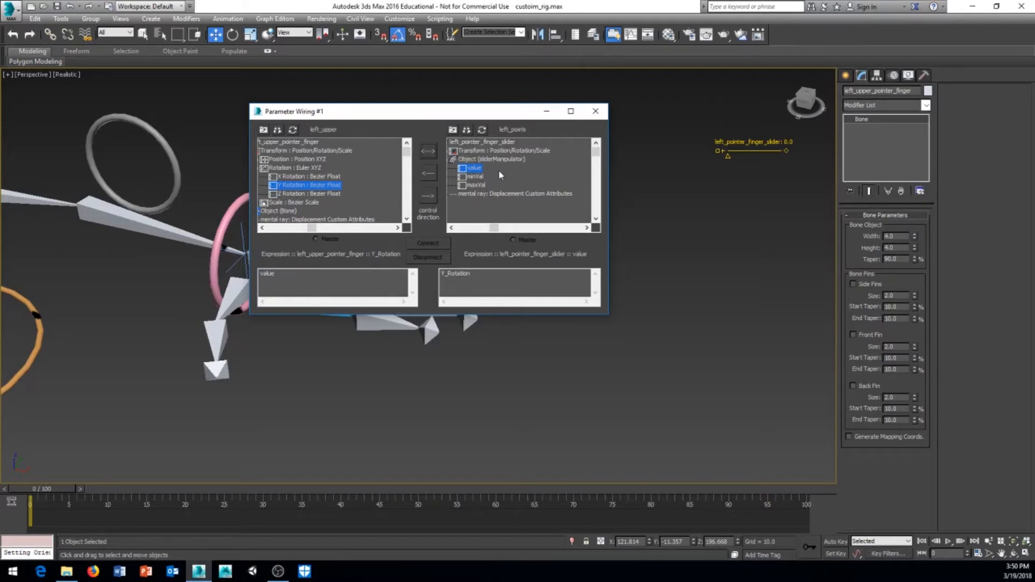
left_click(434, 177)
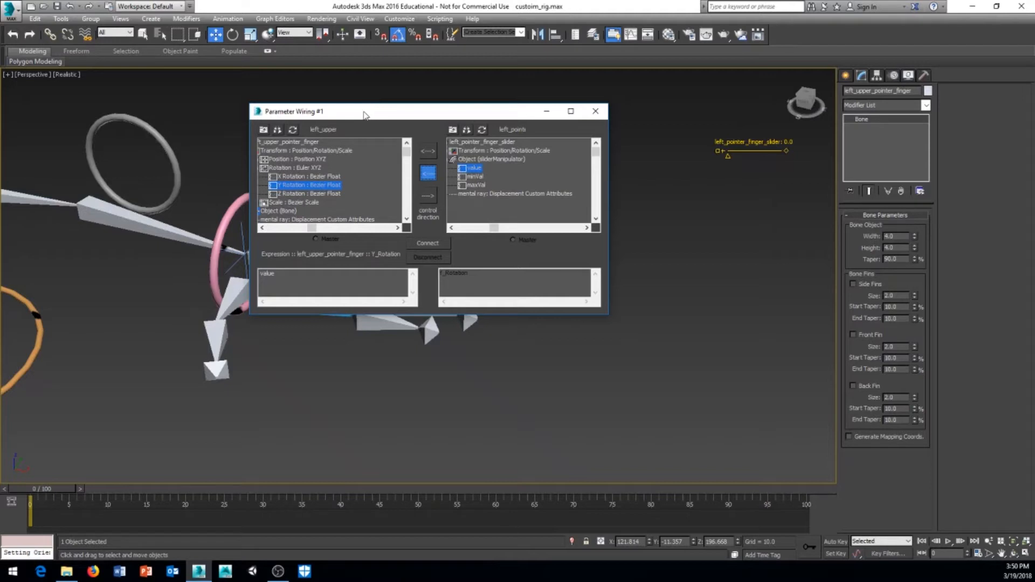
left_click_drag(364, 116, 394, 88)
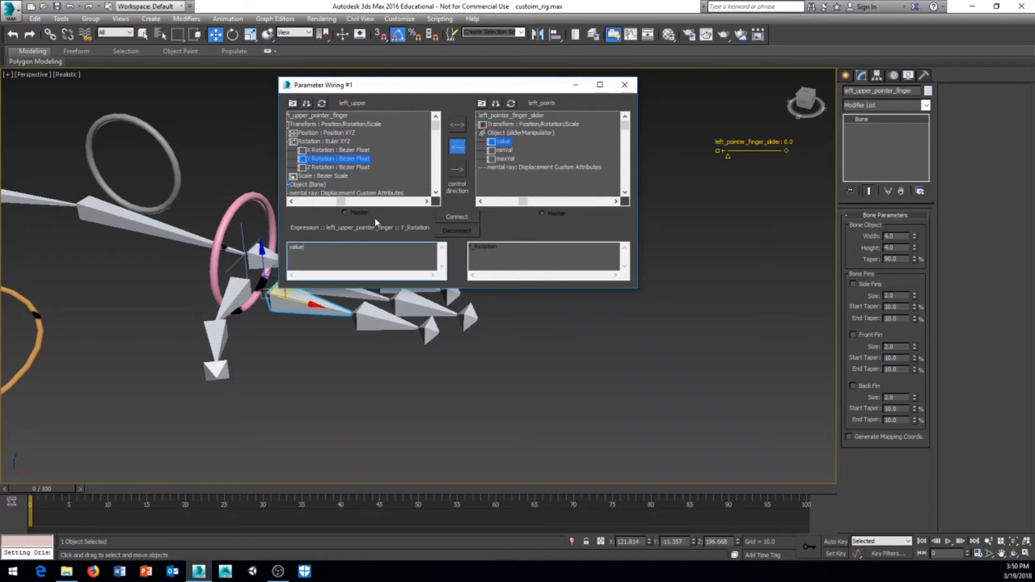
left_click_drag(383, 86, 382, 88)
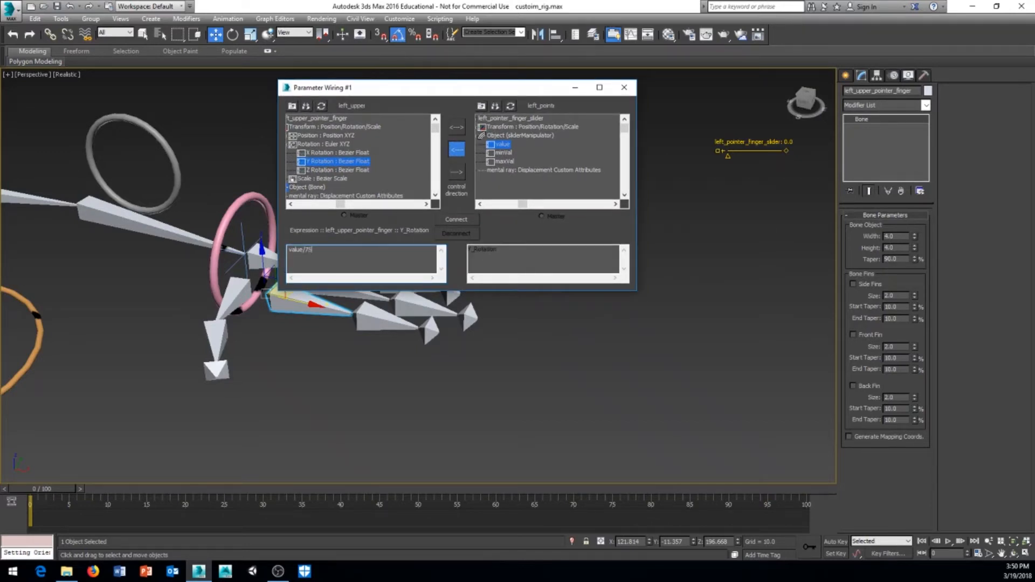
left_click(456, 220)
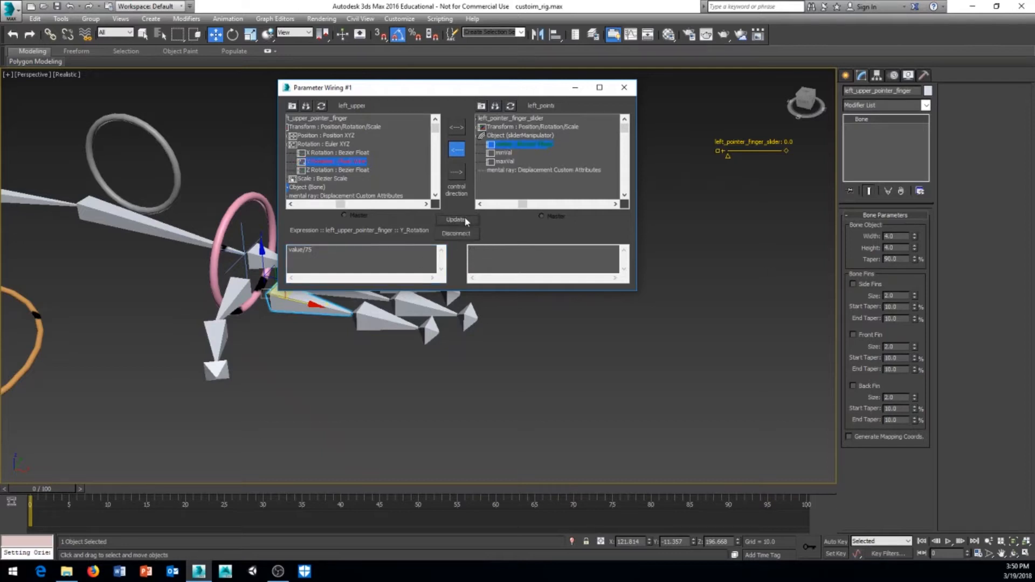
left_click(626, 92)
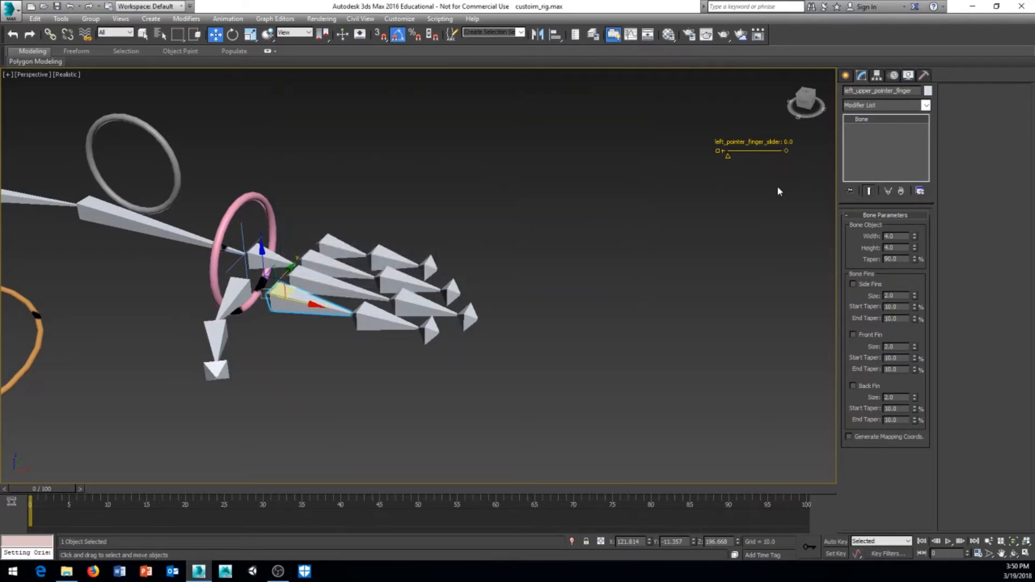
left_click(342, 36)
left_click_drag(730, 157, 723, 178)
Step: Open the Parameter Wire dialog for the middle pointer finger bone and place it clear of that bone
left_click(373, 322)
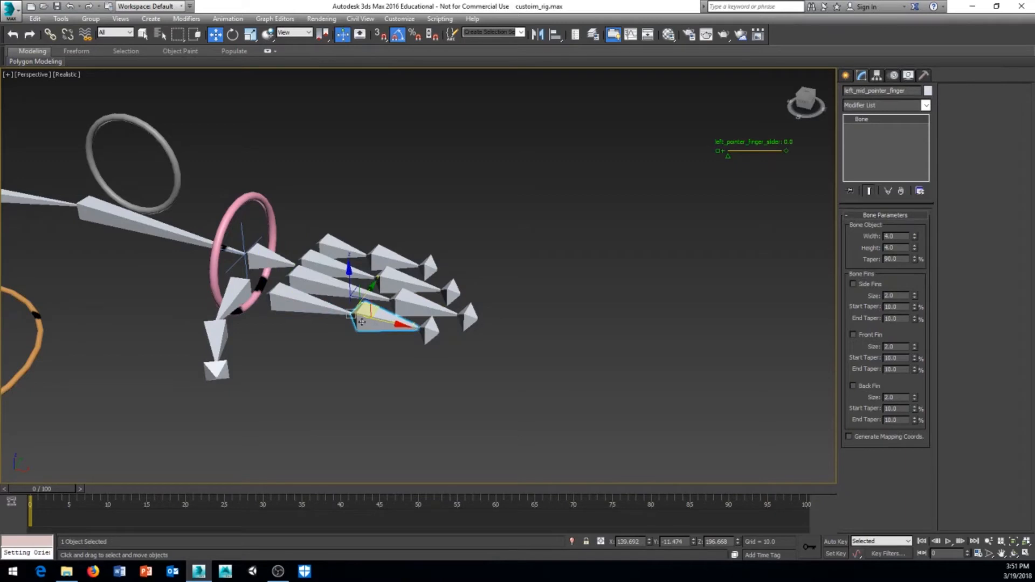
left_click(228, 18)
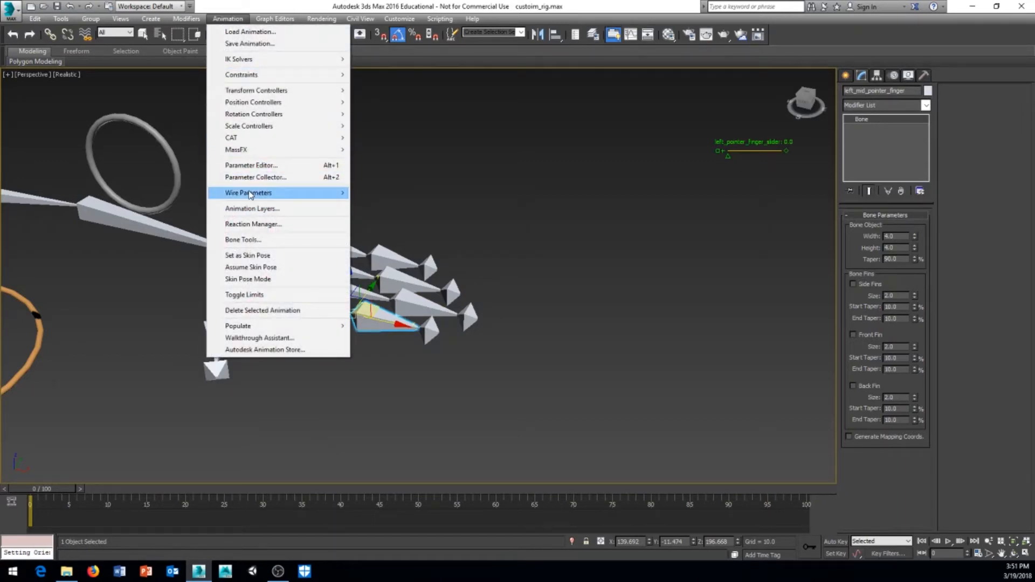
mouse_move(274, 195)
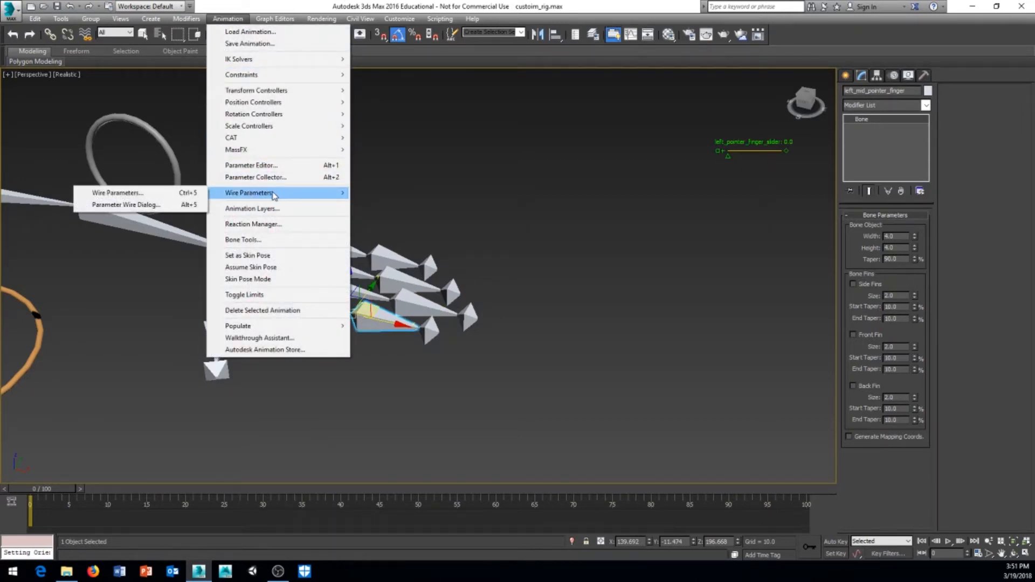
left_click(120, 206)
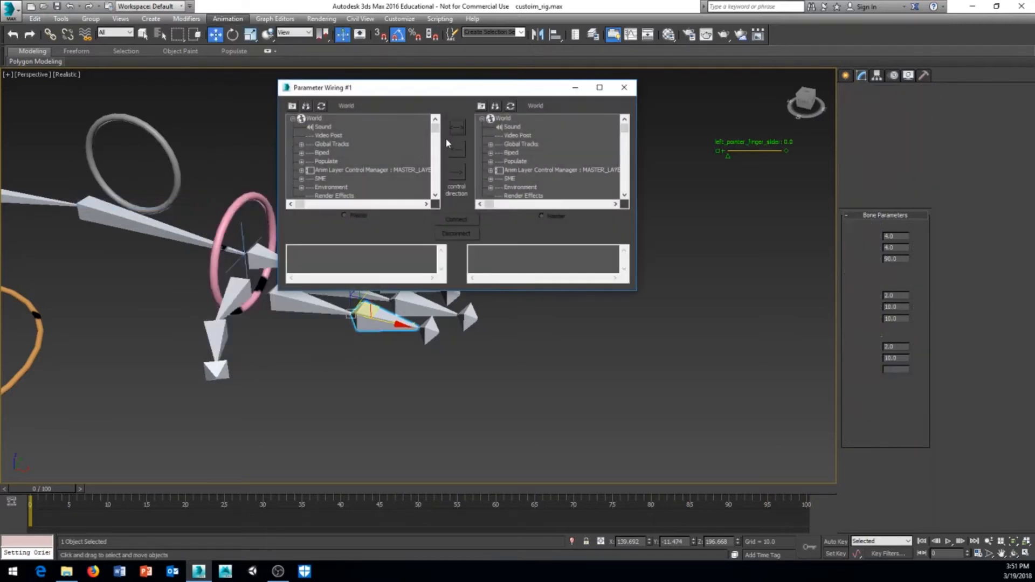
left_click_drag(439, 92, 587, 158)
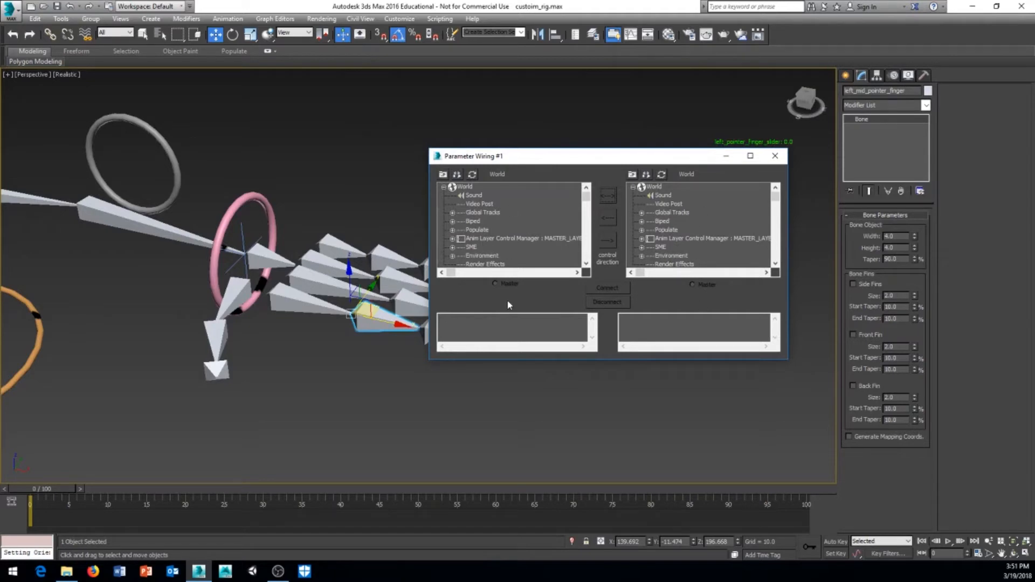
left_click_drag(545, 158, 565, 206)
Step: Load left_mid_pointer_finger into the first parameter tree and select its Y Rotation
left_click(389, 370)
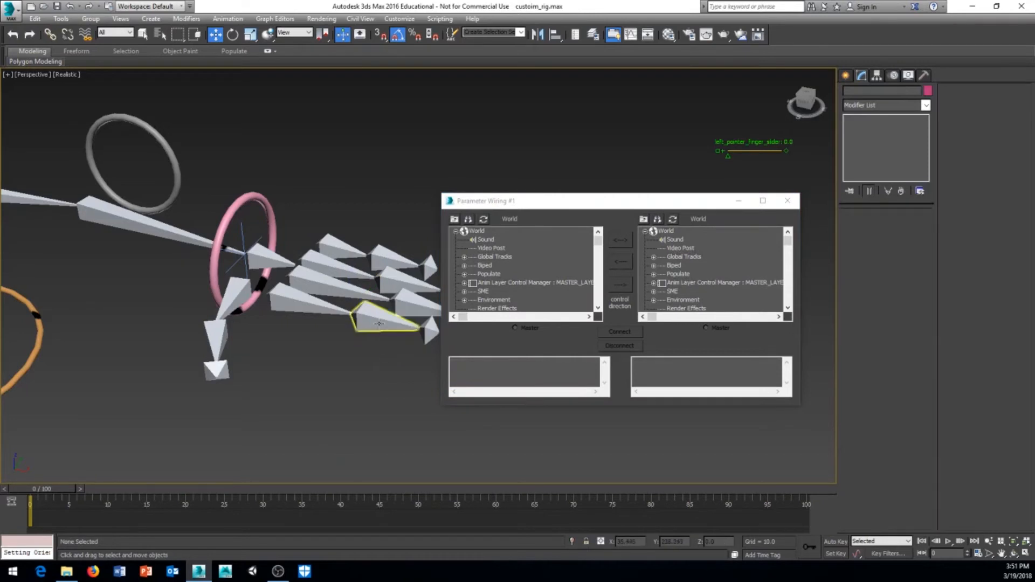
left_click(379, 324)
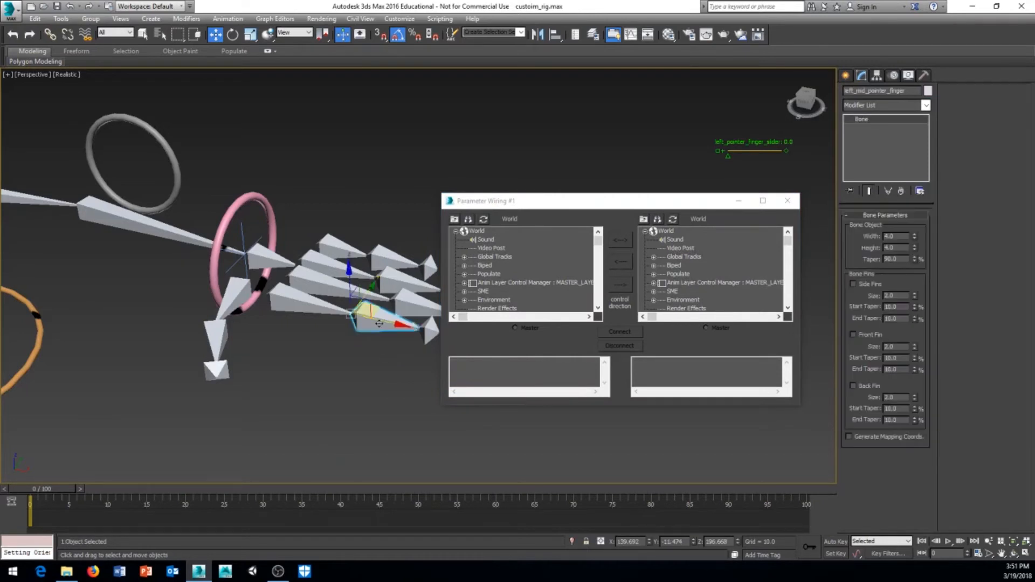
left_click(484, 220)
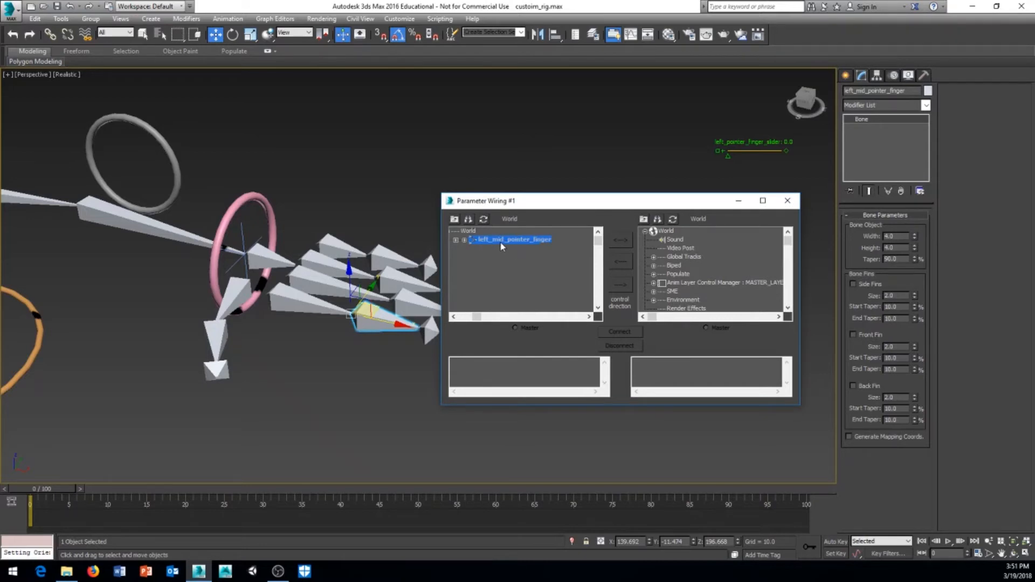
left_click(464, 240)
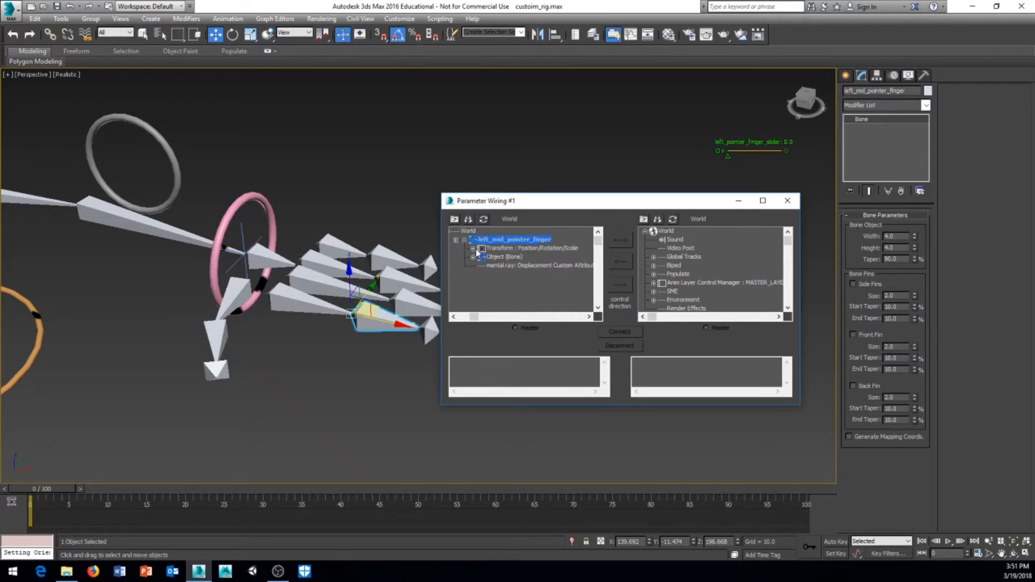
left_click(474, 249)
left_click(482, 265)
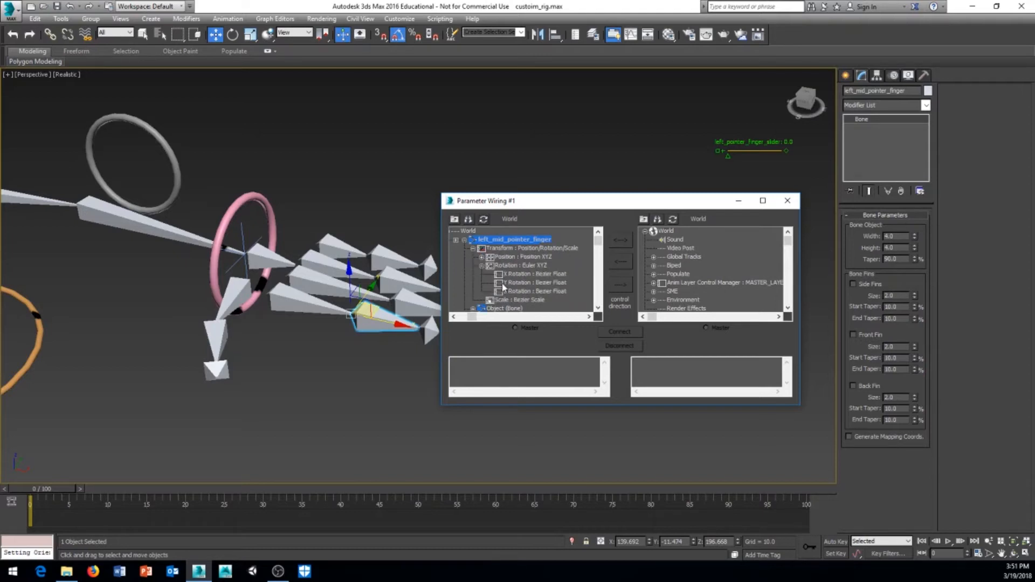
left_click(508, 282)
Step: Load left_pointer_finger_slider into the second parameter tree and select its value parameter
left_click_drag(543, 201, 279, 189)
left_click(750, 151)
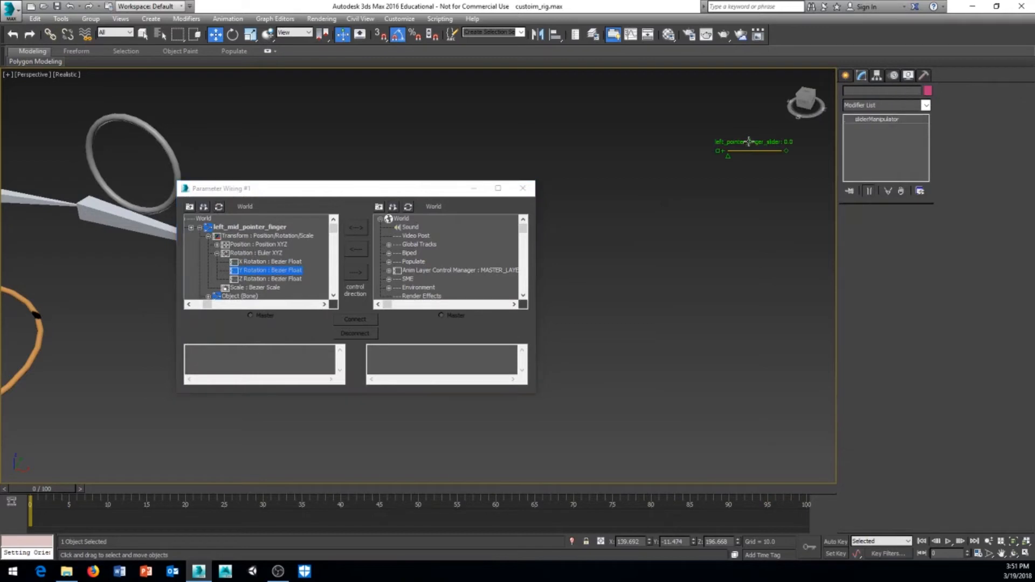
left_click(408, 207)
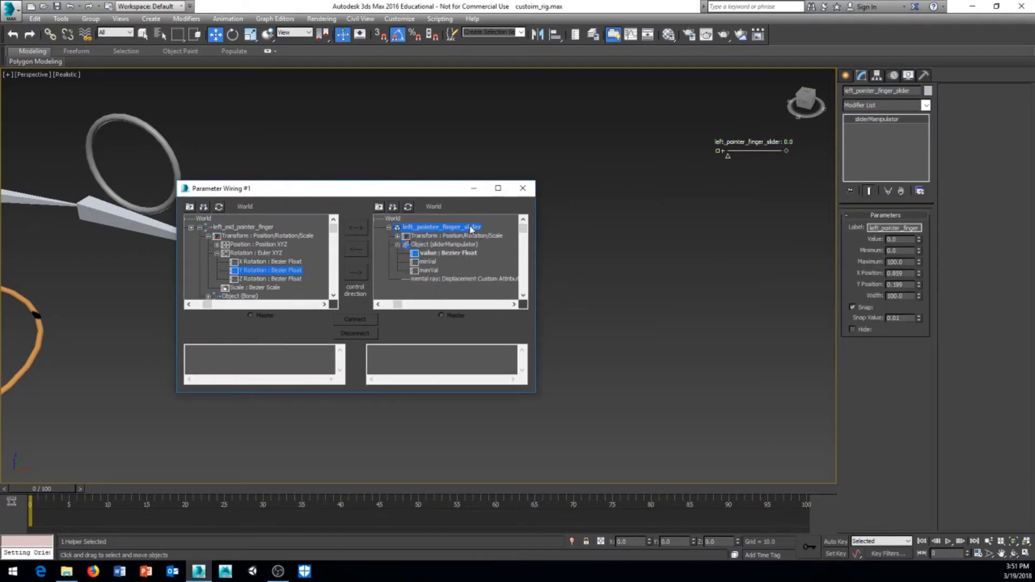
left_click(442, 254)
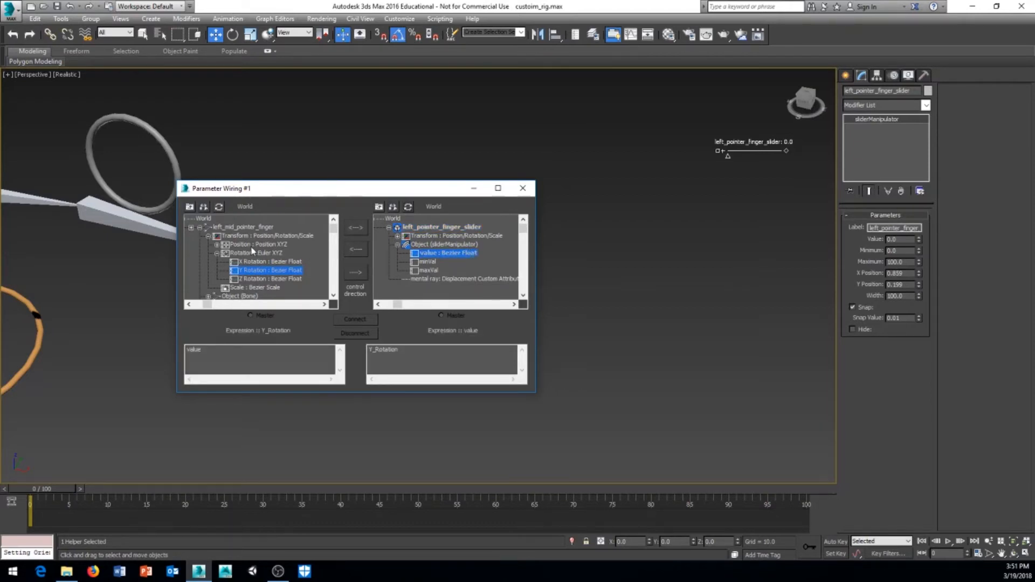
Step: Connect the slider value one-way to the middle bone's Y Rotation with the expression value/75, and test the slider
left_click(364, 251)
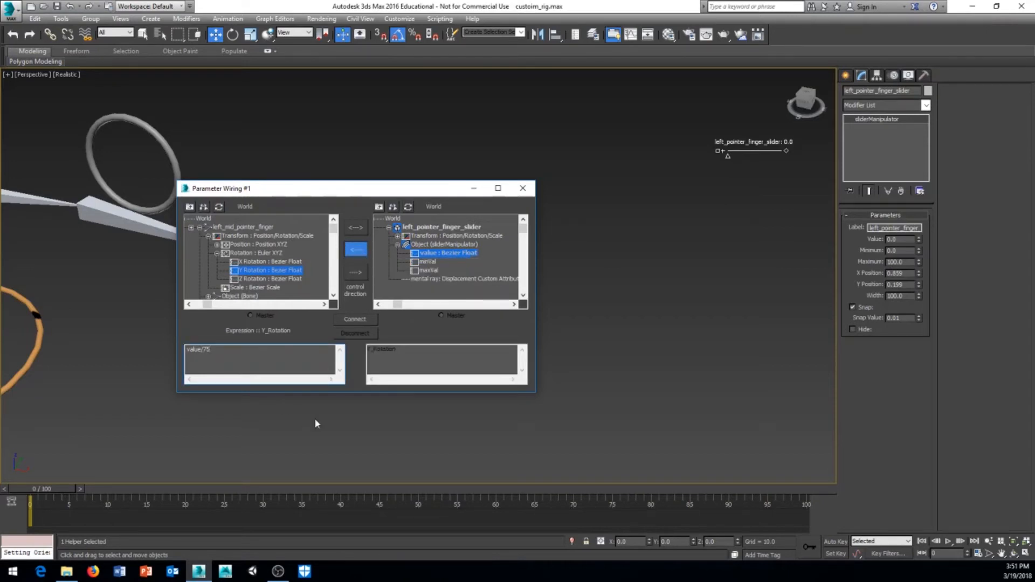
left_click(358, 320)
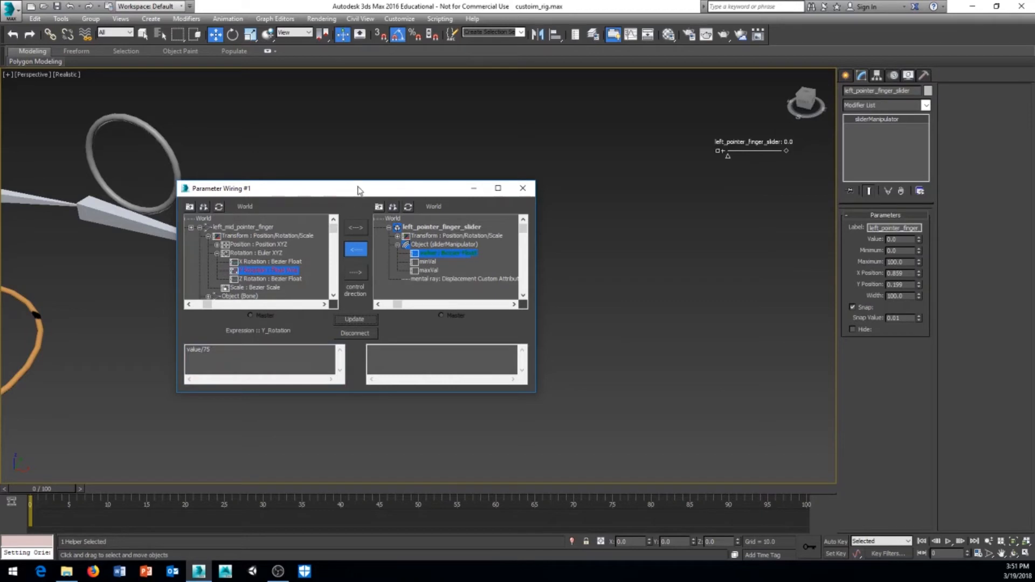
left_click_drag(356, 190, 236, 121)
left_click(403, 119)
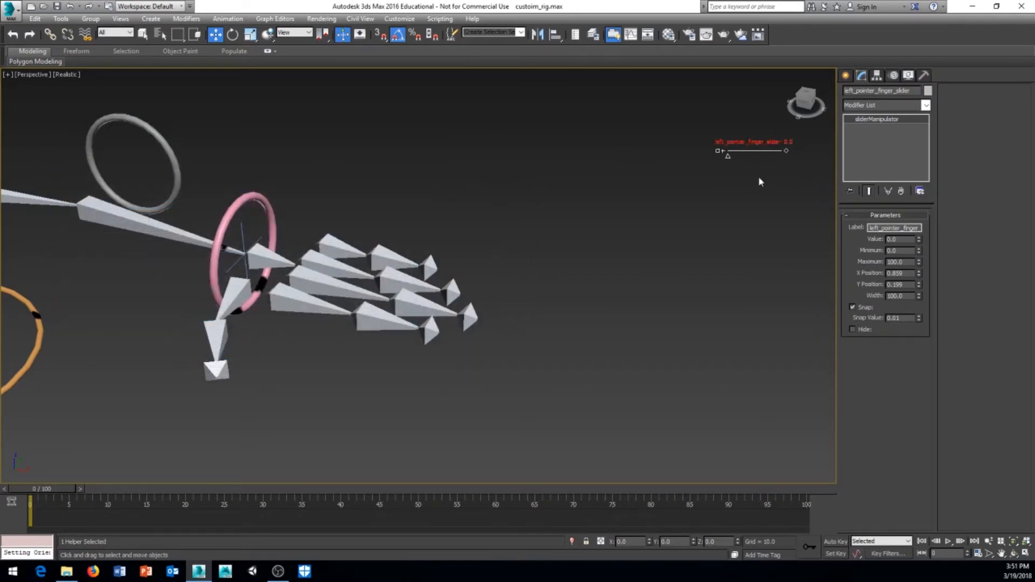
mouse_move(730, 157)
left_mouse_down()
mouse_move(800, 160)
mouse_move(717, 165)
left_mouse_up()
Step: Start wiring the end pointer finger bone's Y Rotation to the value parameter of left_pointer_finger_slider
left_click(424, 328)
right_click(425, 327)
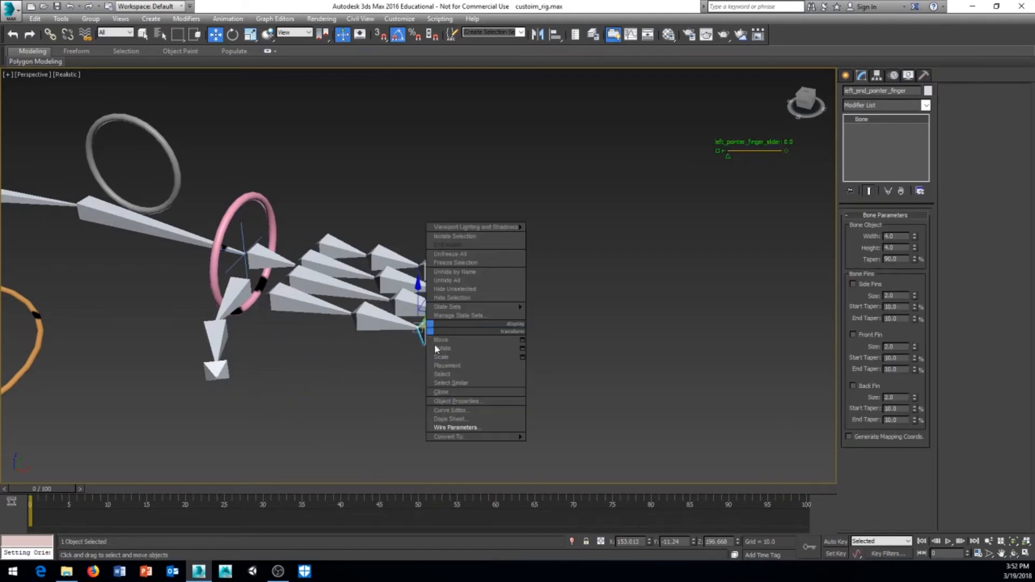
left_click(456, 427)
mouse_move(384, 349)
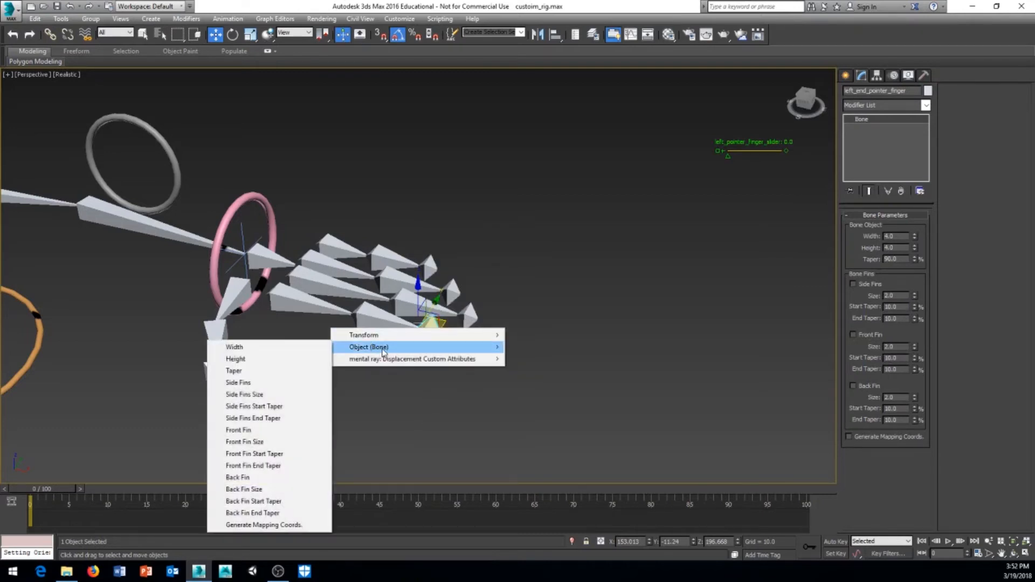
mouse_move(280, 353)
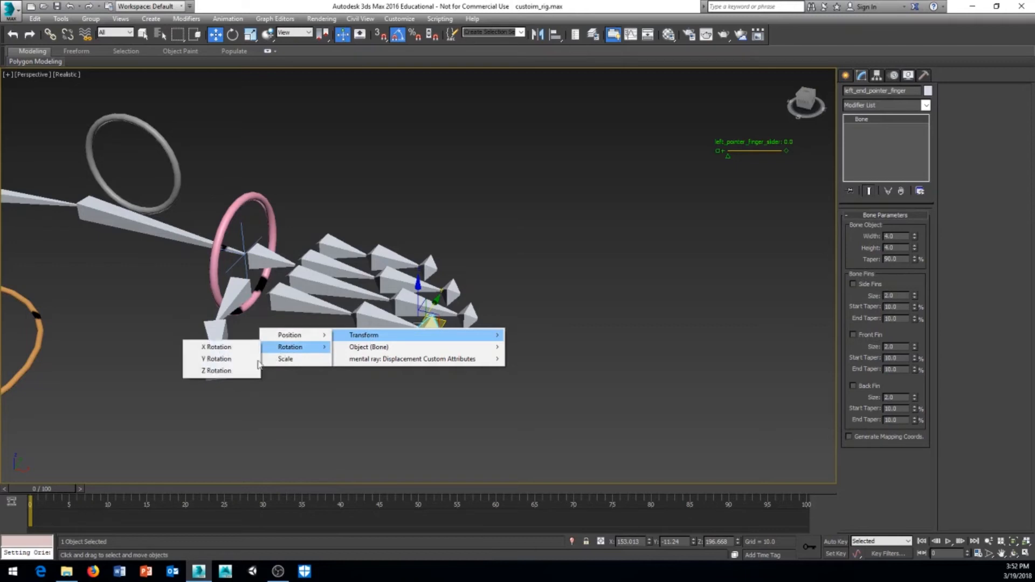
left_click(224, 358)
left_click(757, 145)
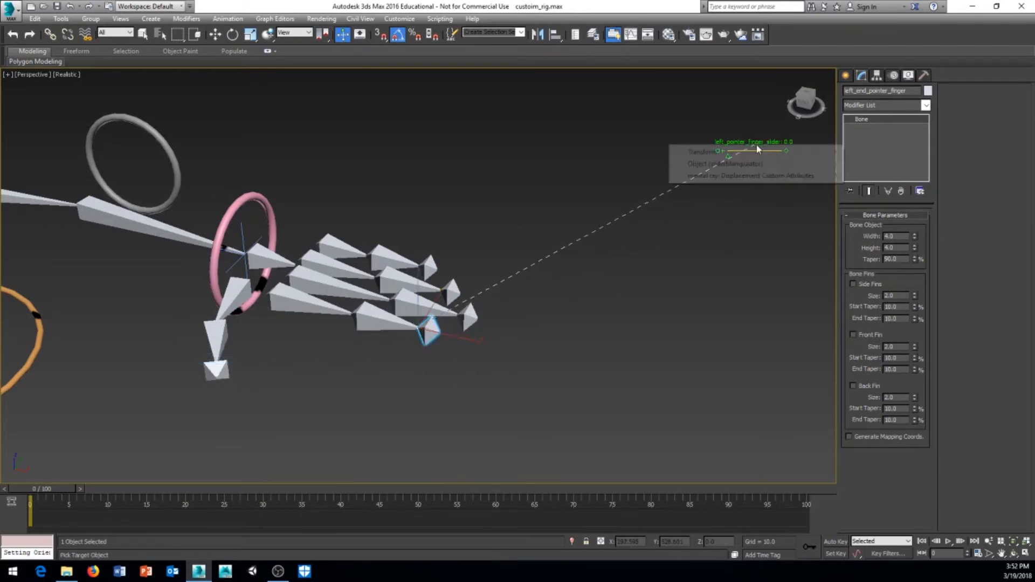
mouse_move(709, 165)
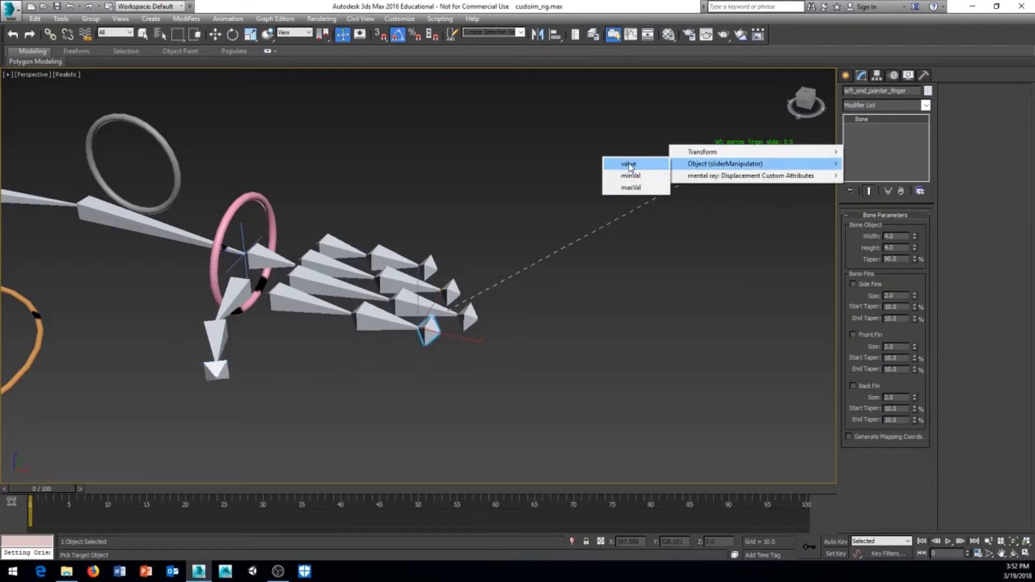
left_click(629, 163)
Step: Connect the end bone's wire one-way from the slider value with the expression value/75, and test the slider
left_click(237, 183)
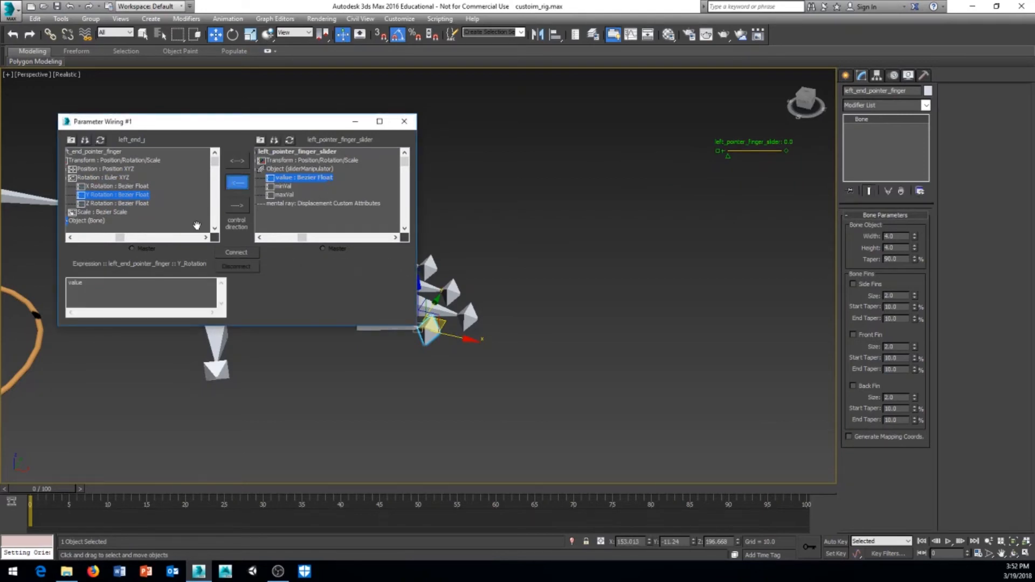
type("*/7")
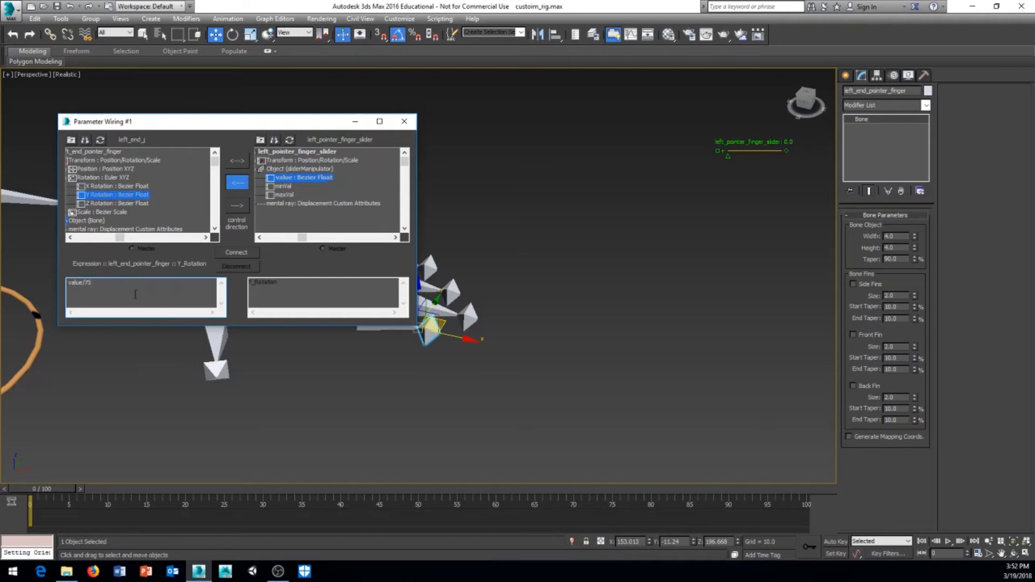
left_click(237, 251)
left_click(404, 121)
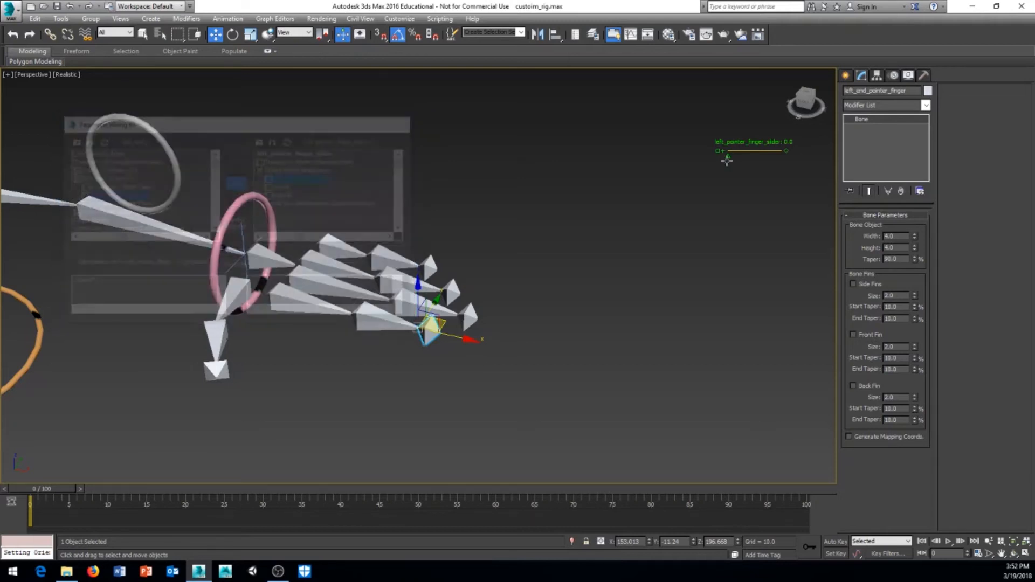
left_click_drag(728, 158, 643, 179)
Step: Examine the left hand's remaining finger and thumb bones up close and within the whole rig
middle_click_drag(506, 251, 500, 260)
scroll(499, 260, "down", 4)
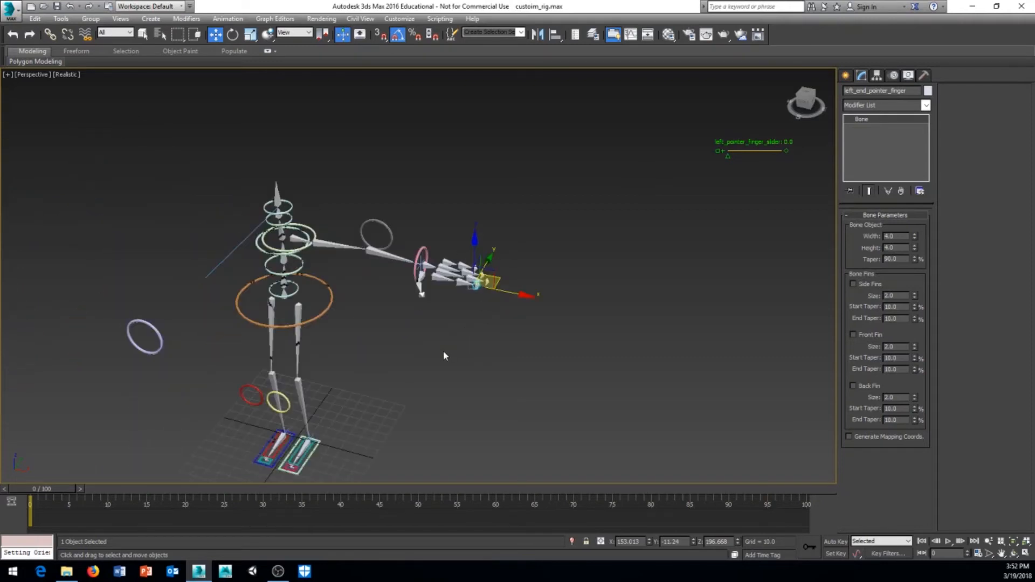
middle_click_drag(444, 356, 357, 297, "alt")
scroll(393, 309, "up", 5)
scroll(372, 270, "up", 4)
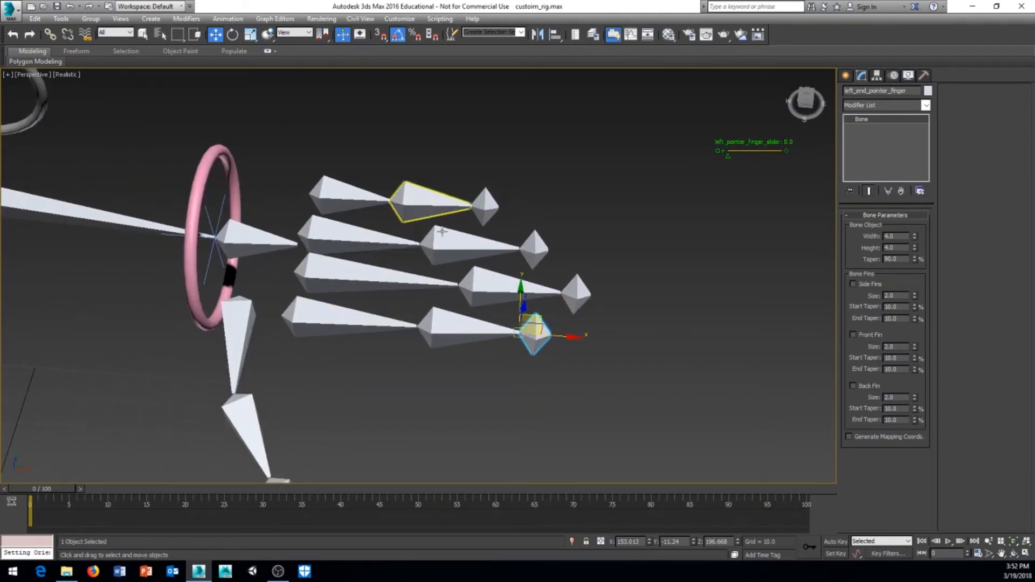
middle_click_drag(358, 339, 393, 278)
middle_click_drag(380, 313, 386, 314, "alt")
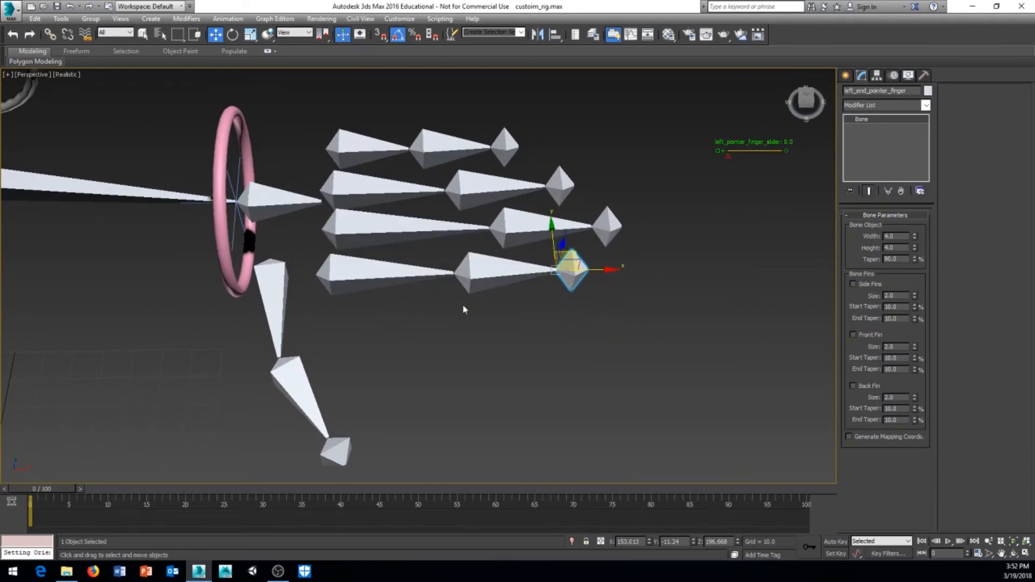
scroll(439, 344, "down", 5)
middle_click_drag(438, 345, 381, 273, "alt")
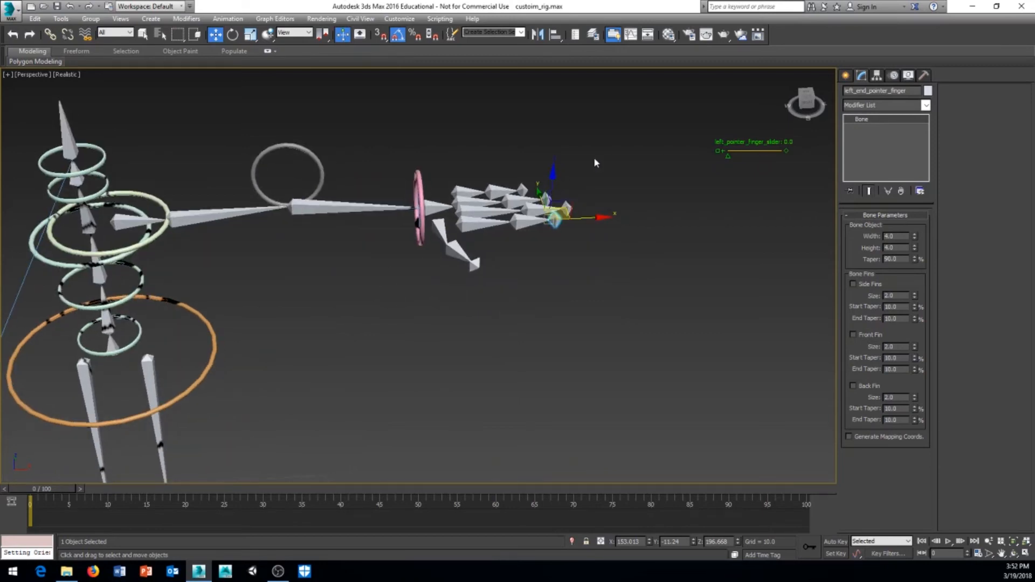
Step: Select the whole left arm and hand with their controls, including the shoulder control circle and the shoulder bone
left_click_drag(630, 138, 228, 271)
middle_click_drag(363, 272, 316, 291)
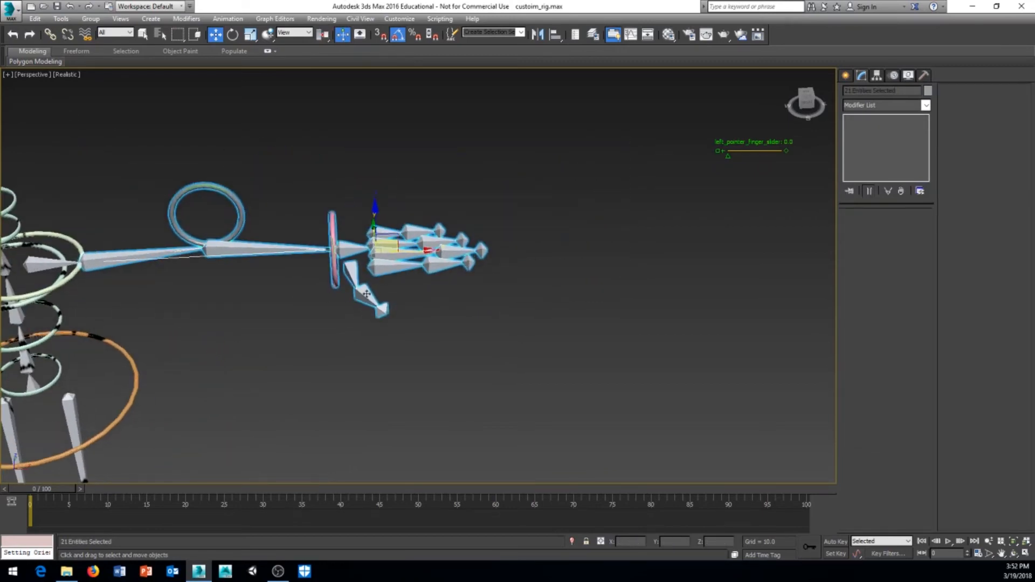
middle_click_drag(394, 293, 438, 273)
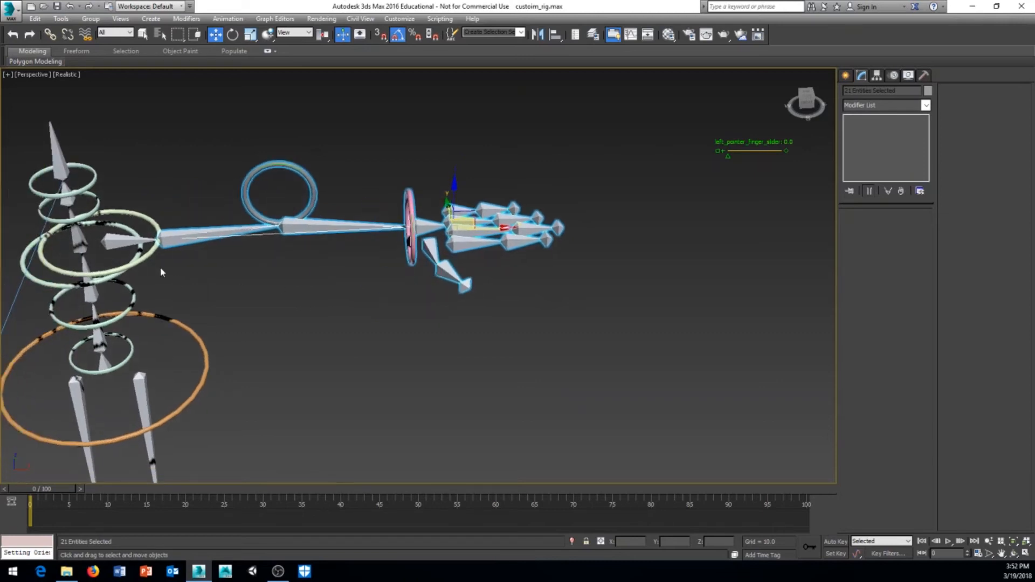
left_click(153, 245, "ctrl")
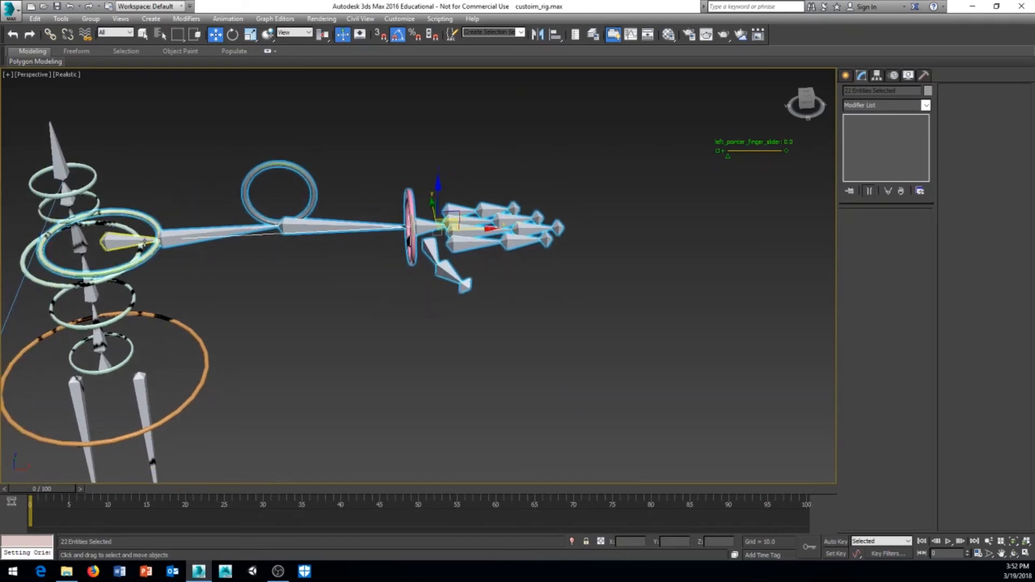
left_click(143, 243, "ctrl")
middle_click_drag(143, 244, 95, 283)
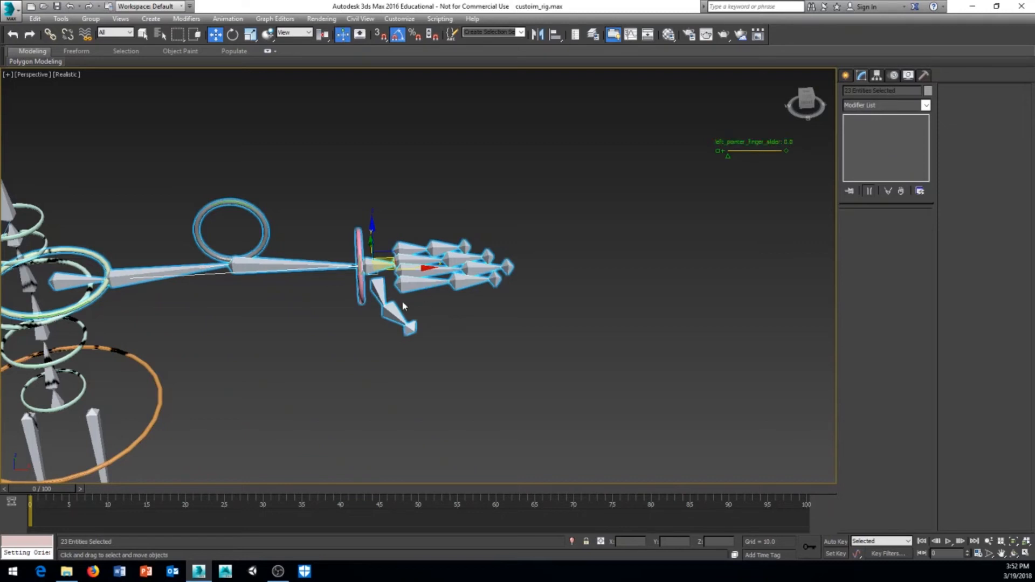
scroll(492, 259, "down", 6)
scroll(460, 282, "up", 4)
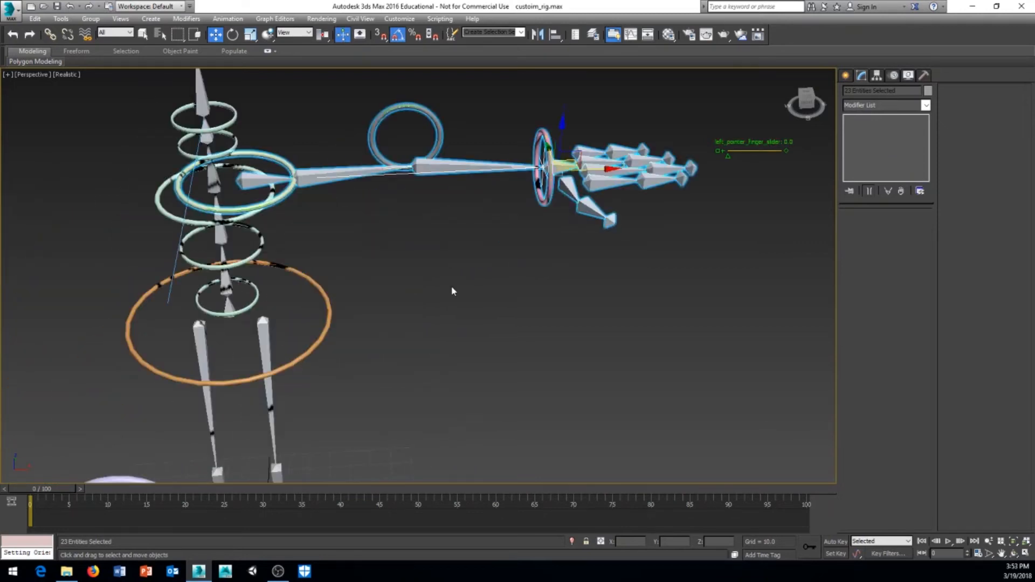
scroll(360, 250, "down", 4)
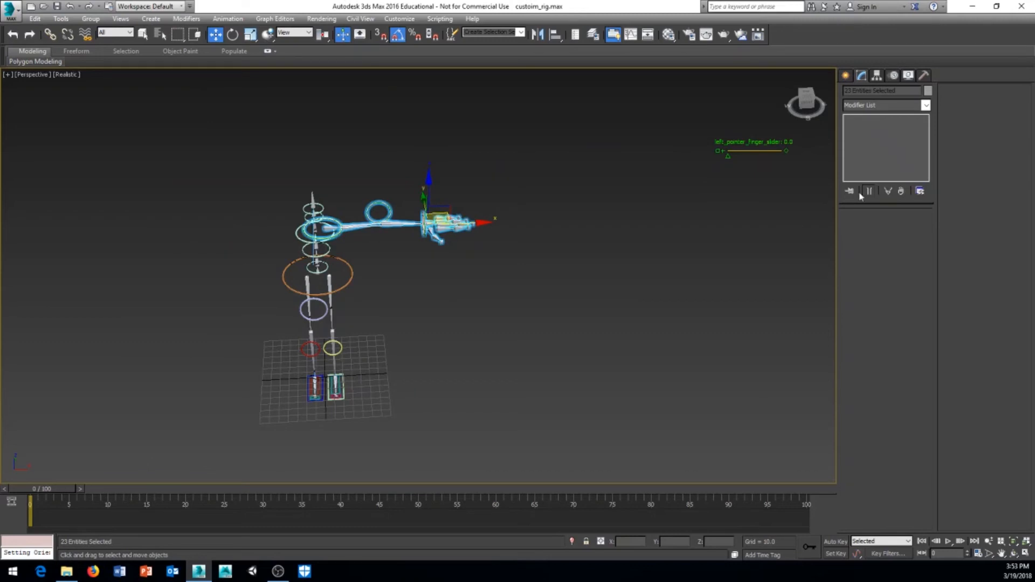
middle_click_drag(515, 202, 499, 239)
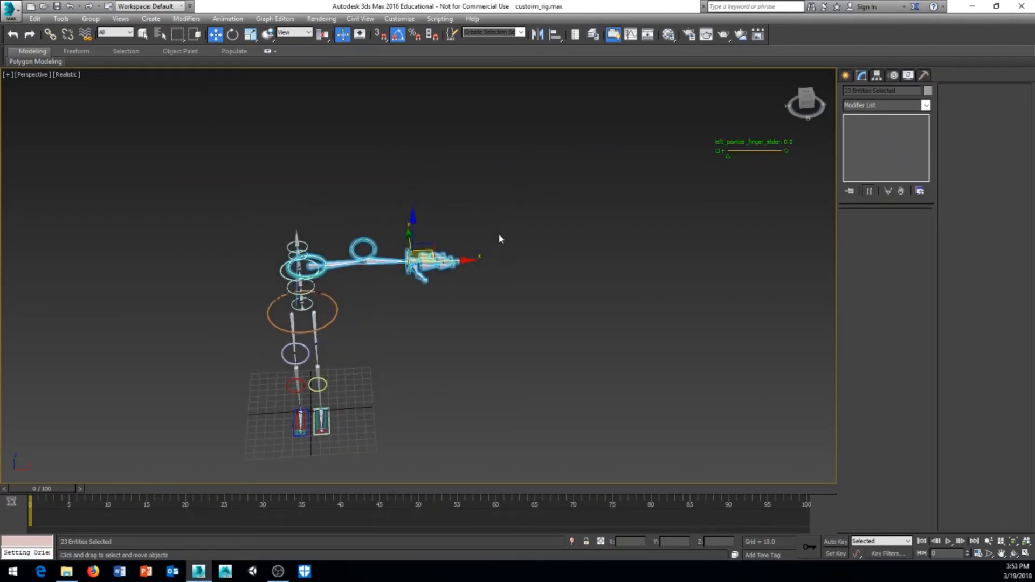
scroll(490, 249, "up", 4)
middle_click_drag(429, 263, 571, 241)
scroll(515, 255, "up", 2)
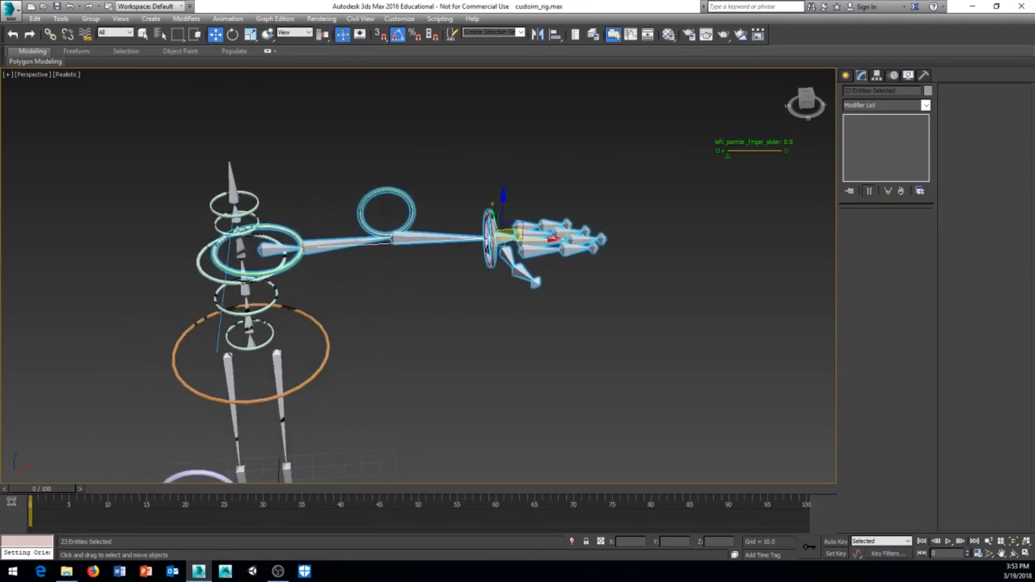
scroll(505, 244, "up", 1)
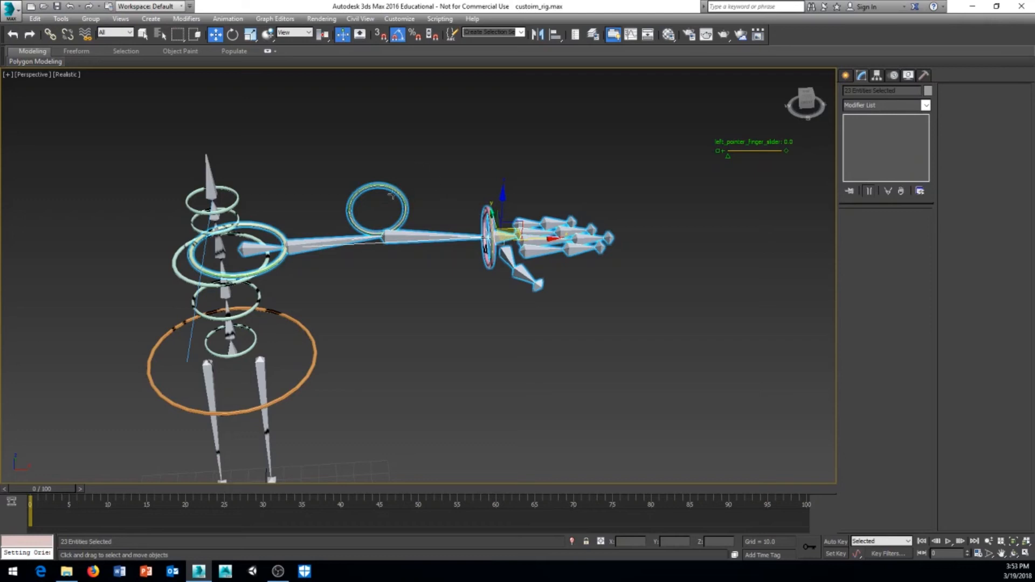
Step: Mirror the selected arm across the world X axis as a copy with an offset of 0.0, and clear the selection
middle_click_drag(316, 262, 437, 181, "alt")
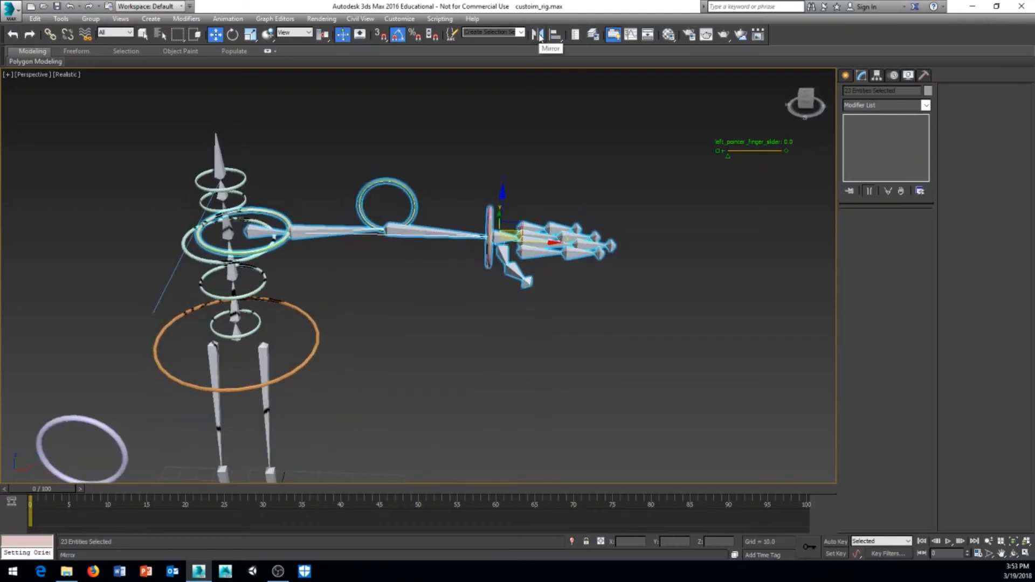
left_click(538, 34)
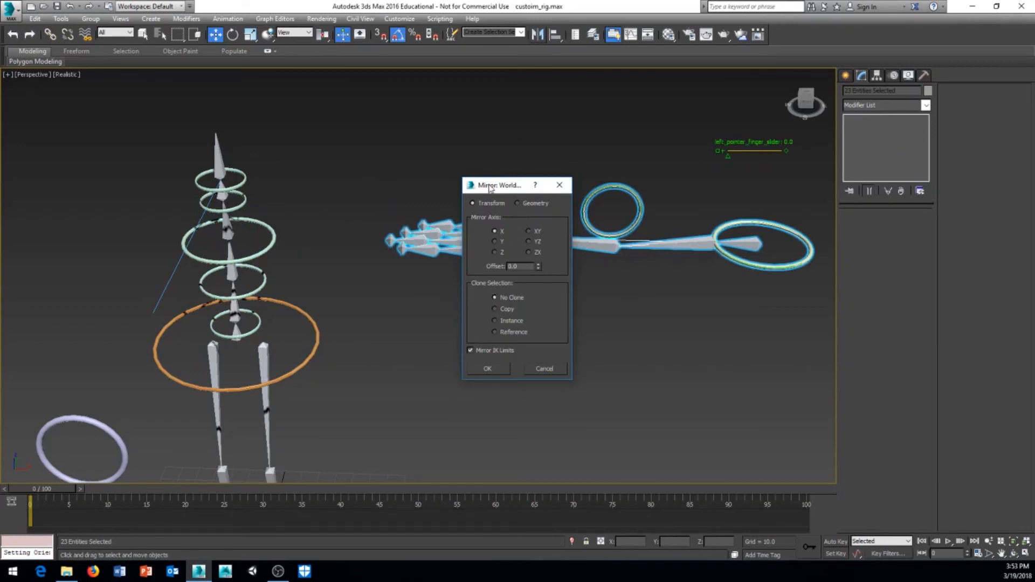
left_click_drag(490, 187, 591, 276)
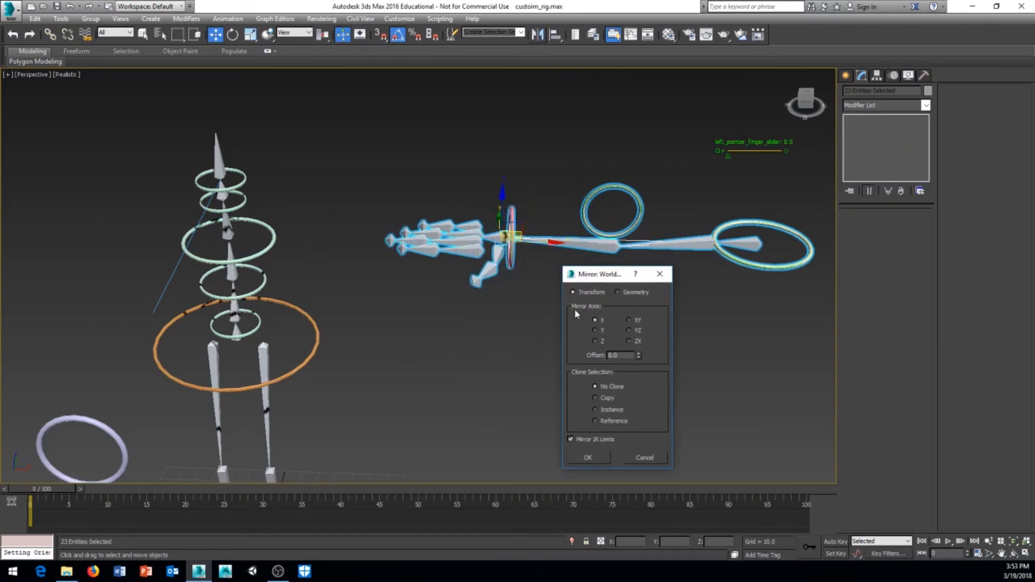
left_click(595, 399)
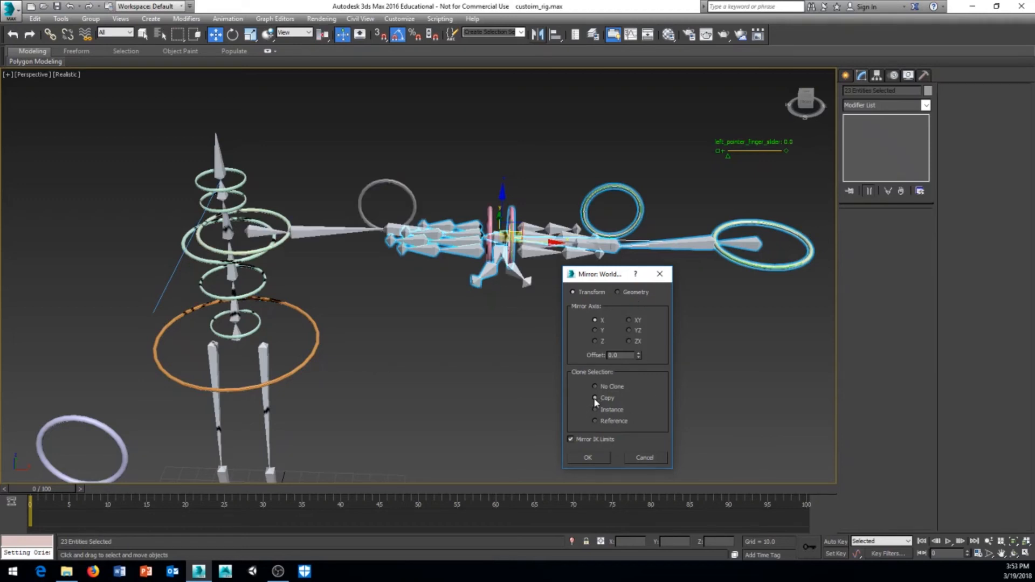
left_click(586, 462)
middle_click_drag(518, 378, 524, 344)
left_click(596, 318)
Step: Select the mirrored arm's three control circles together: shoulder, elbow and wrist
middle_click_drag(779, 253, 726, 274)
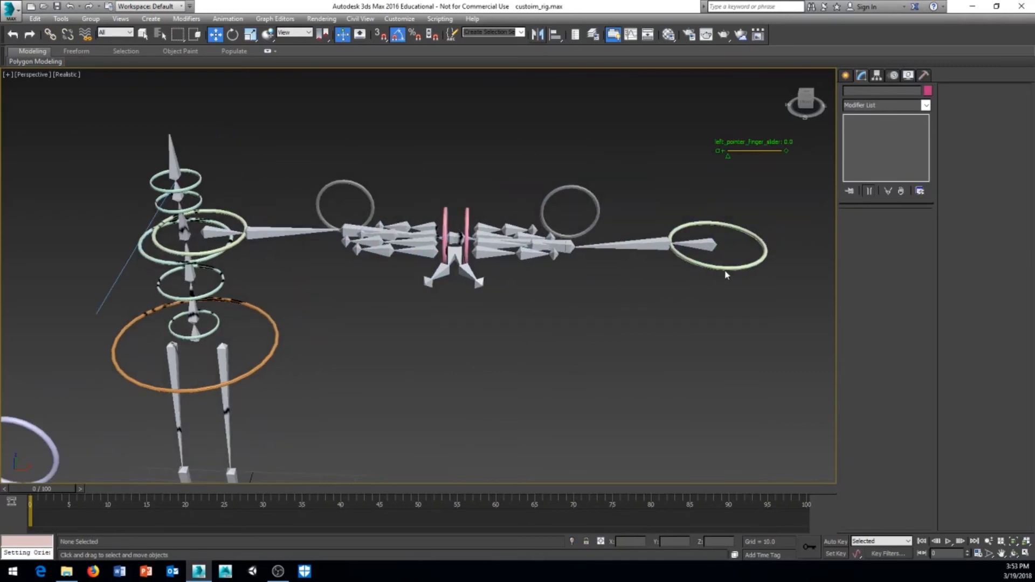
left_click(728, 267)
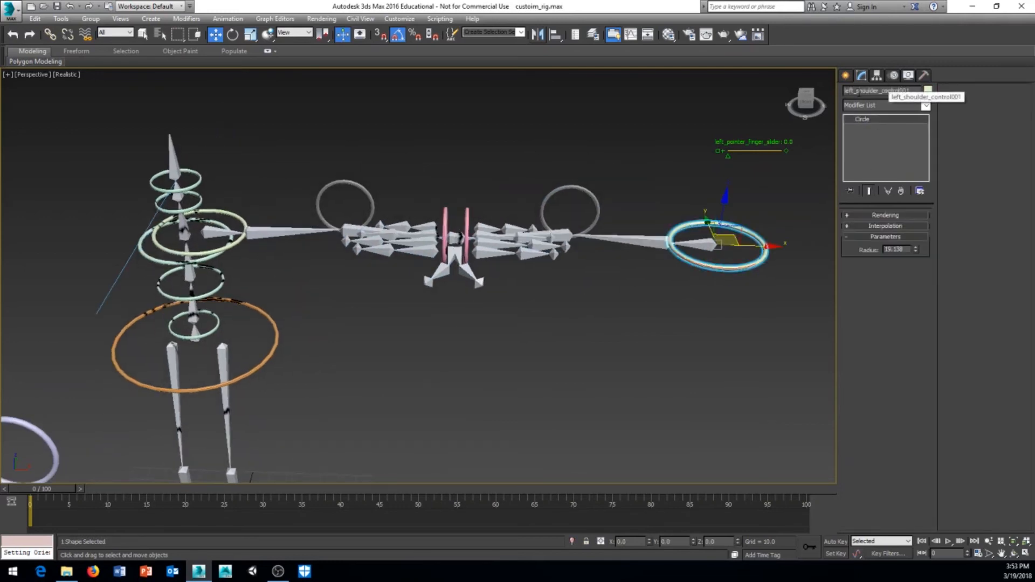
middle_click_drag(613, 204, 583, 224)
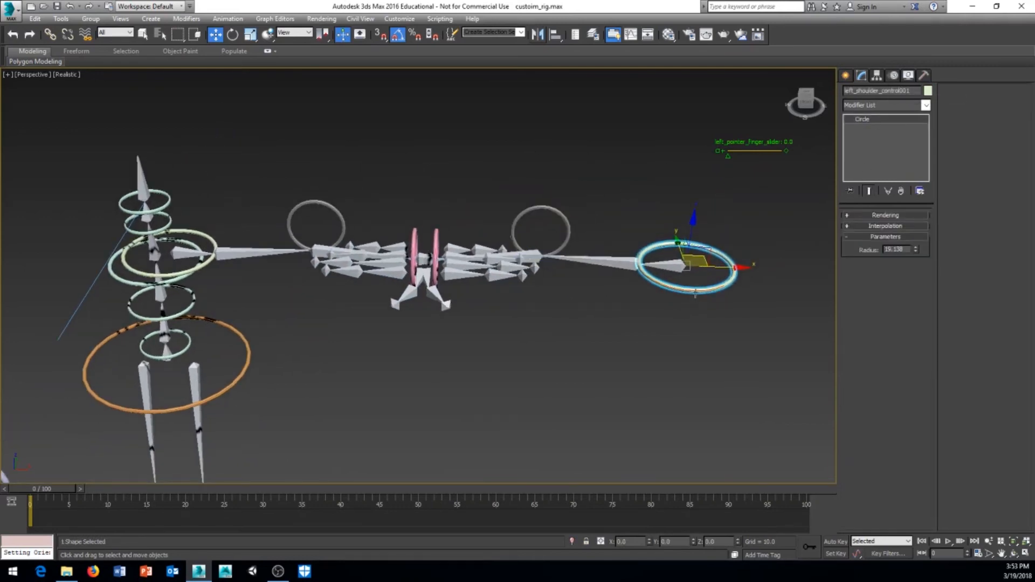
left_click(560, 218, "ctrl")
left_click(436, 236, "ctrl")
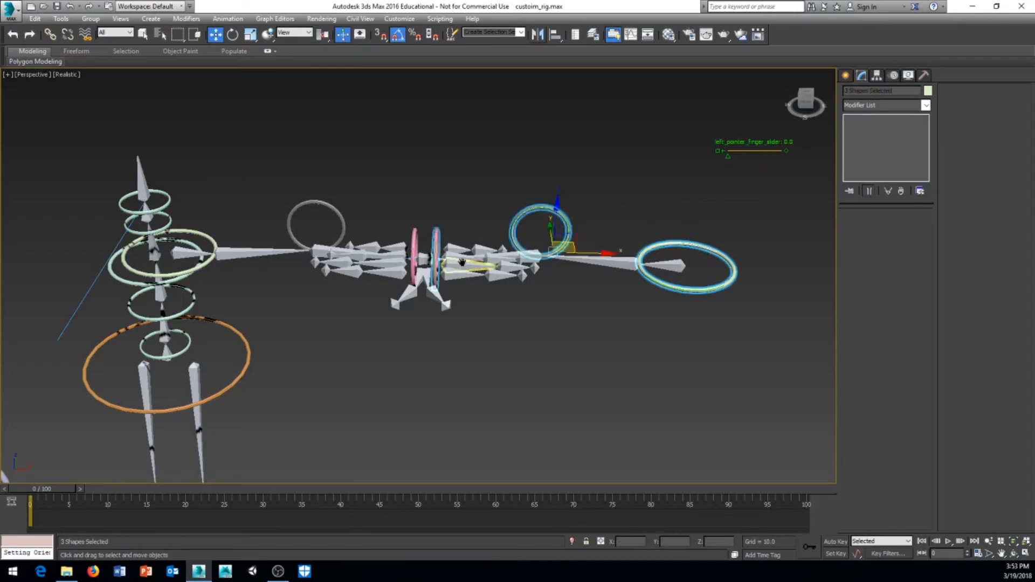
scroll(467, 259, "down", 5)
middle_click_drag(560, 251, 594, 252)
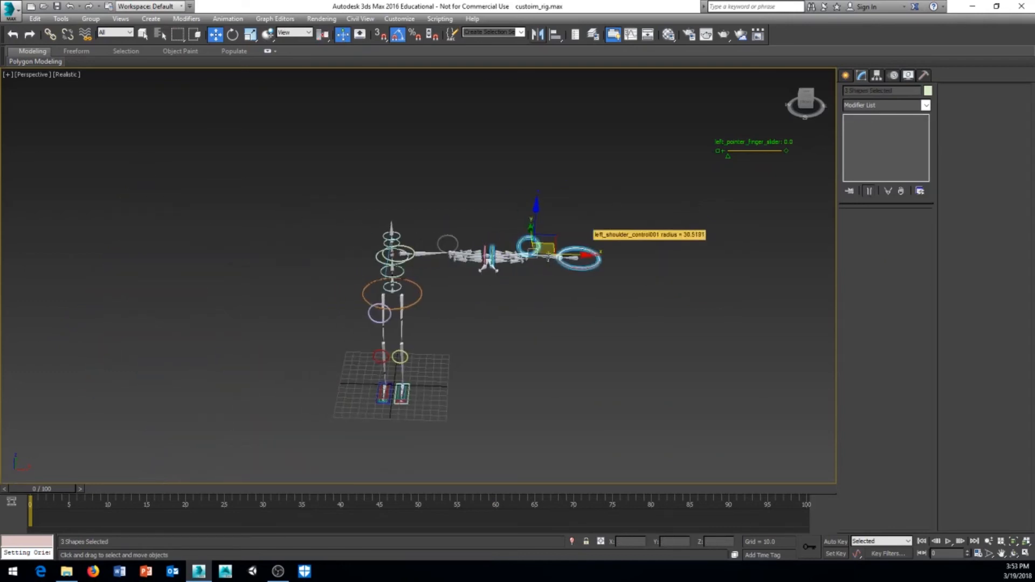
left_click_drag(596, 253, 628, 257)
key("ctrl+z")
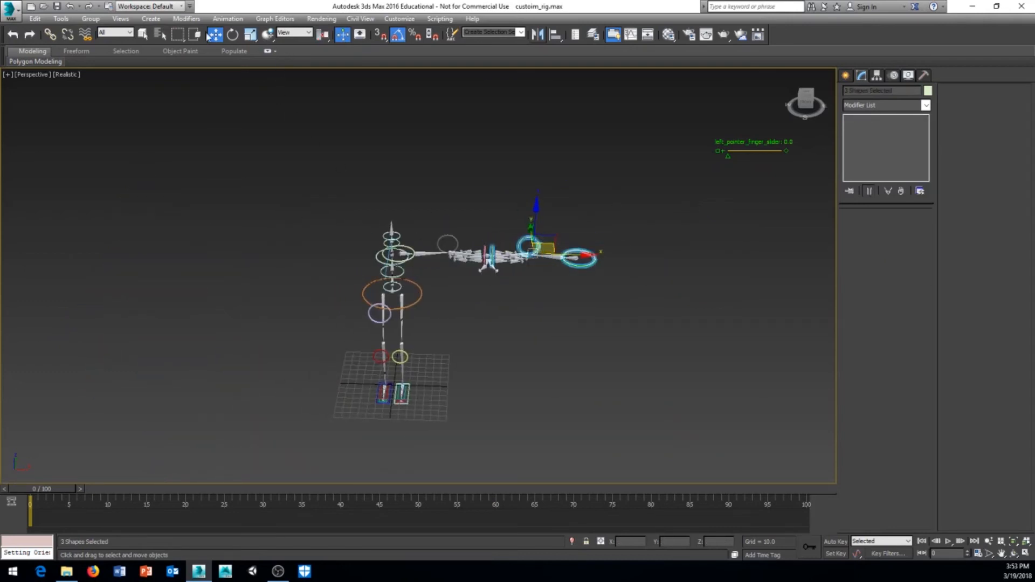
Step: Turn off Select and Manipulate and move the mirrored arm by its controls along X to the opposite side of the spine, symmetrical to the left arm
left_click(344, 34)
left_click_drag(589, 254, 392, 265)
scroll(392, 265, "up", 6)
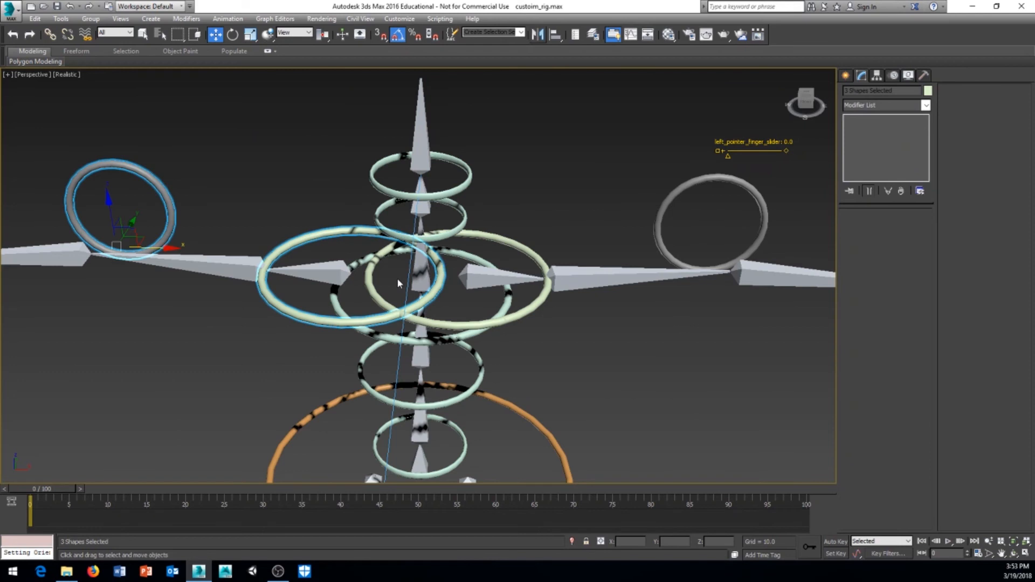
middle_click_drag(397, 278, 389, 278)
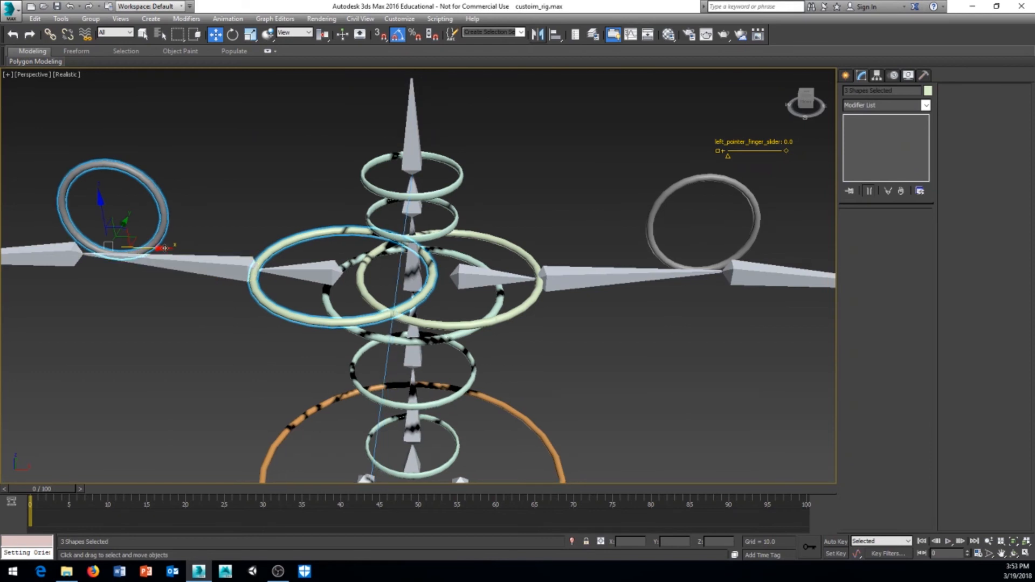
left_click_drag(165, 248, 194, 250)
scroll(380, 300, "down", 8)
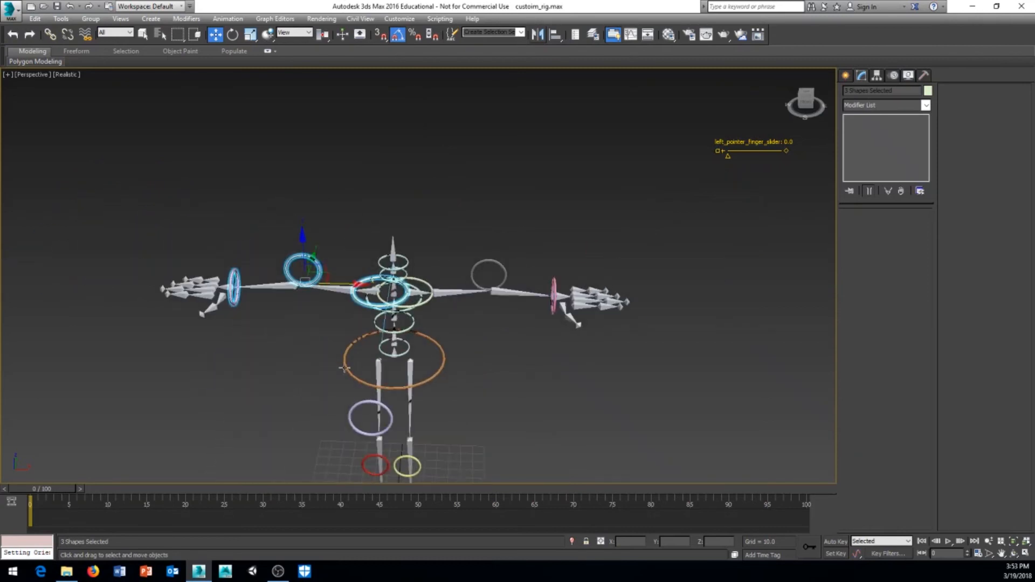
Step: Rename the mirrored arm's shoulder bone as right_shoulder
middle_click_drag(344, 369, 313, 359, "alt")
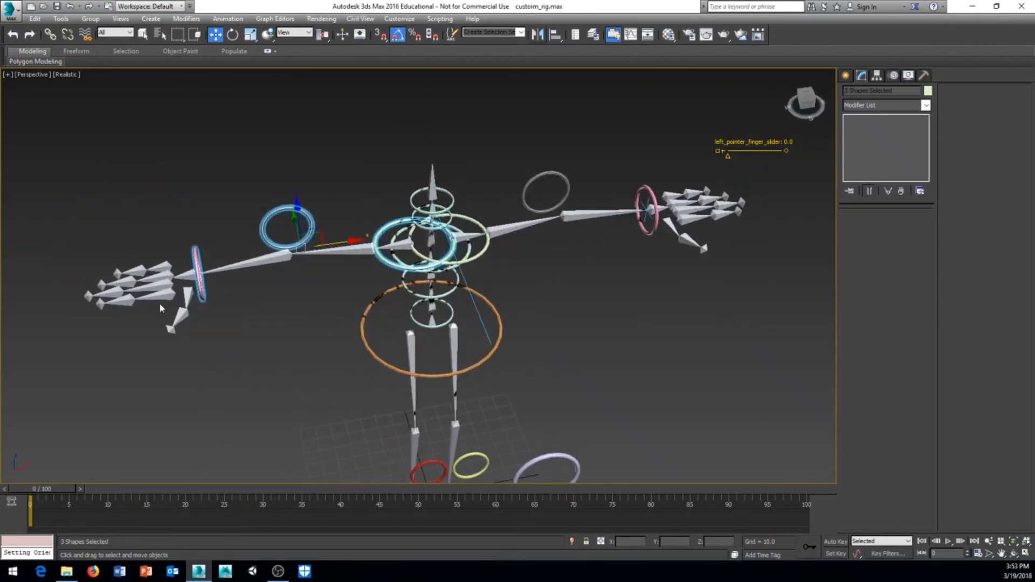
middle_click_drag(279, 290, 276, 312, "alt")
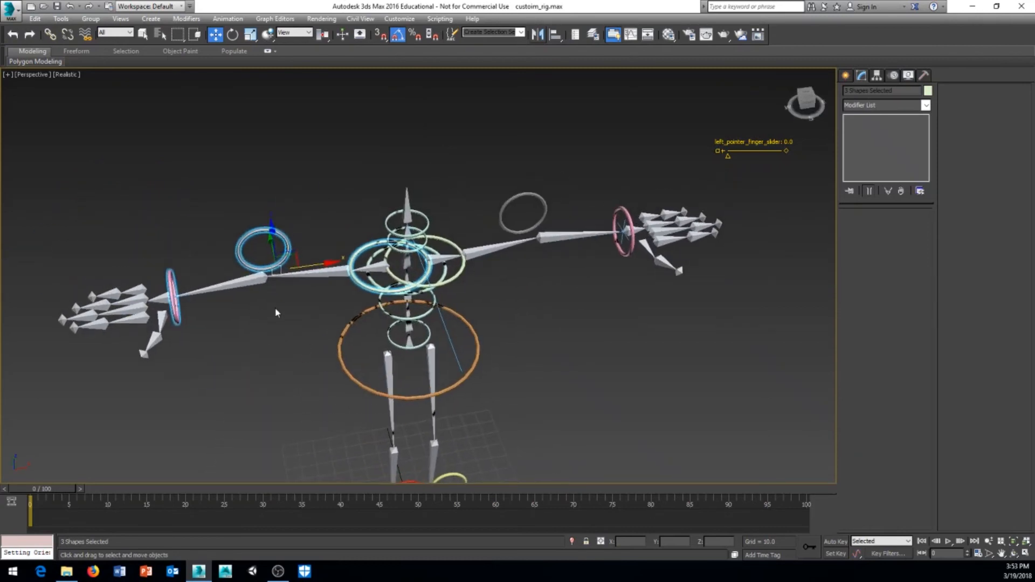
scroll(307, 364, "up", 3)
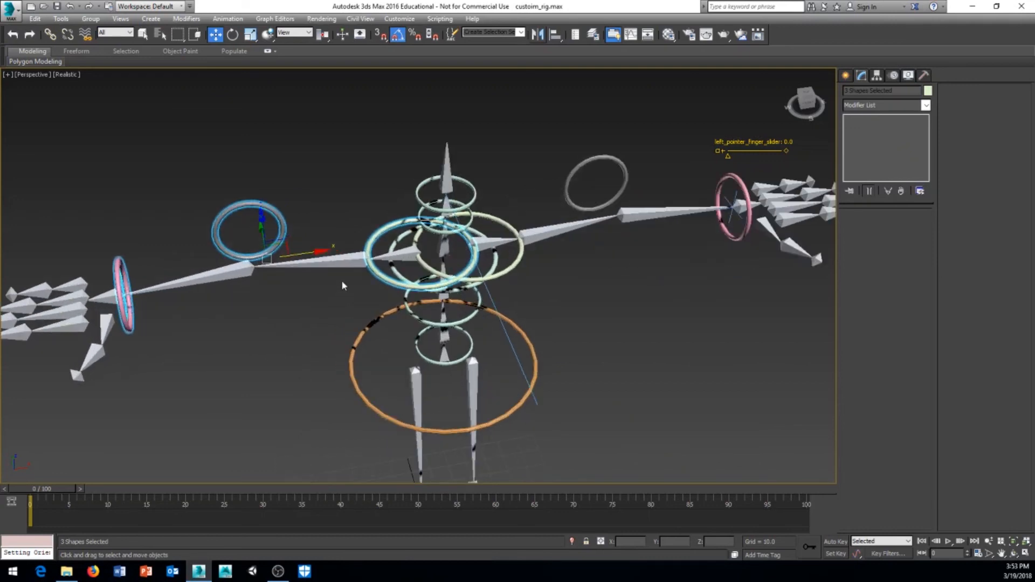
left_click(401, 256)
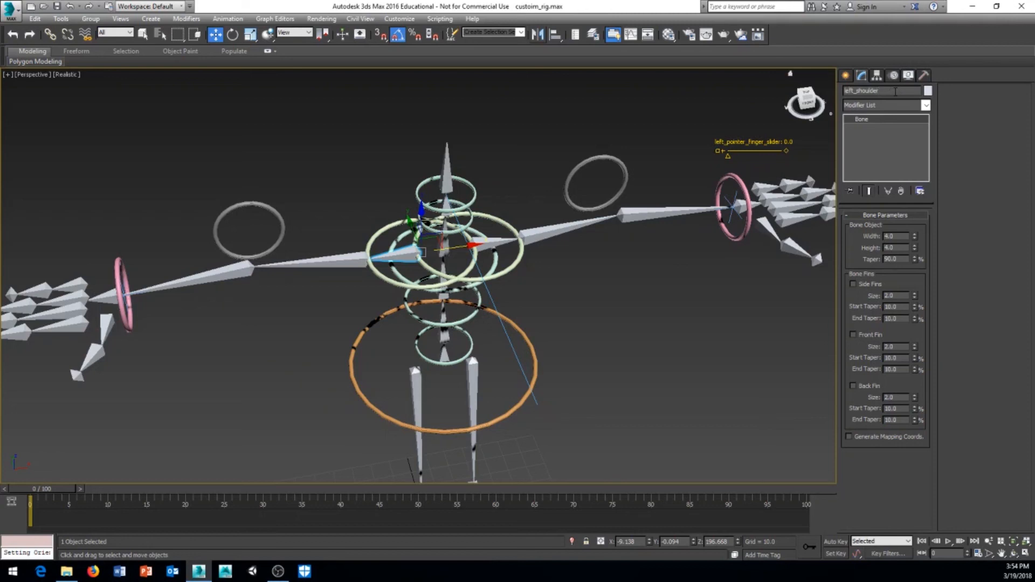
key("BackSpace")
key("BackSpace")
key("BackSpace")
key("BackSpace")
type("right")
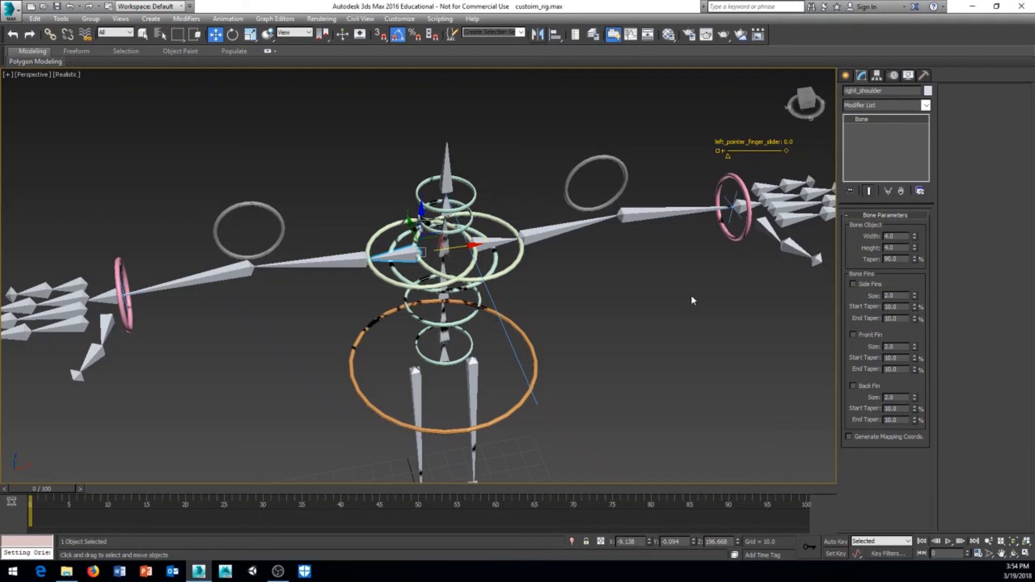
Step: Examine the full rig with both arms from several angles, with the pelvis control circle selected
scroll(593, 291, "down", 6)
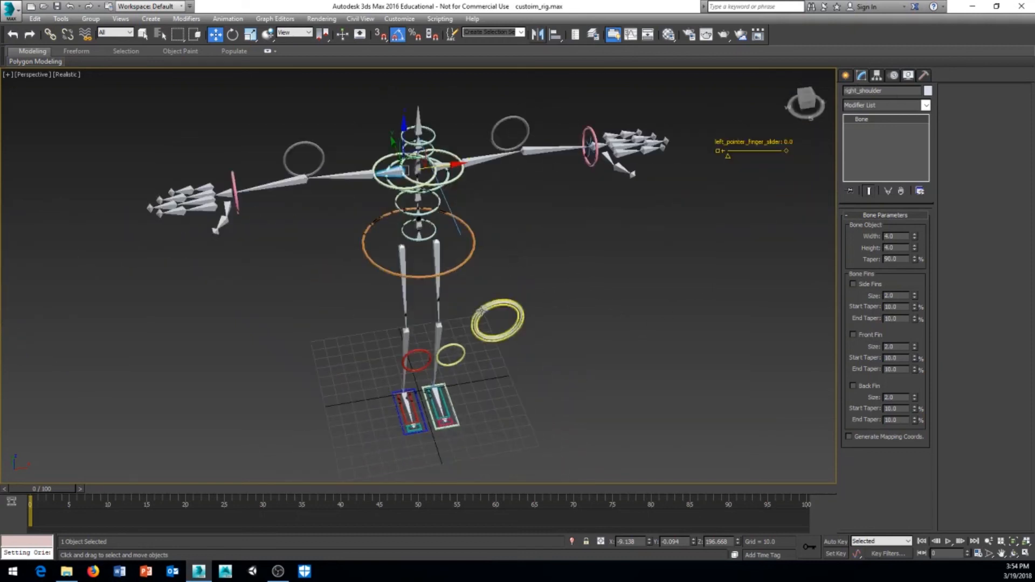
middle_click_drag(496, 298, 527, 250, "alt")
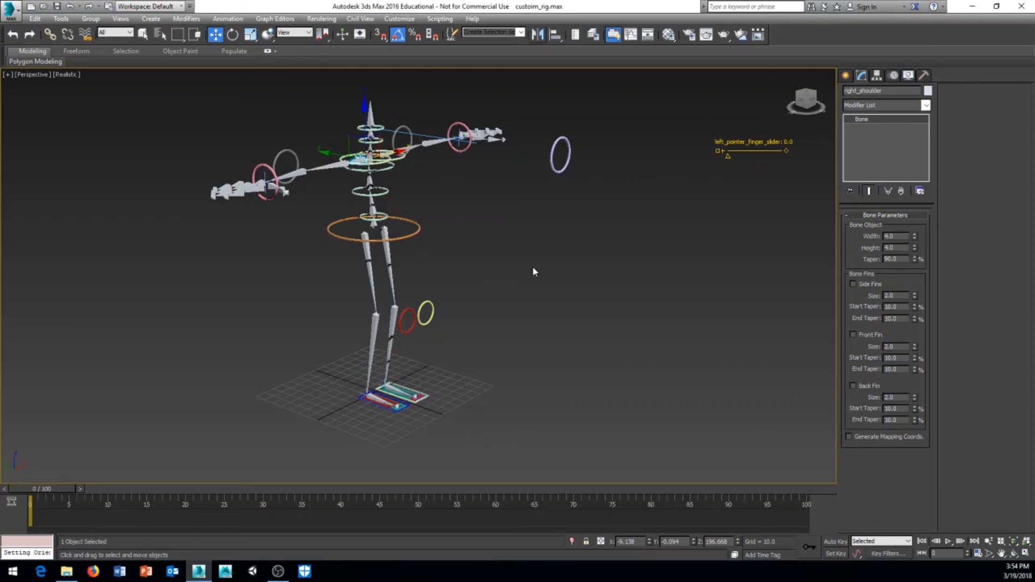
middle_click_drag(432, 273, 418, 295)
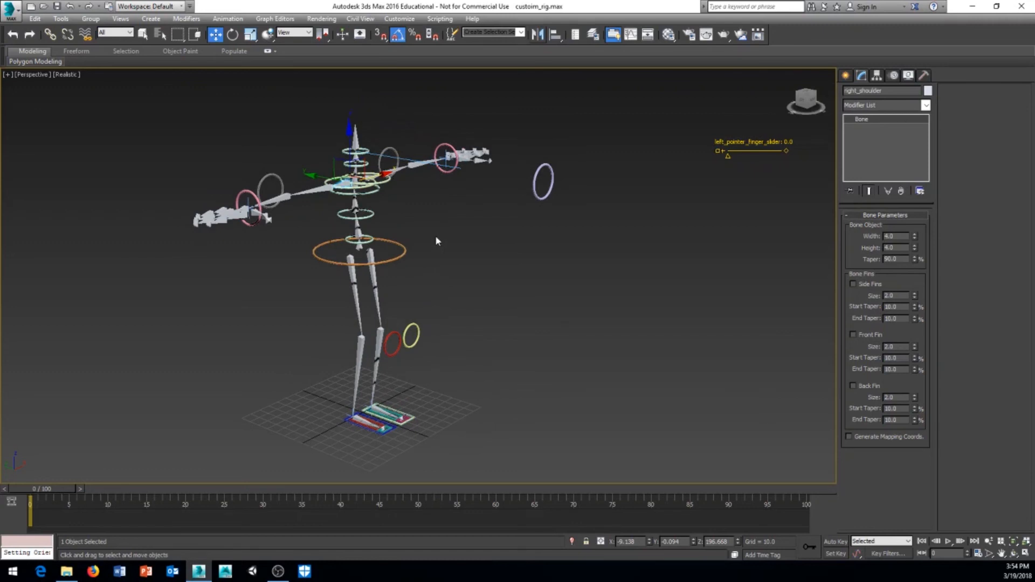
left_click(401, 256)
middle_click_drag(466, 281, 489, 286)
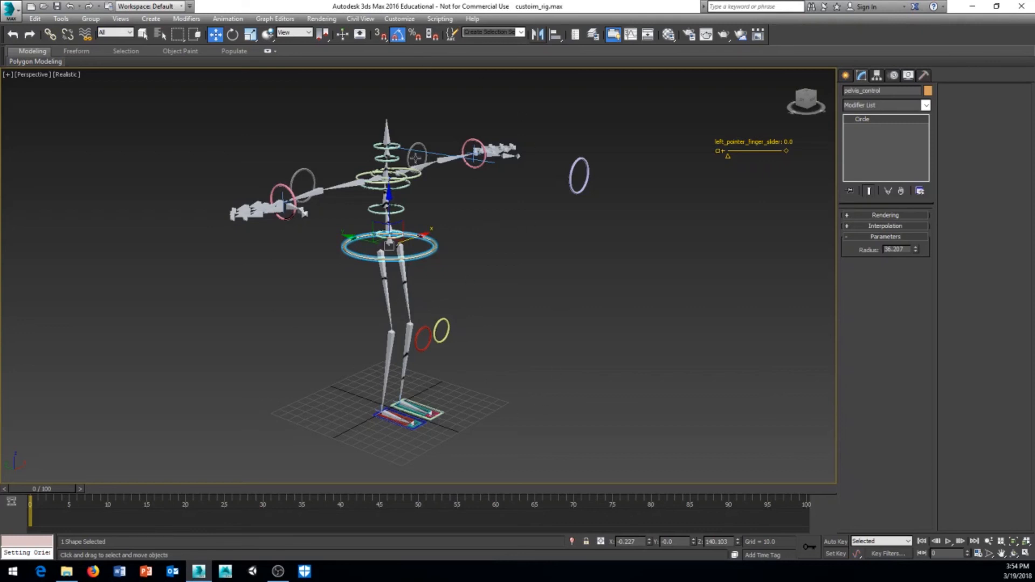
middle_click_drag(422, 306, 296, 197, "alt")
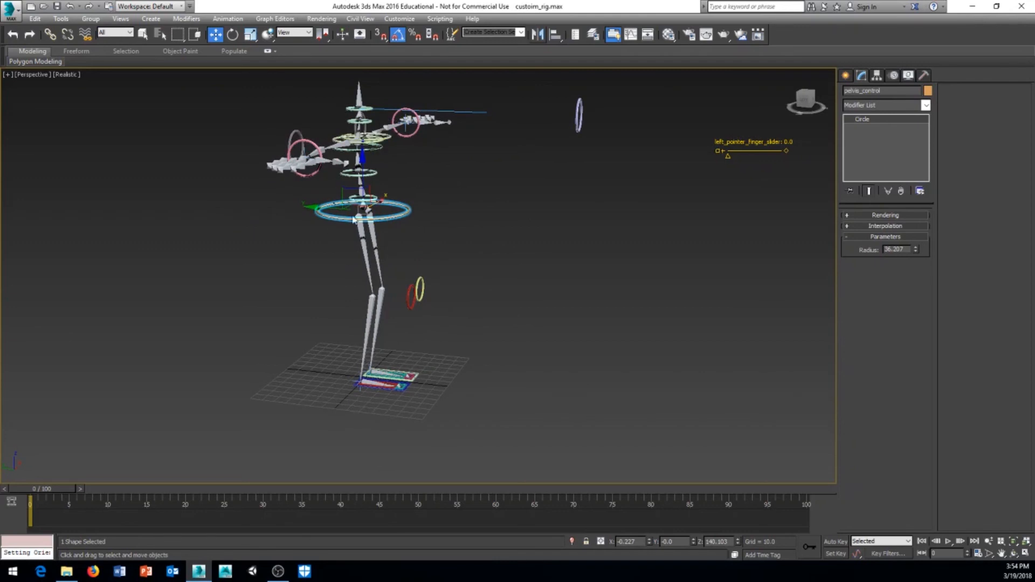
middle_click_drag(454, 233, 416, 290, "alt")
mouse_move(523, 306)
middle_mouse_down("alt")
mouse_move(476, 308)
mouse_move(437, 289)
mouse_move(384, 300)
mouse_move(504, 301)
middle_mouse_up("alt")
scroll(504, 301, "down", 2)
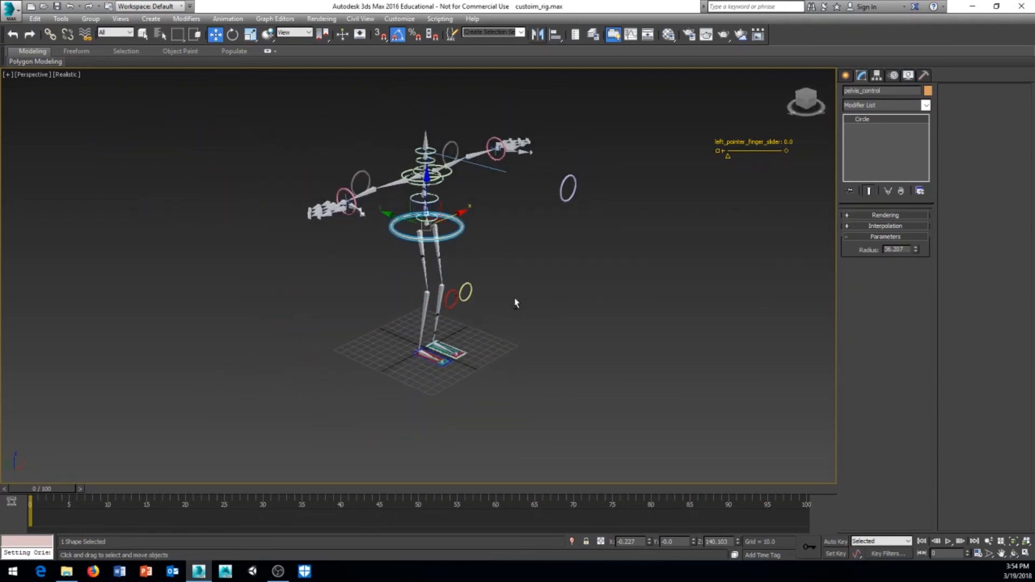